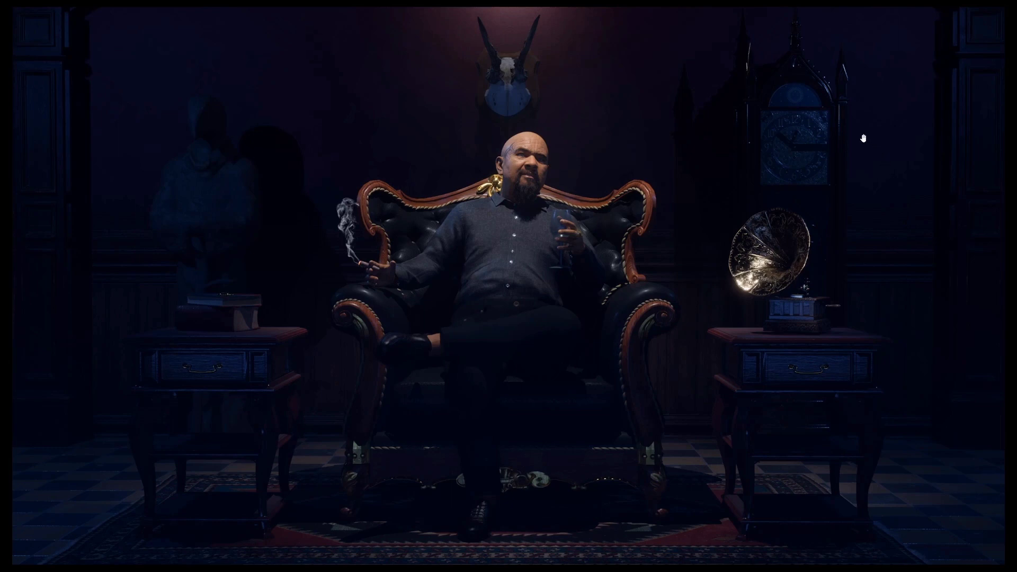
Exit full-screen view of the armchair render in the Photos viewer
key("Escape")
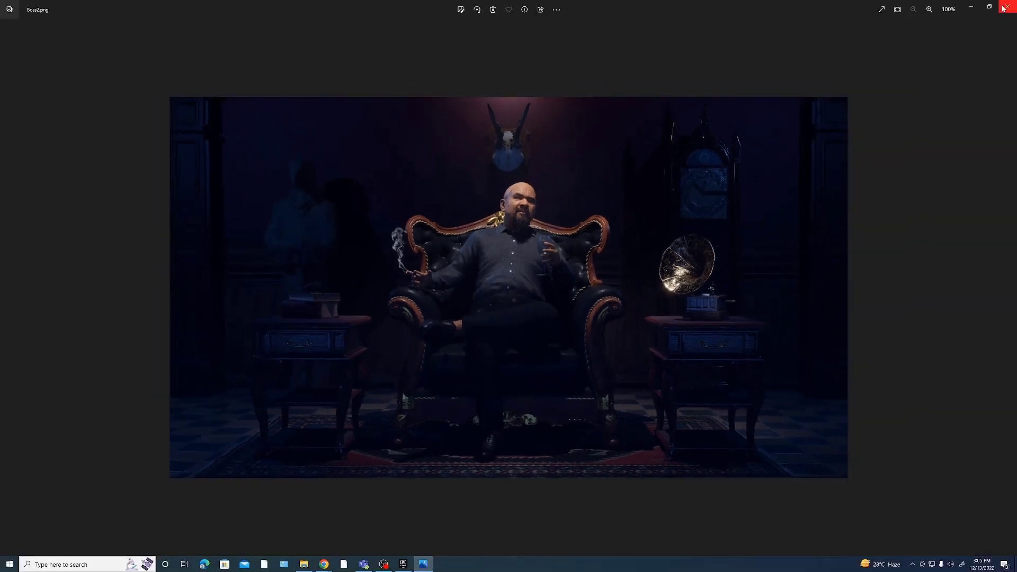
Minimize the image viewer and search Google for 'unreal engine download'
left_click(972, 9)
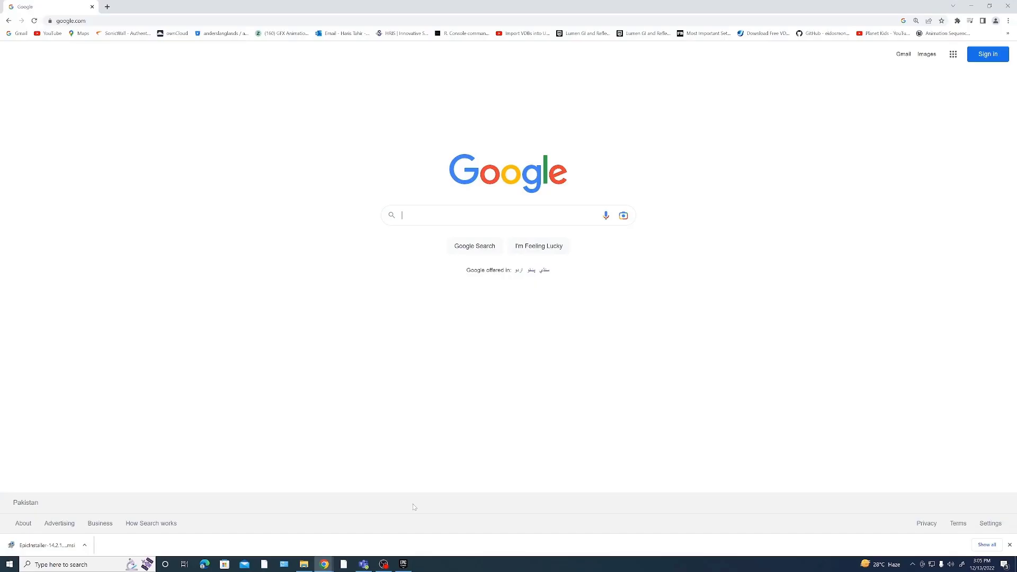
left_click(530, 217)
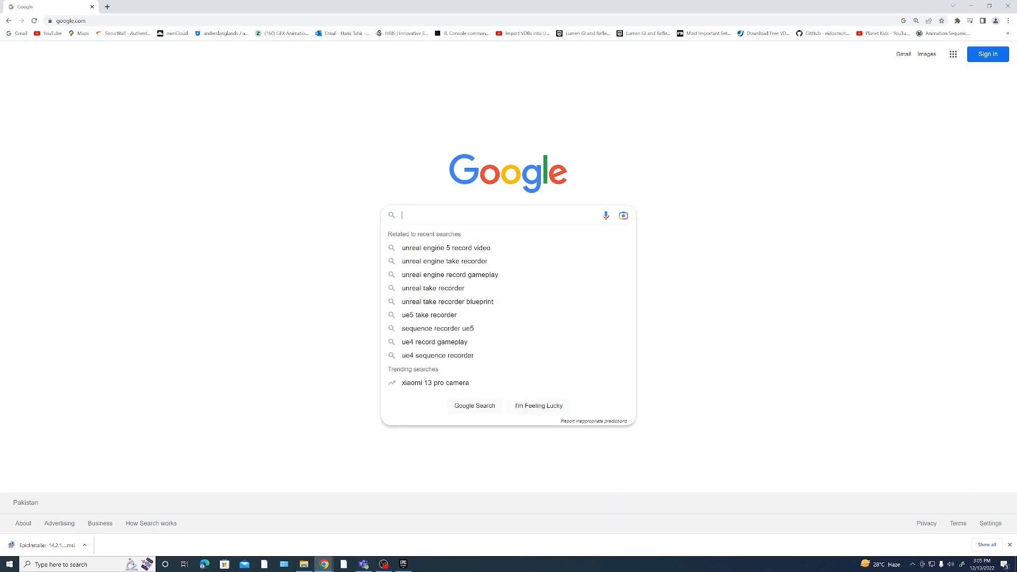
type("unreal")
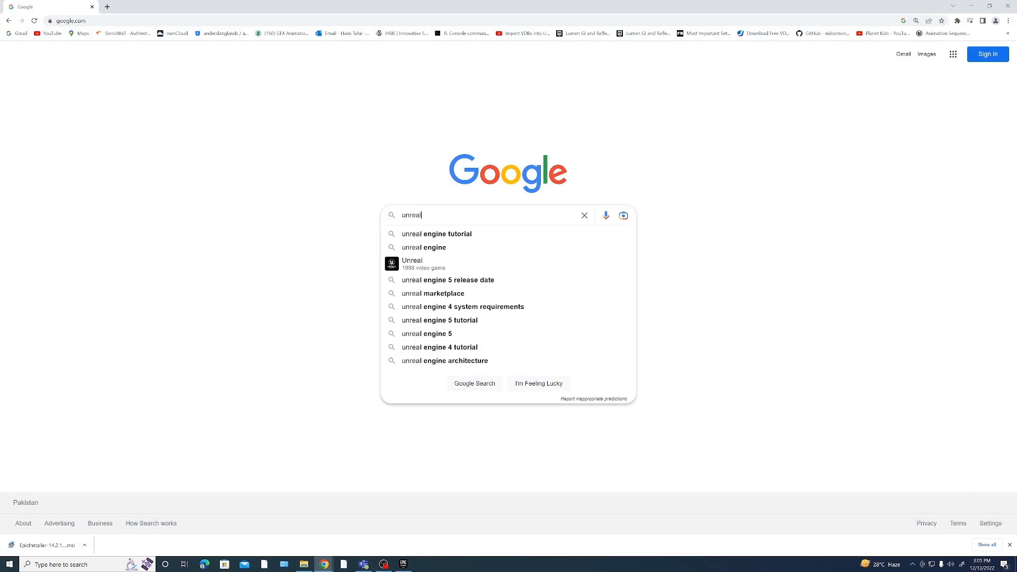
key("Down")
key("Down")
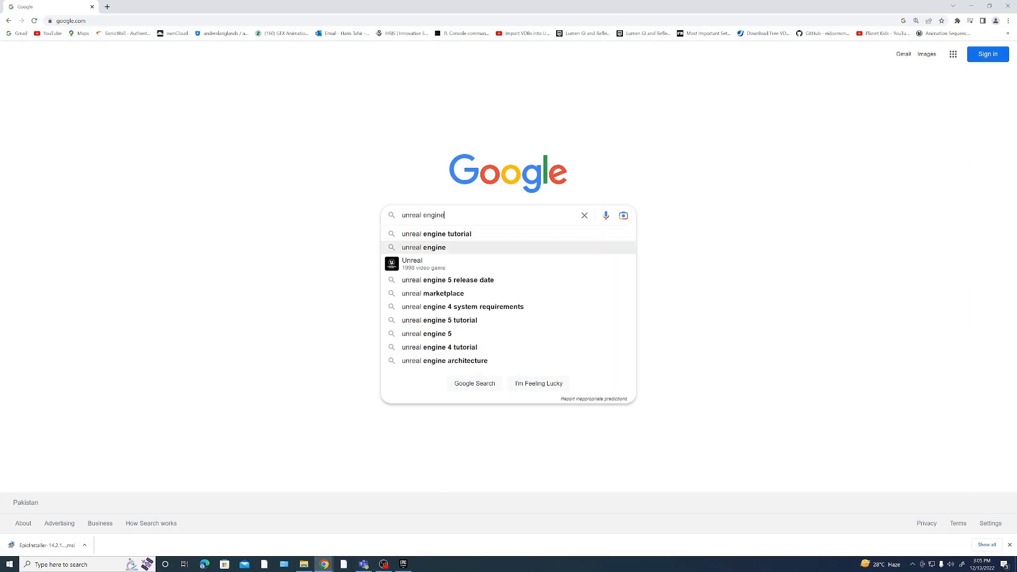
type(" download")
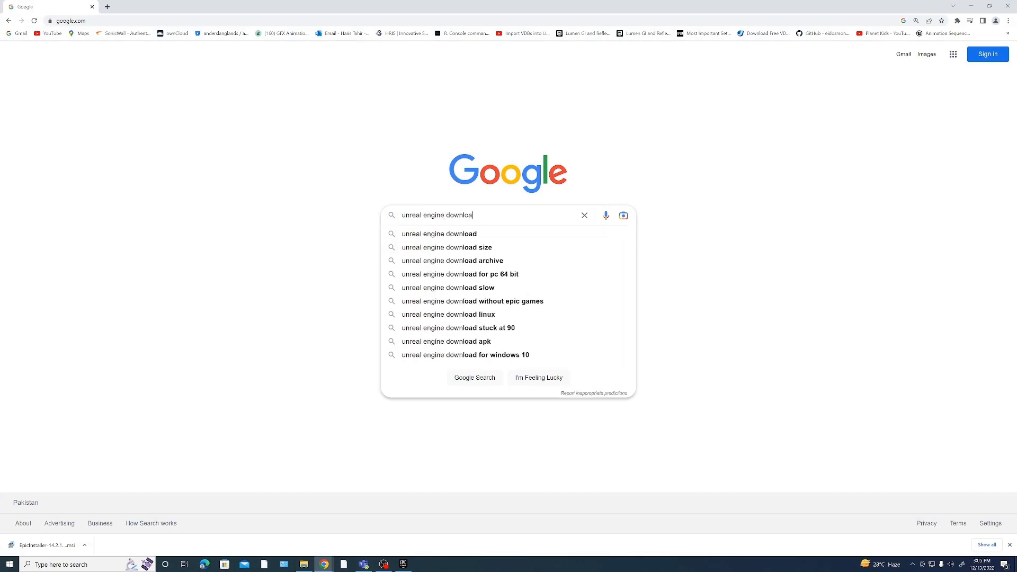
key("Return")
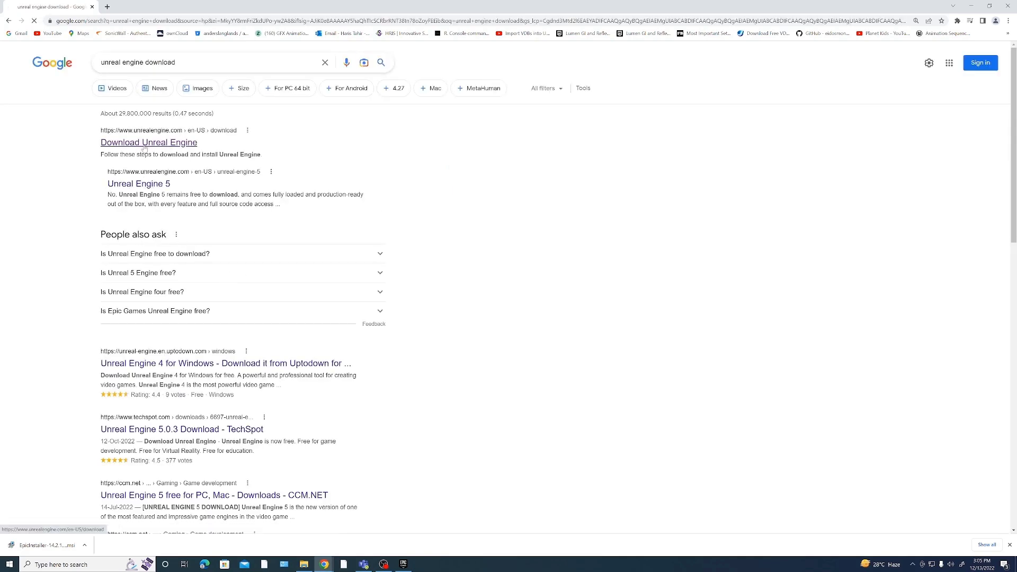
Go to the official Download Unreal Engine page's Epic Games launcher step and run the downloaded installer
left_click(148, 143)
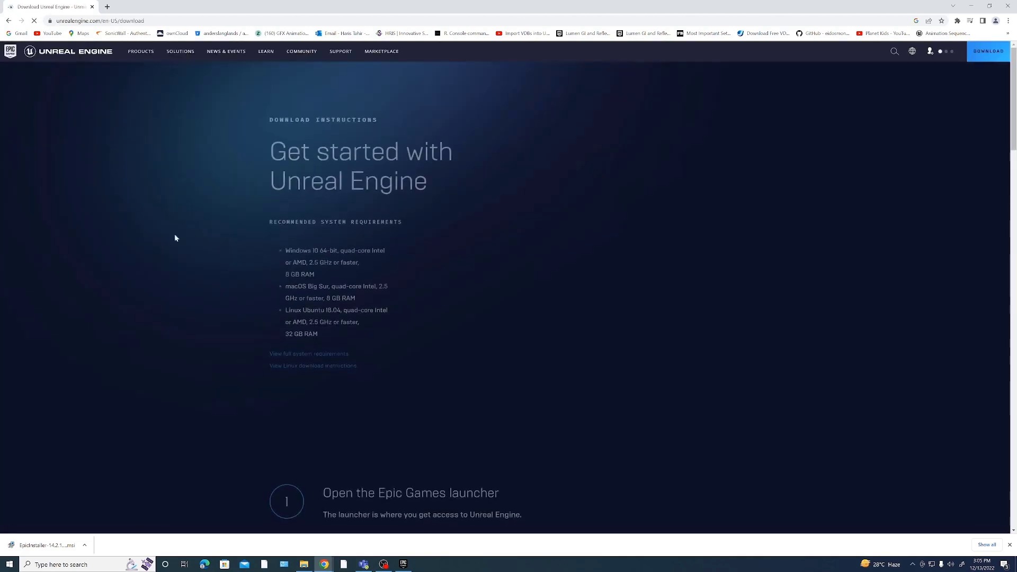
scroll(491, 288, "down", 3)
scroll(491, 287, "down", 3)
scroll(491, 284, "down", 3)
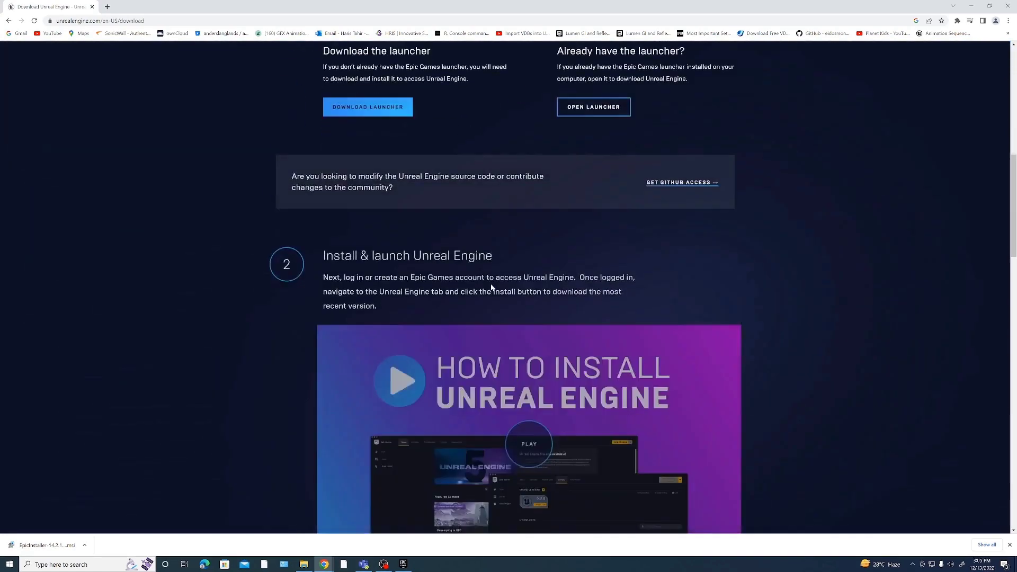
scroll(490, 284, "up", 2)
scroll(491, 284, "up", 1)
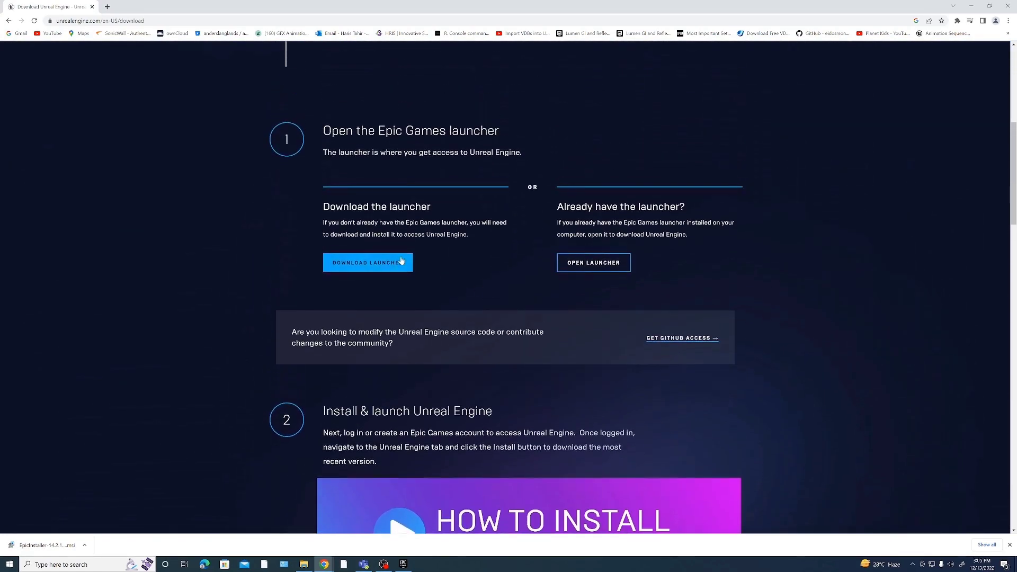
mouse_move(379, 132)
left_mouse_down()
mouse_move(467, 131)
mouse_move(395, 132)
left_mouse_up()
left_click(507, 134)
left_click(286, 51)
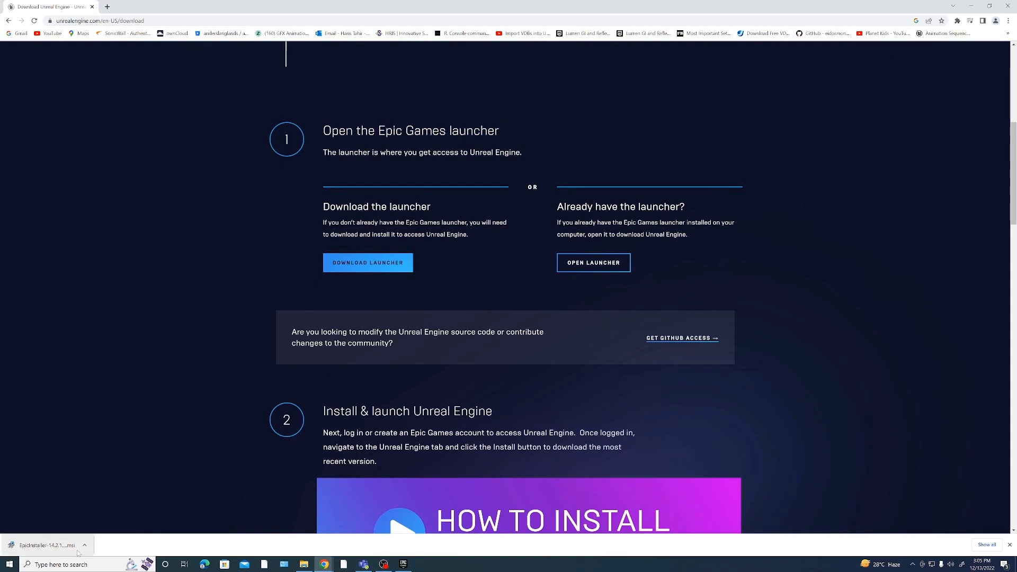
left_click(61, 546)
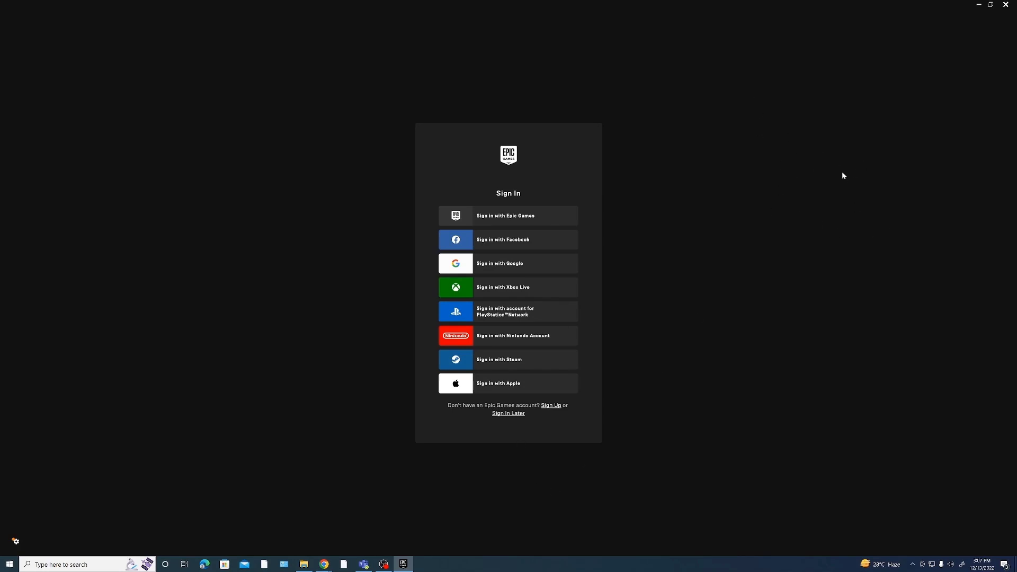
Sign in to the launcher with the Epic Games account password, then go to the Unreal Engine section
left_click(546, 220)
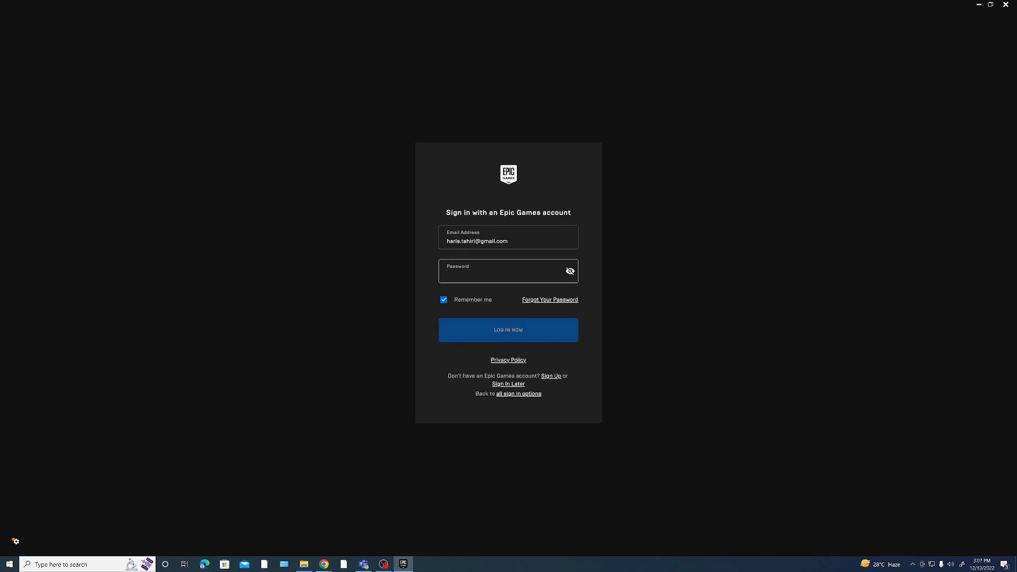
type("****")
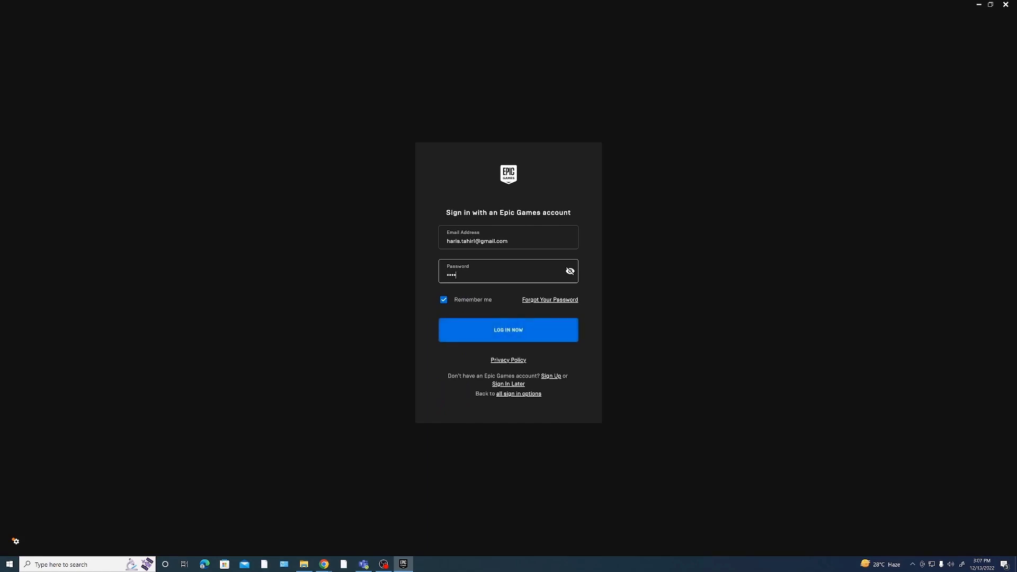
type("*****")
key("Return")
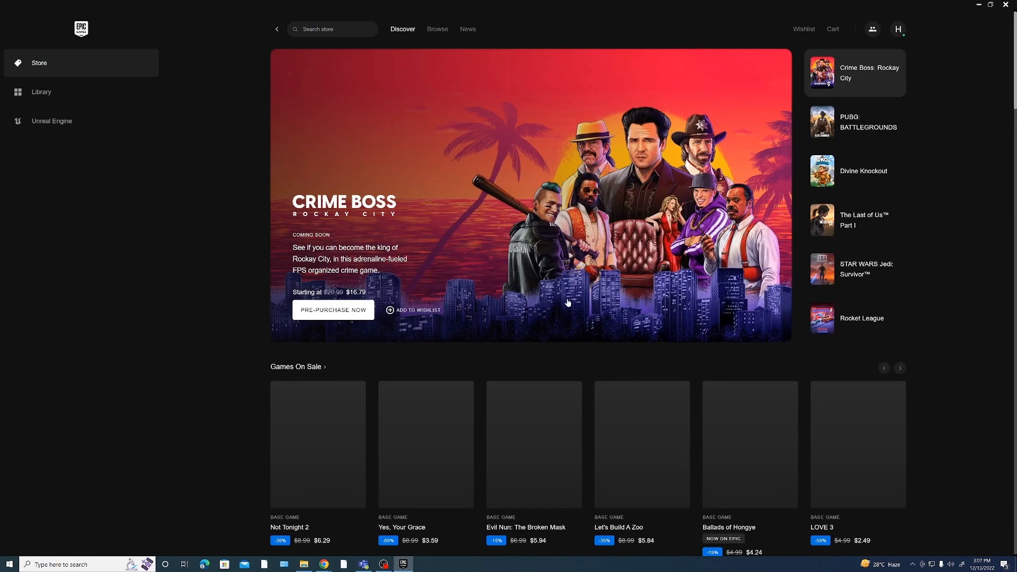
left_click(47, 120)
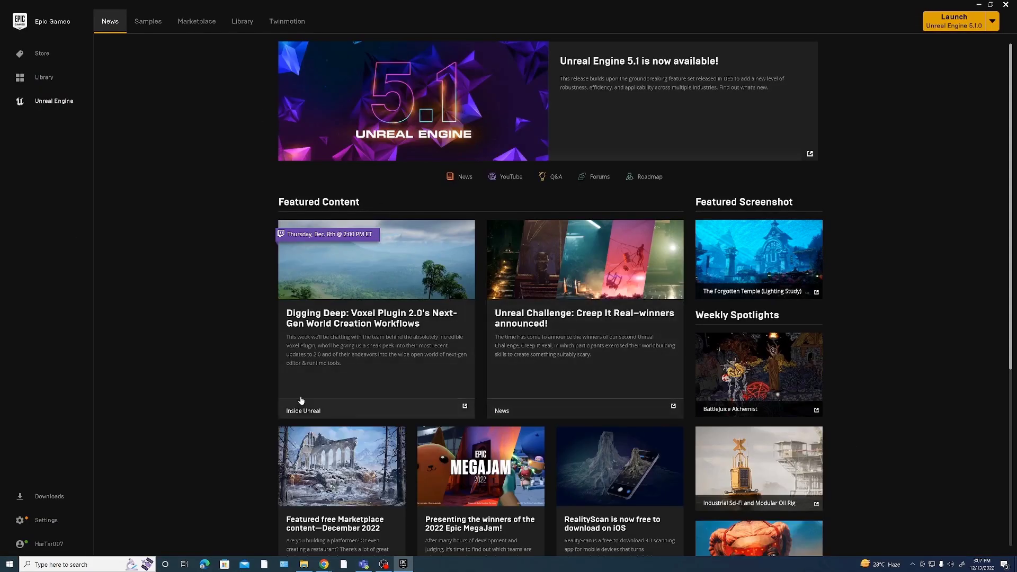
Go to the Library tab and add a new engine version slot, showing its version dropdown
left_click(239, 22)
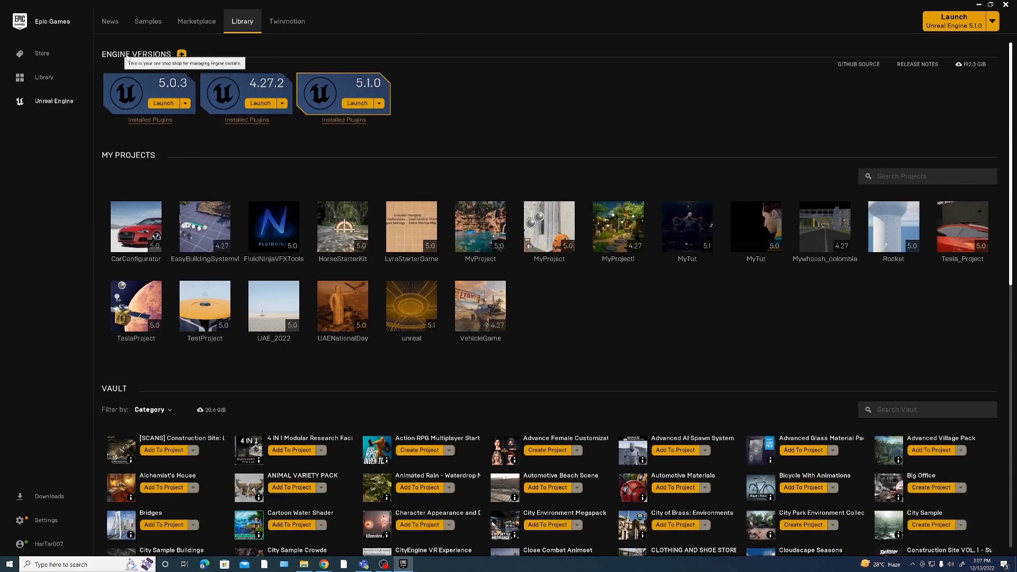
mouse_move(162, 59)
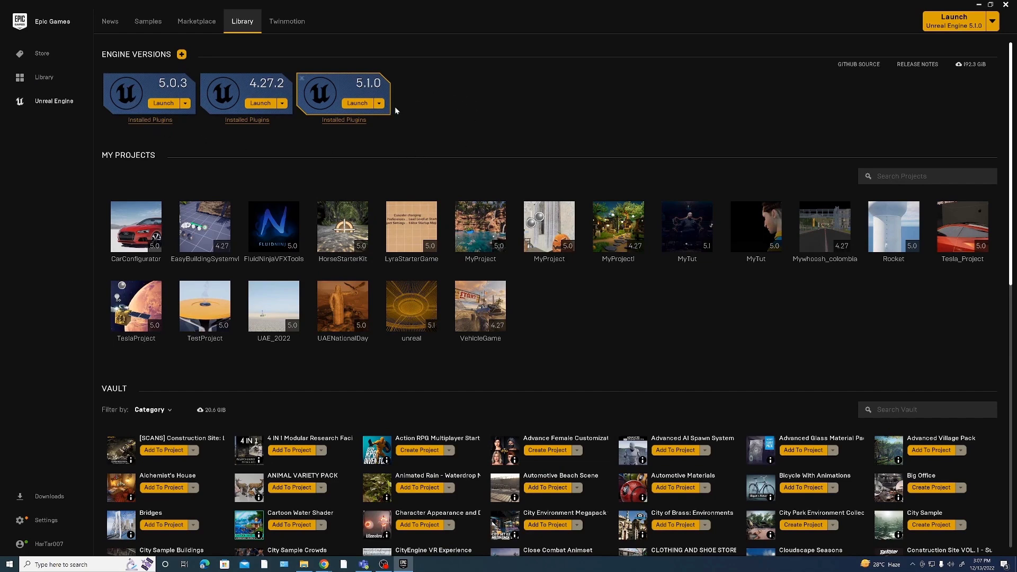
left_click(181, 55)
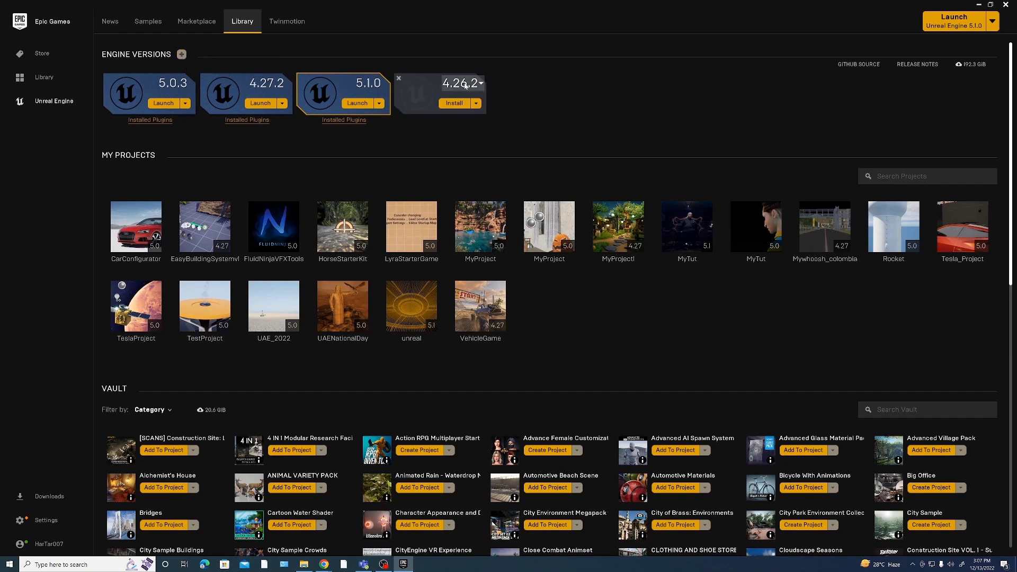
left_click(481, 83)
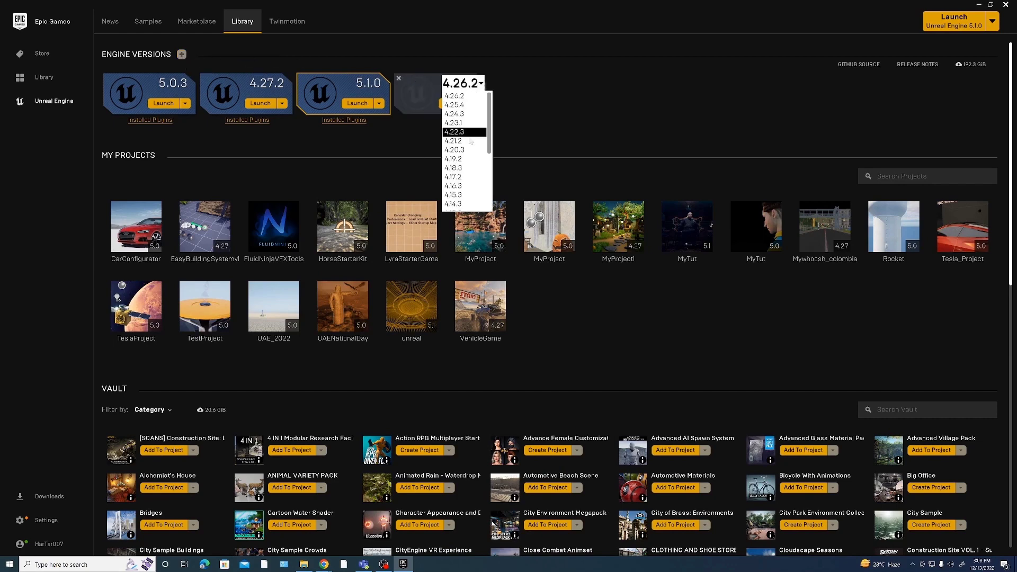
Close the version list, remove the uninstalled 4.26.2 slot, and launch Unreal Engine 5.0.3
scroll(477, 106, "down", 5)
scroll(469, 132, "up", 5)
left_click(516, 90)
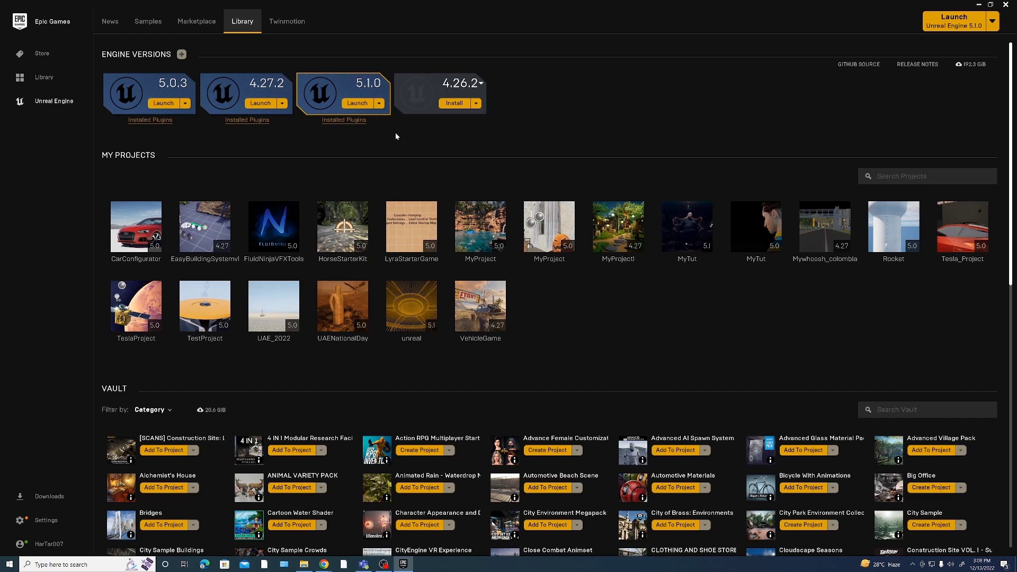
left_click(399, 79)
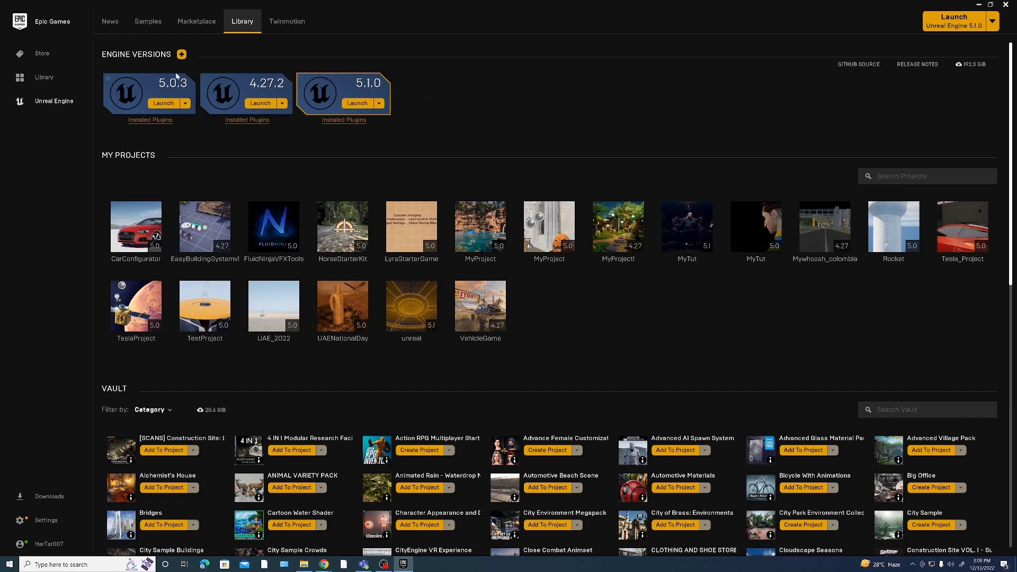
left_click(159, 106)
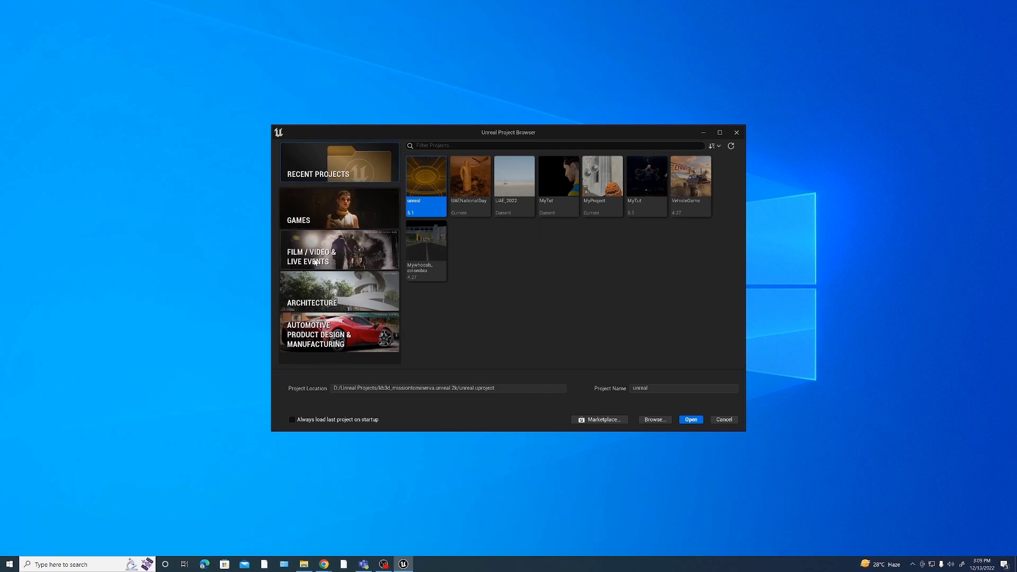
Look over the Architecture and Automotive templates, then create the Games > Third Person project Tutorial01
left_click(317, 290)
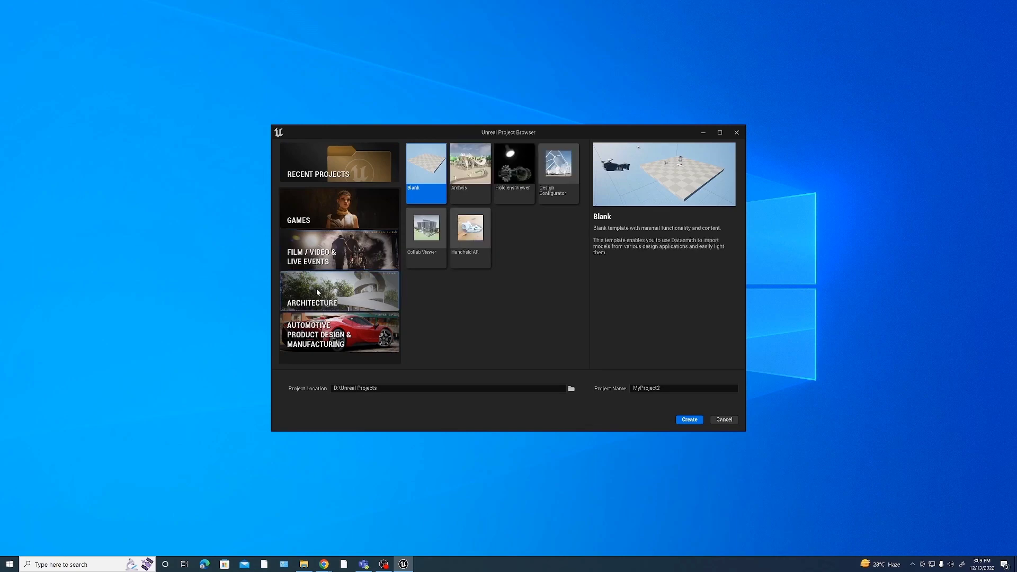
left_click(352, 335)
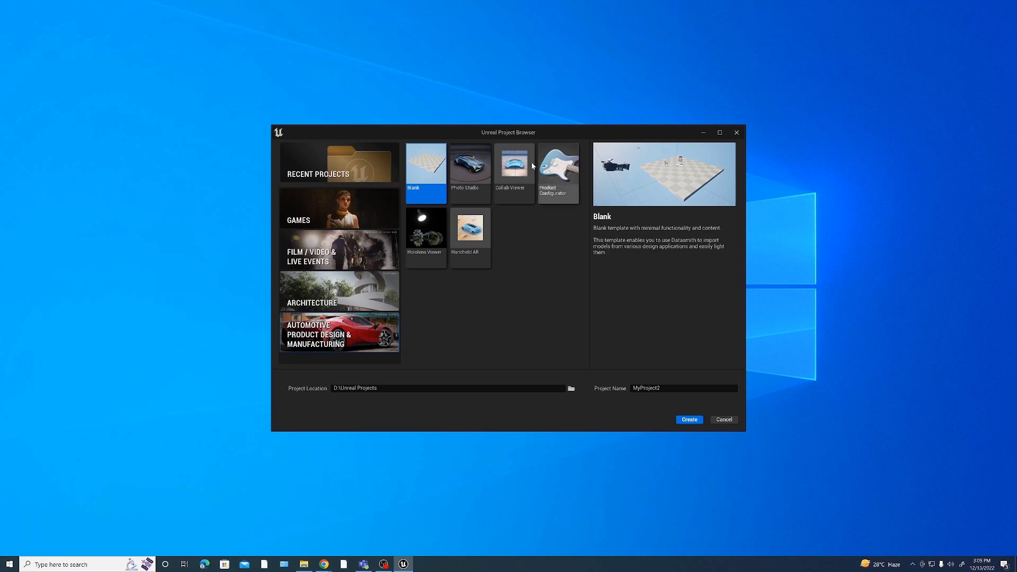
left_click(342, 226)
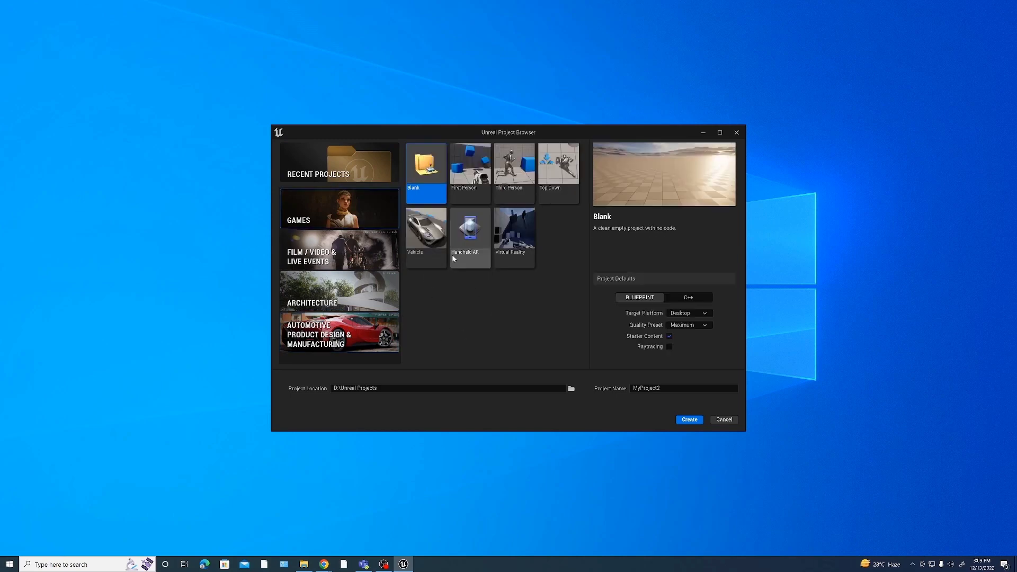
left_click(508, 169)
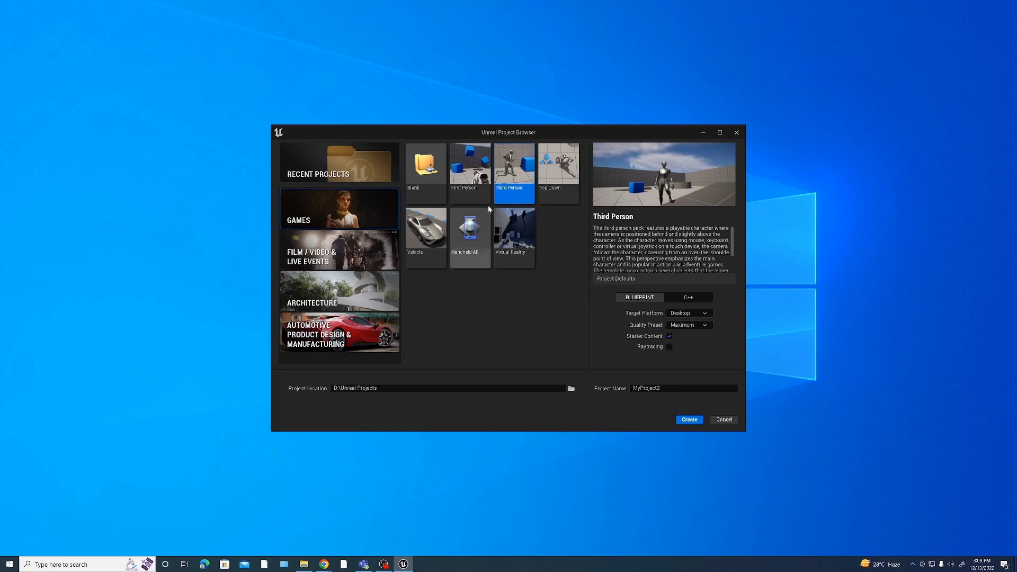
left_click(470, 169)
left_click(512, 170)
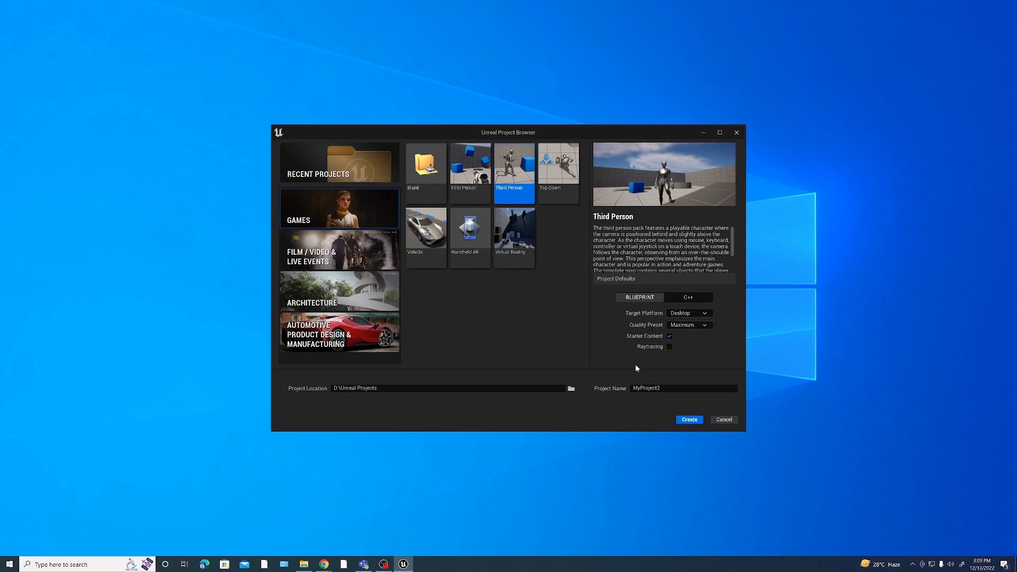
key("Tab")
type("T")
left_click(695, 420)
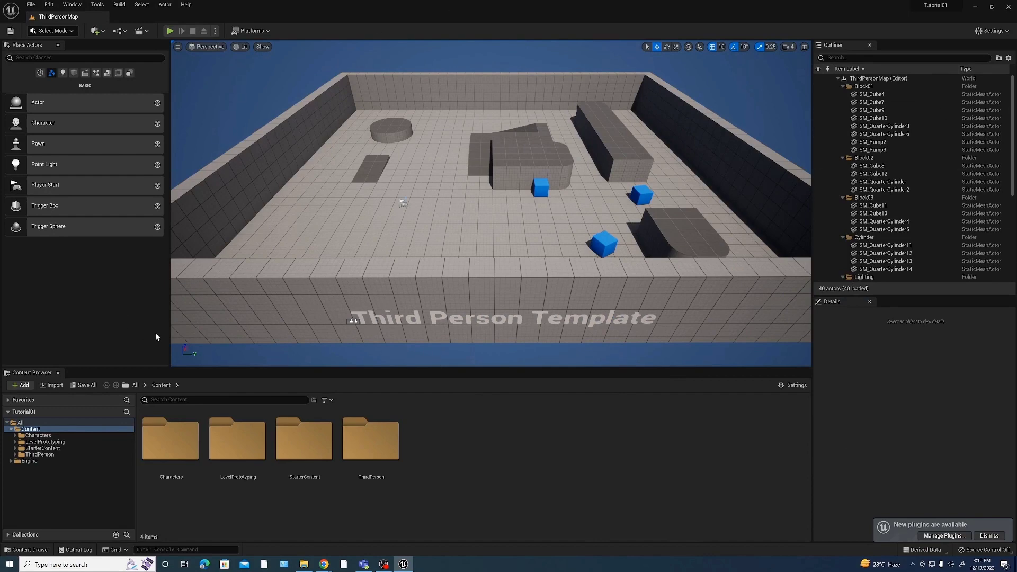
Load the default layout, then switch to the UE4 Classic Layout via Window > Load Layout
left_click(73, 6)
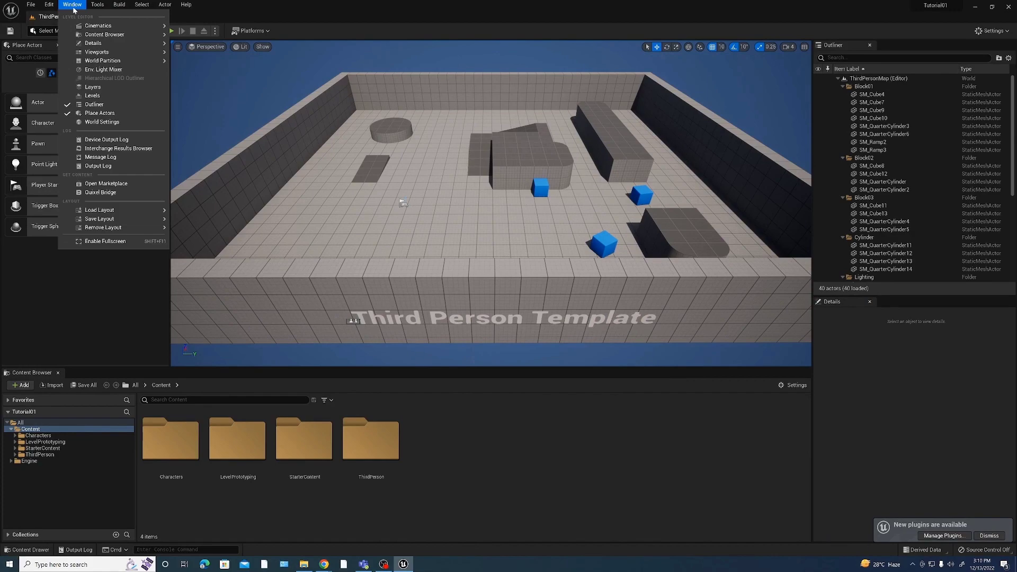
mouse_move(143, 210)
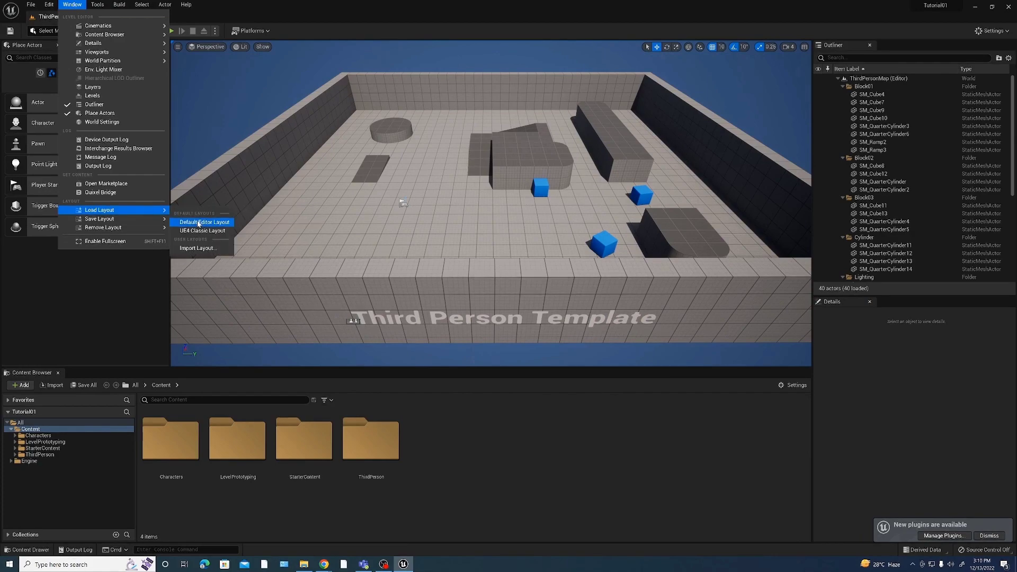
left_click(196, 224)
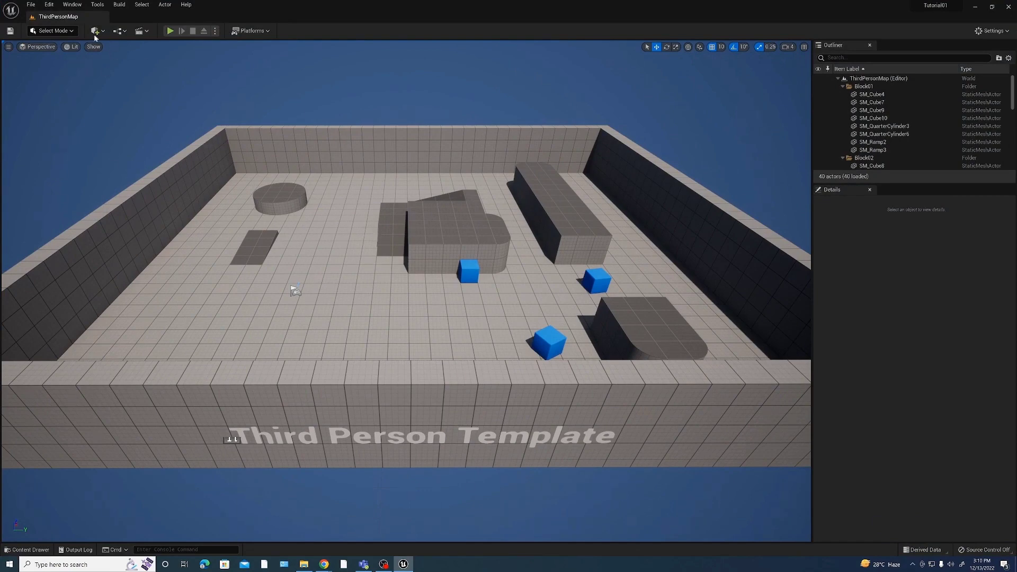
left_click(68, 6)
mouse_move(139, 211)
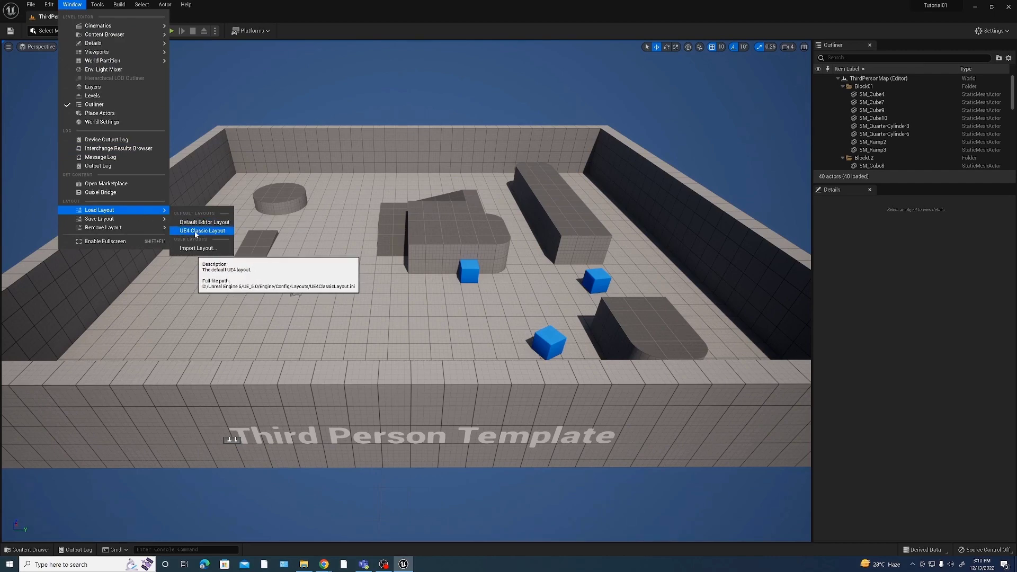
left_click(195, 235)
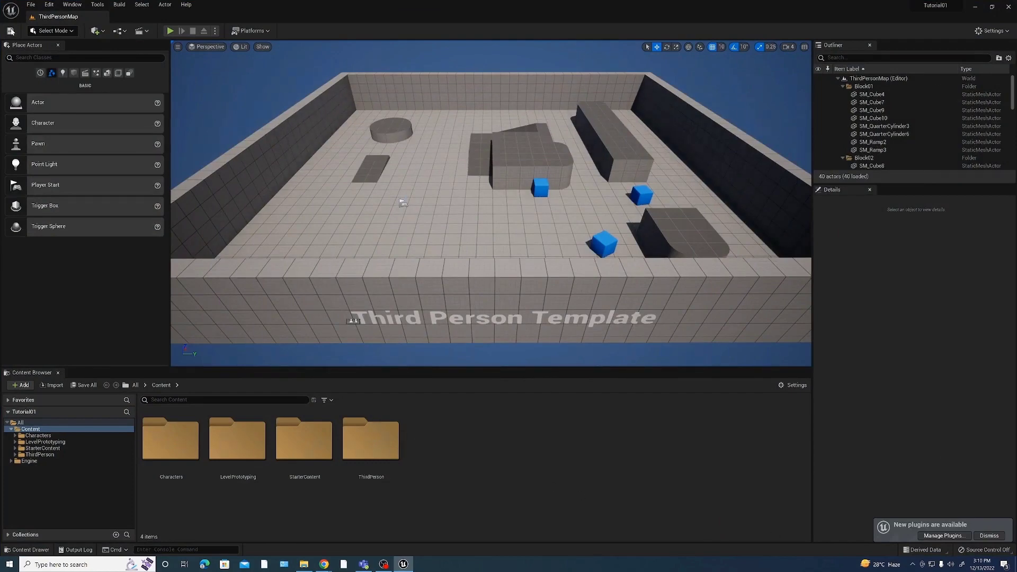
Glance through the File and Actor menus and close them
left_click(30, 4)
mouse_move(165, 5)
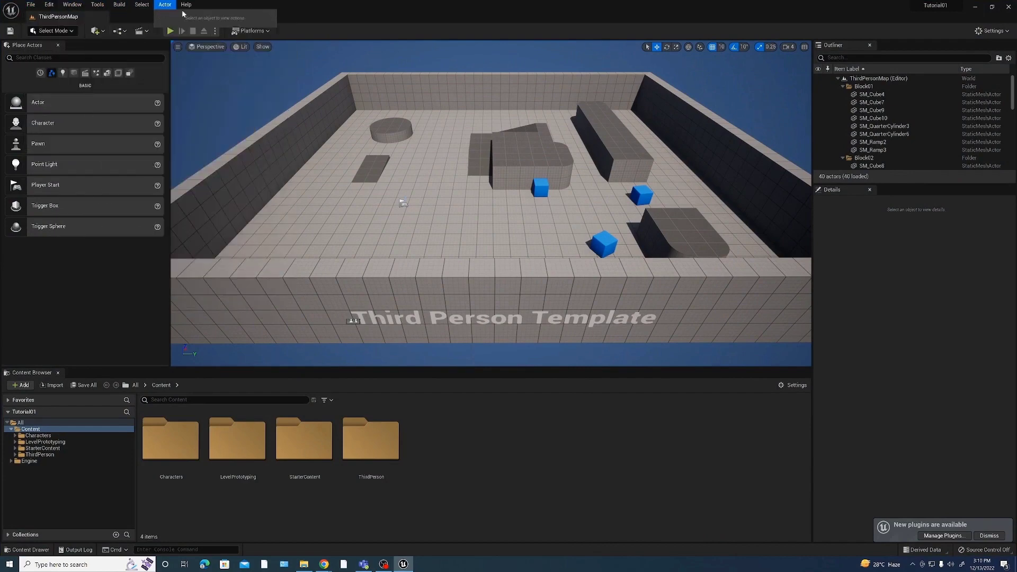
left_click(365, 11)
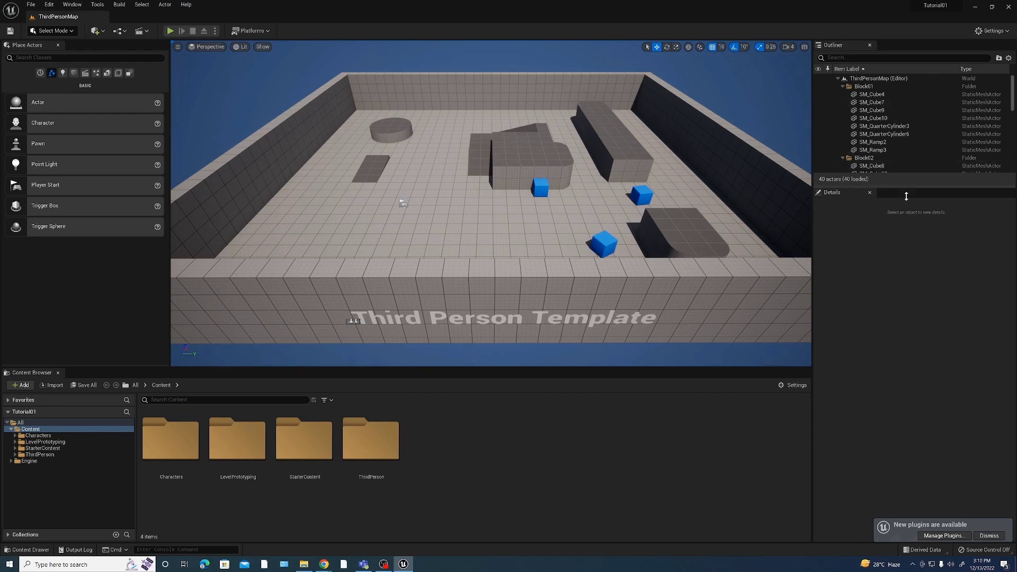
Enlarge the Outliner, select SM_Cube8, and scroll through its Details panel
left_click_drag(905, 184, 905, 270)
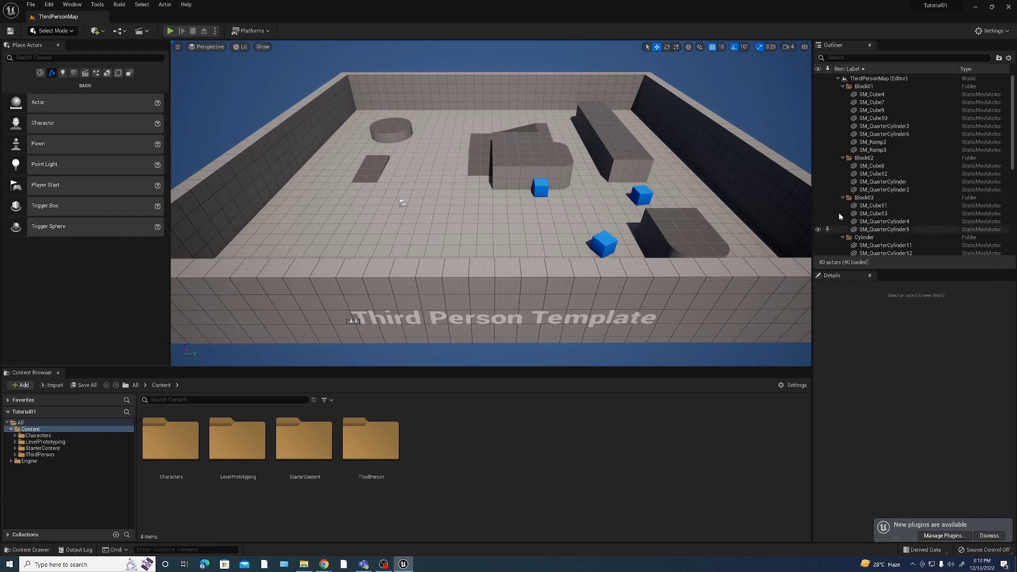
left_click(869, 167)
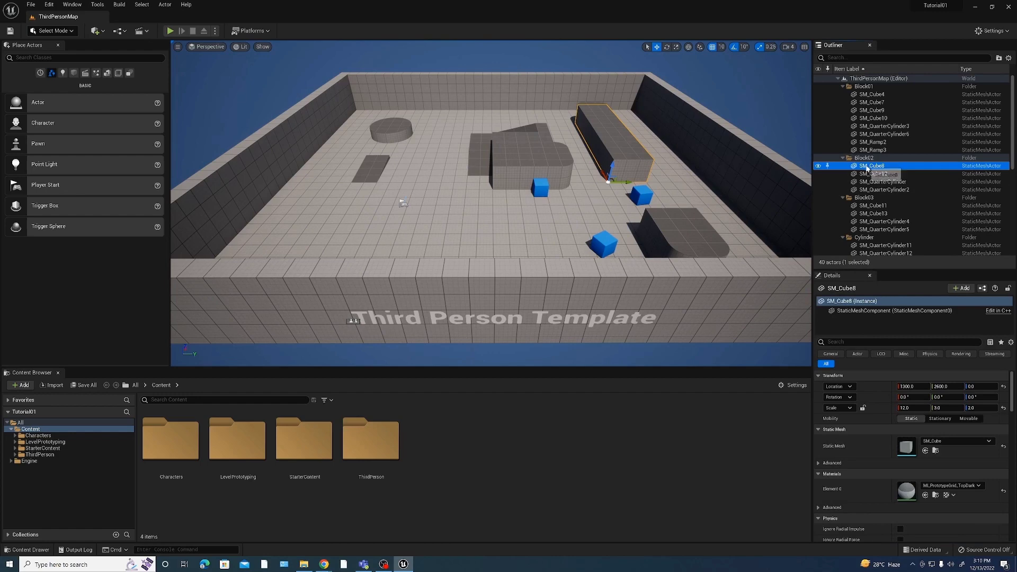
scroll(921, 424, "down", 2)
scroll(920, 431, "up", 2)
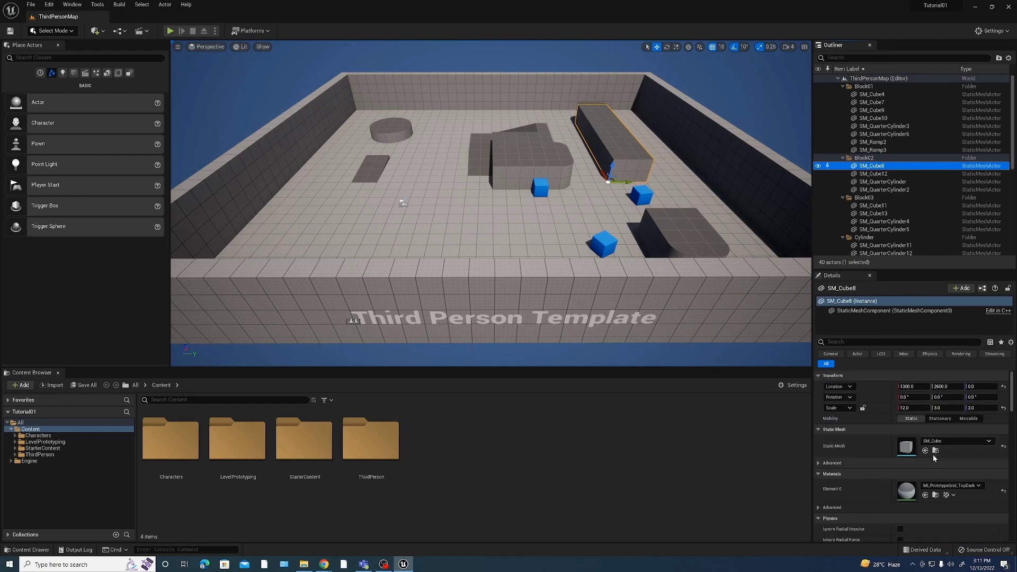
scroll(912, 462, "down", 1)
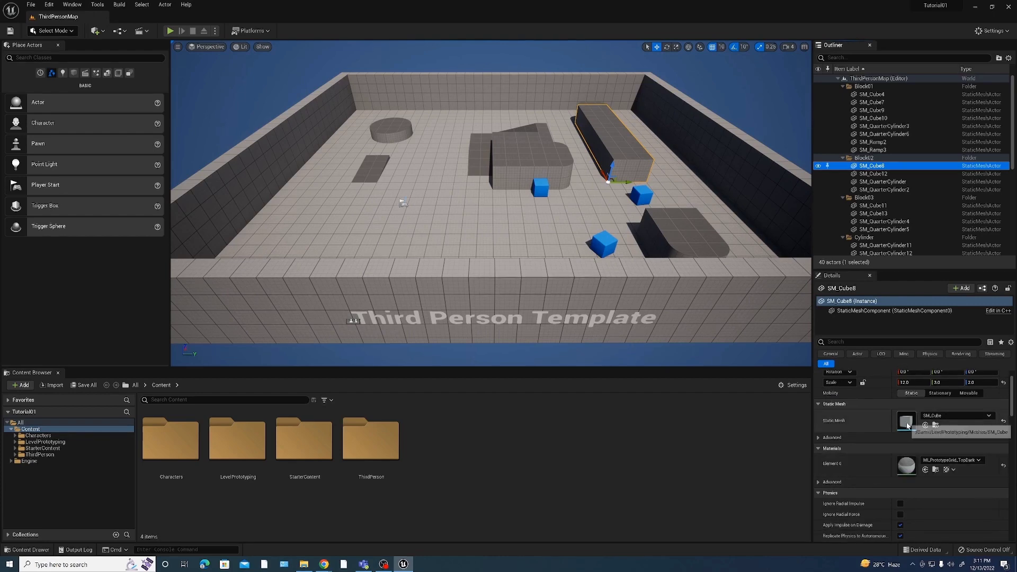
scroll(922, 423, "up", 1)
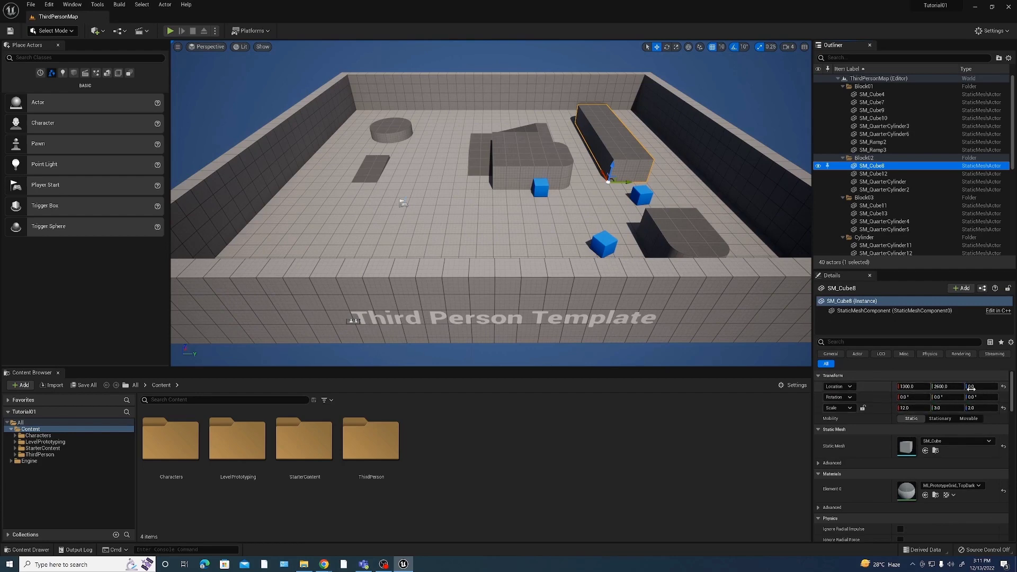
scroll(869, 466, "down", 2)
scroll(857, 488, "up", 2)
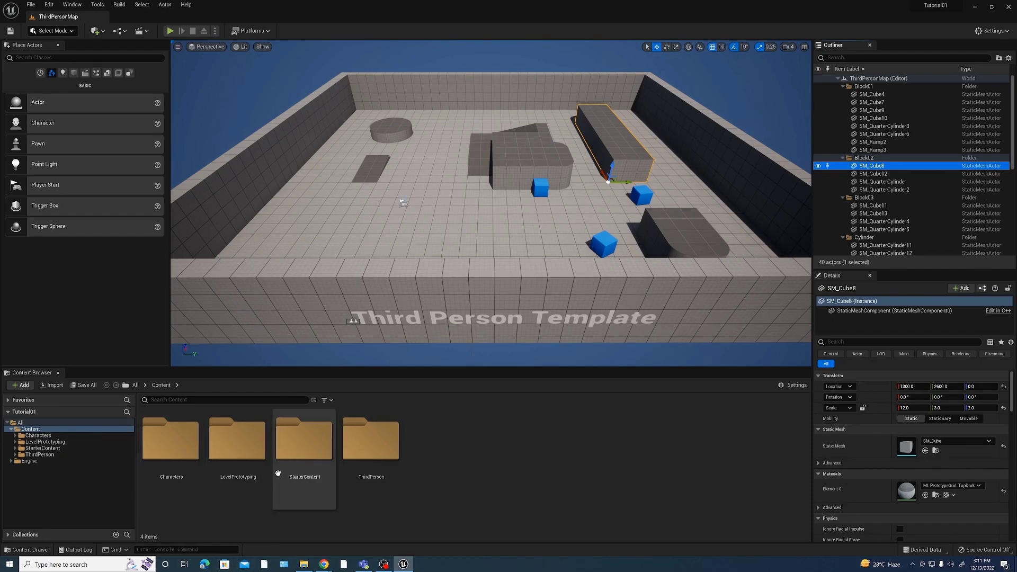
double_click(180, 447)
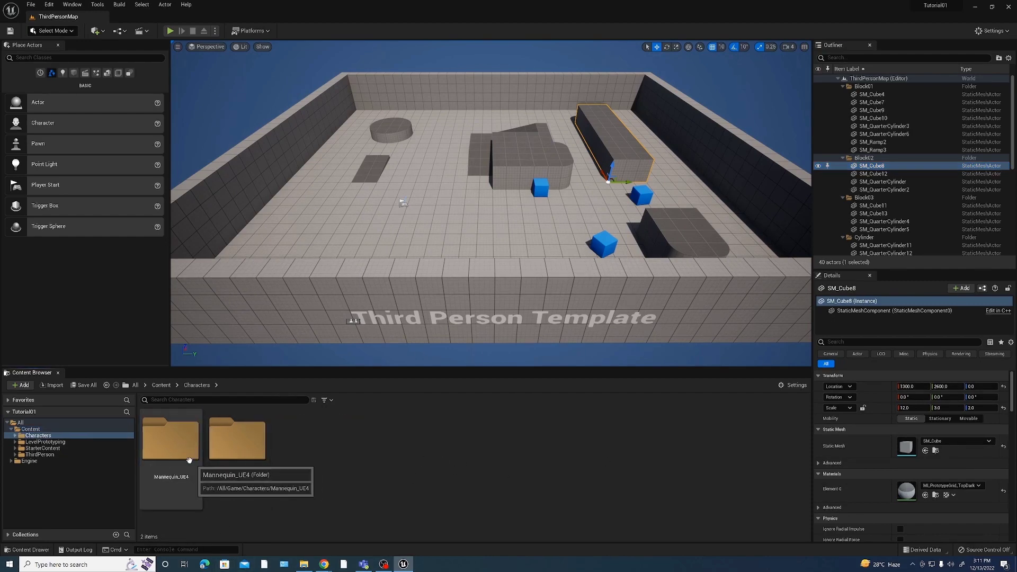
double_click(164, 470)
double_click(371, 440)
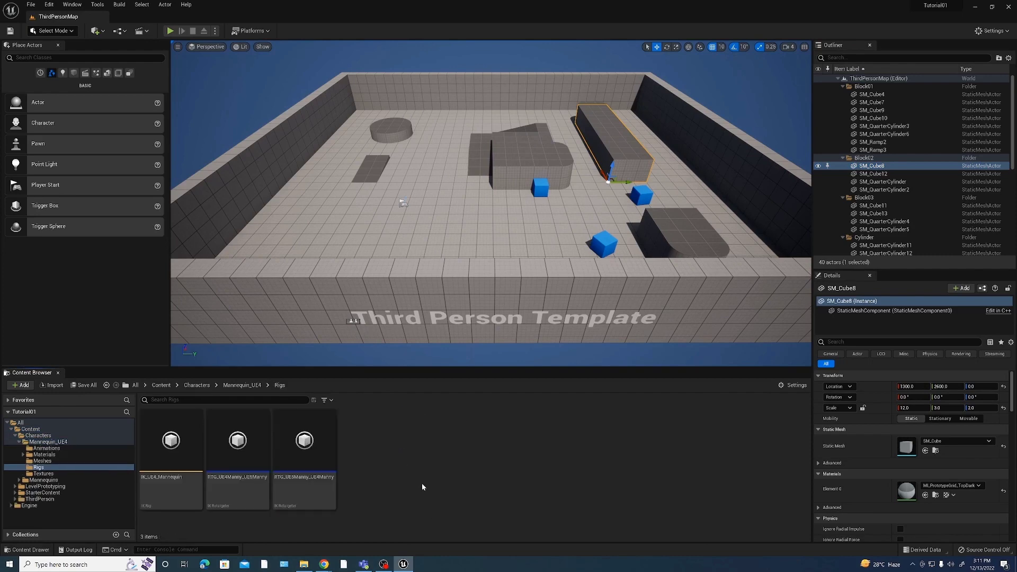
left_click(243, 387)
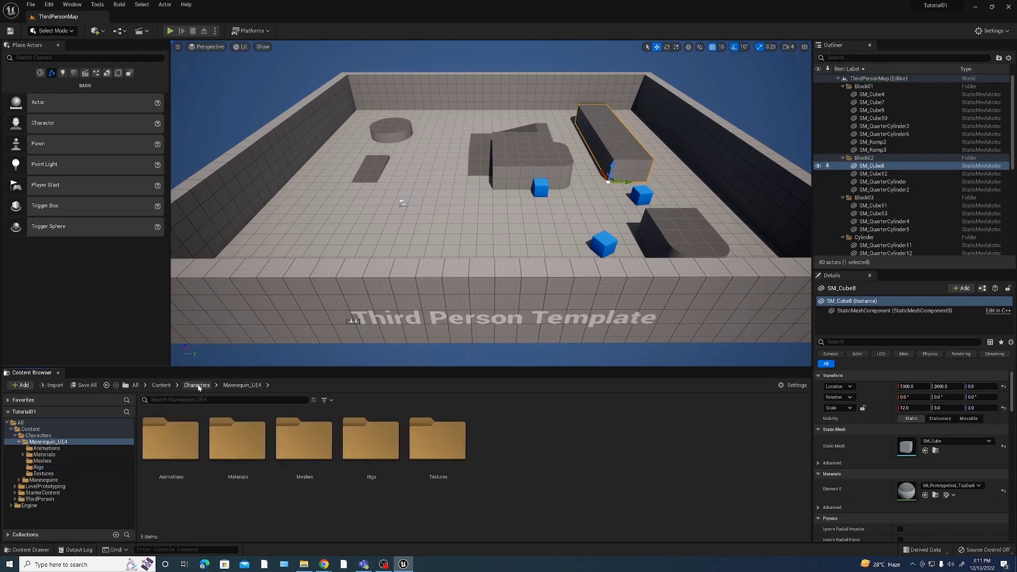
double_click(304, 440)
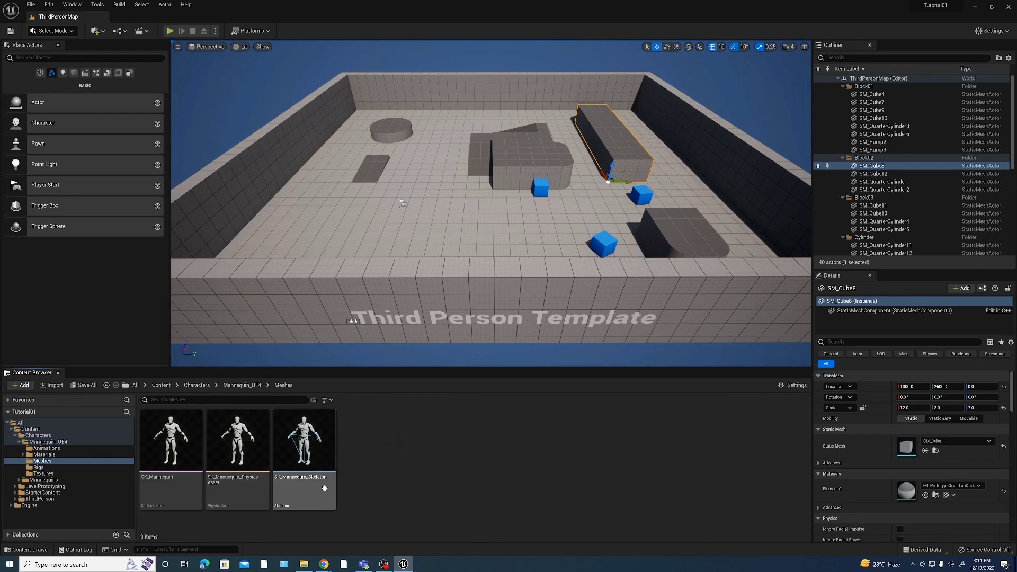
left_click(242, 387)
left_click(196, 385)
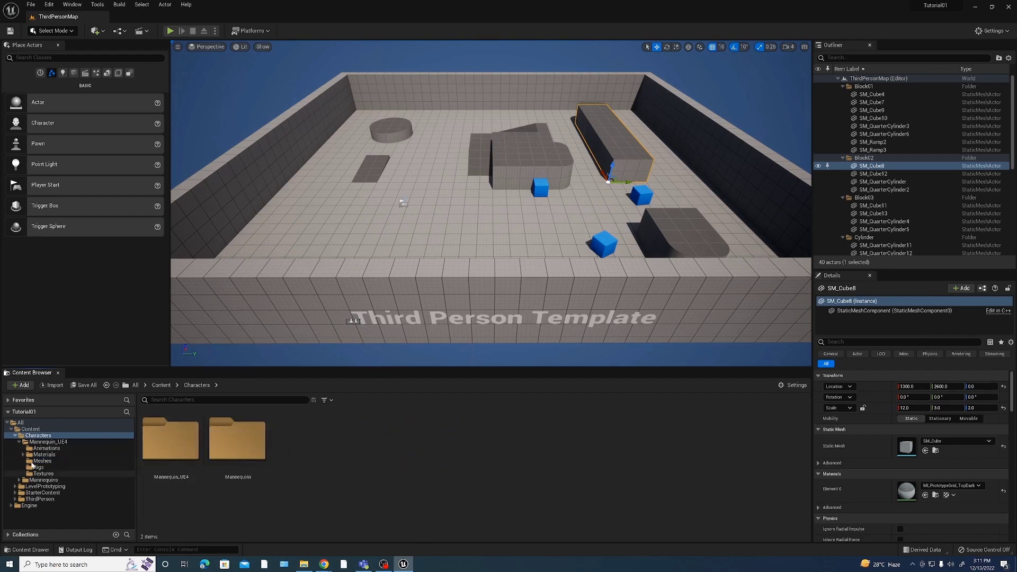
left_click(47, 448)
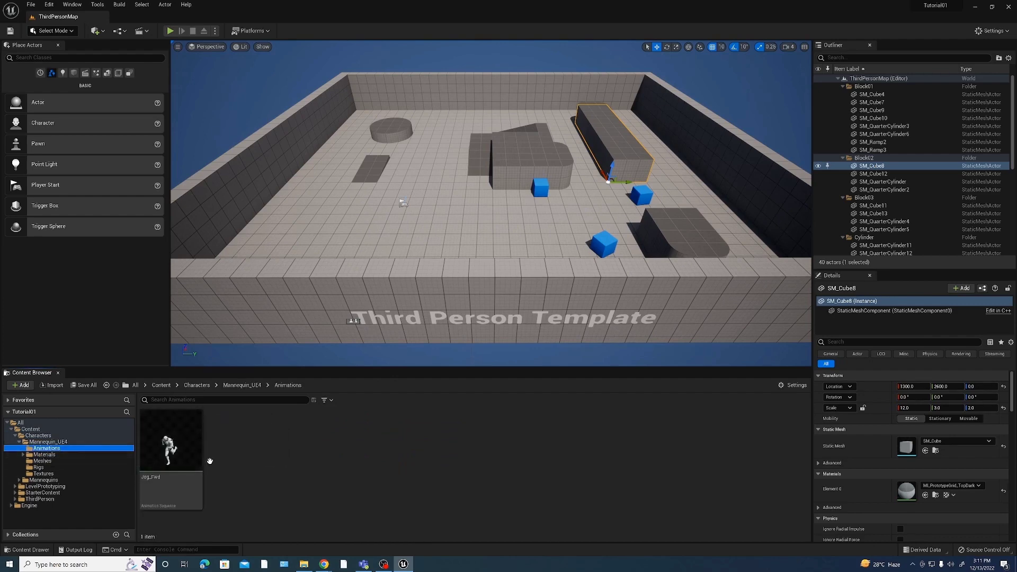
left_click(242, 386)
left_click(195, 386)
left_click(159, 386)
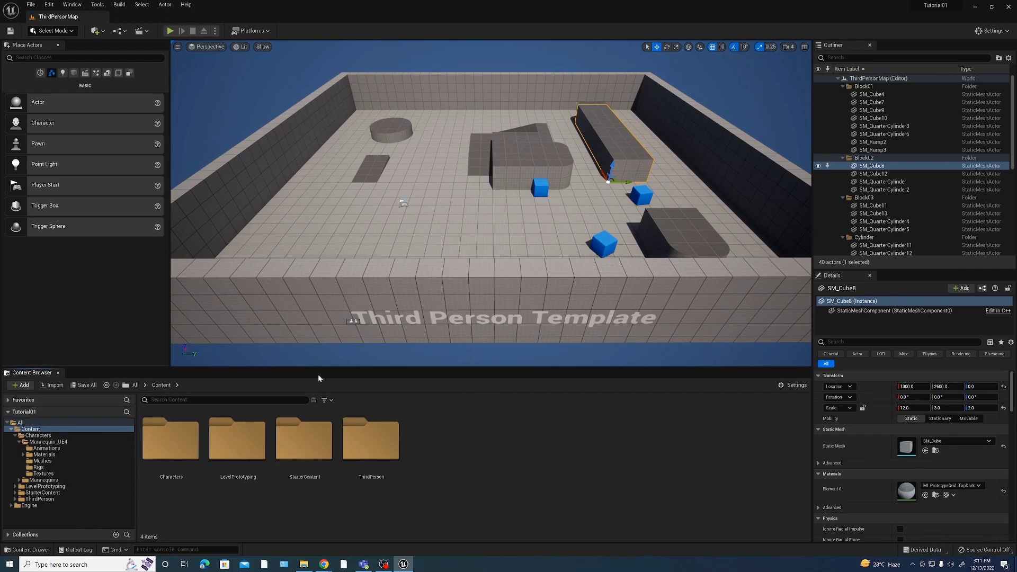
Open Content Browser 2, 3 and 4 from the Window menu
left_click(86, 6)
mouse_move(75, 6)
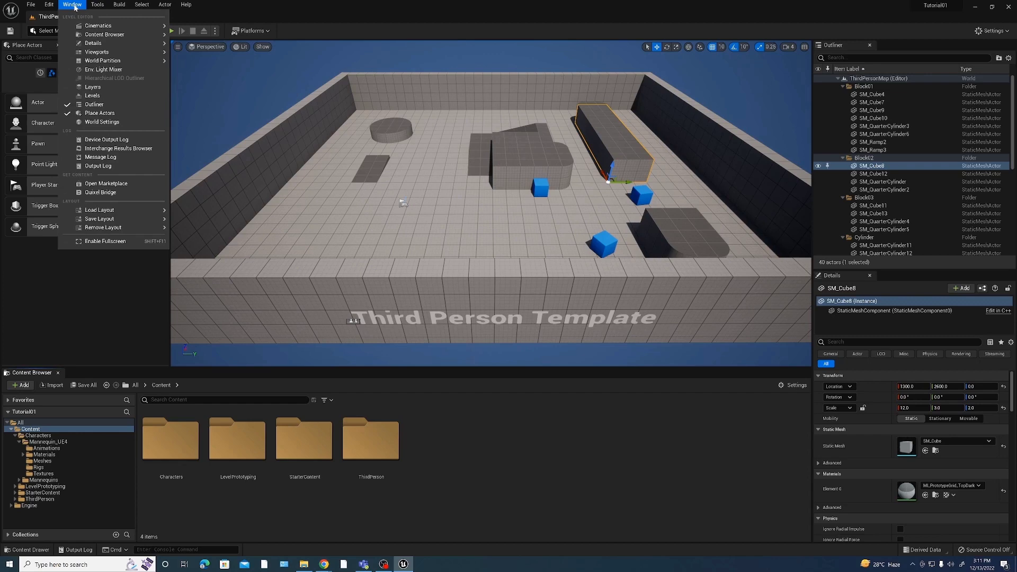
mouse_move(163, 6)
mouse_move(106, 35)
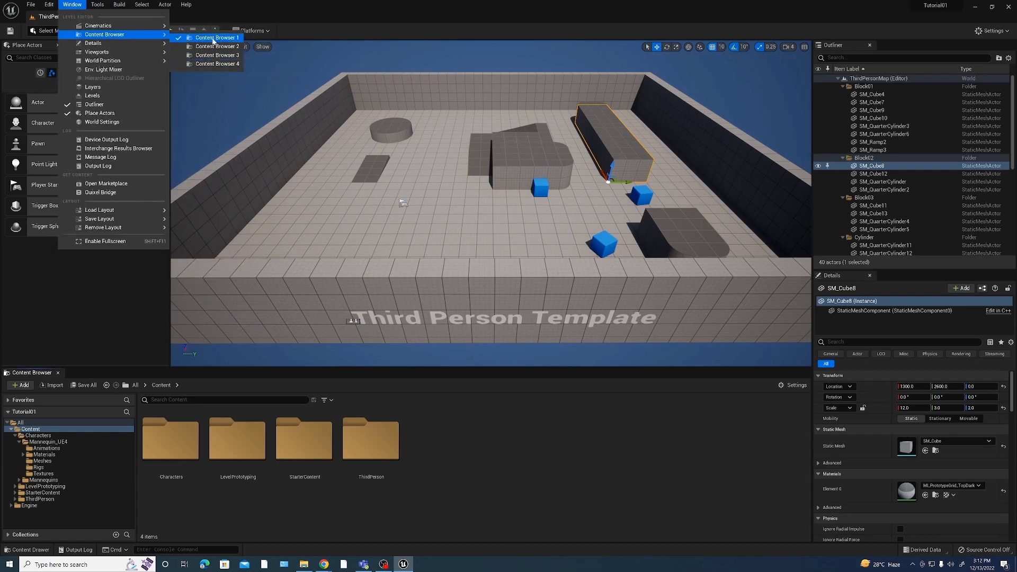
left_click(215, 47)
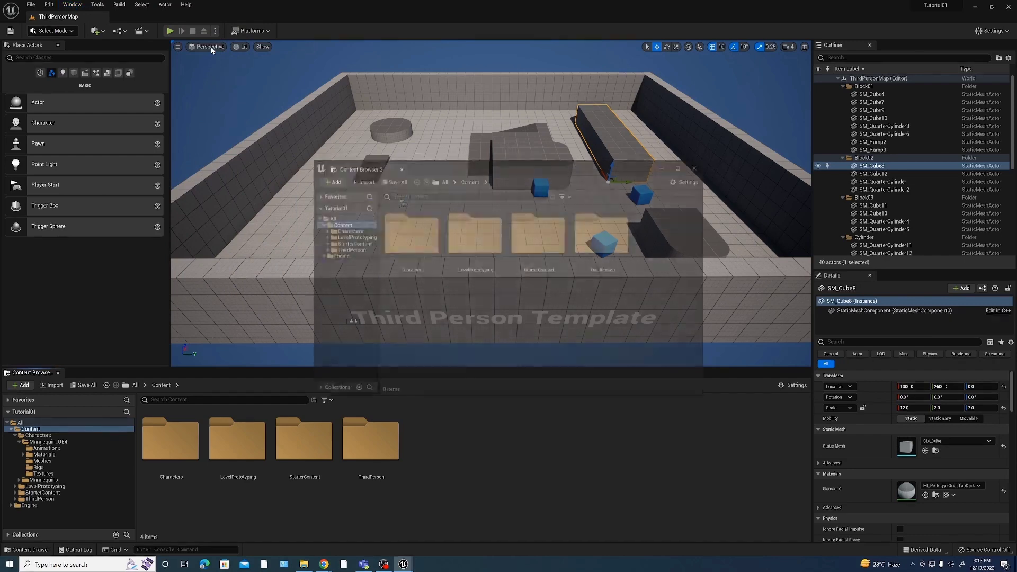
left_click(72, 4)
mouse_move(106, 35)
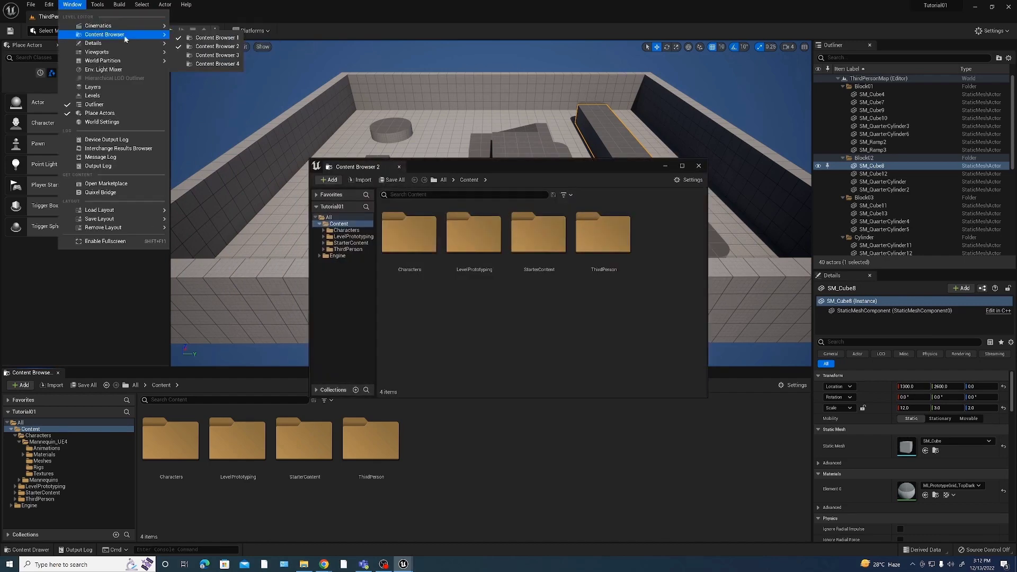
left_click(215, 56)
left_click(72, 4)
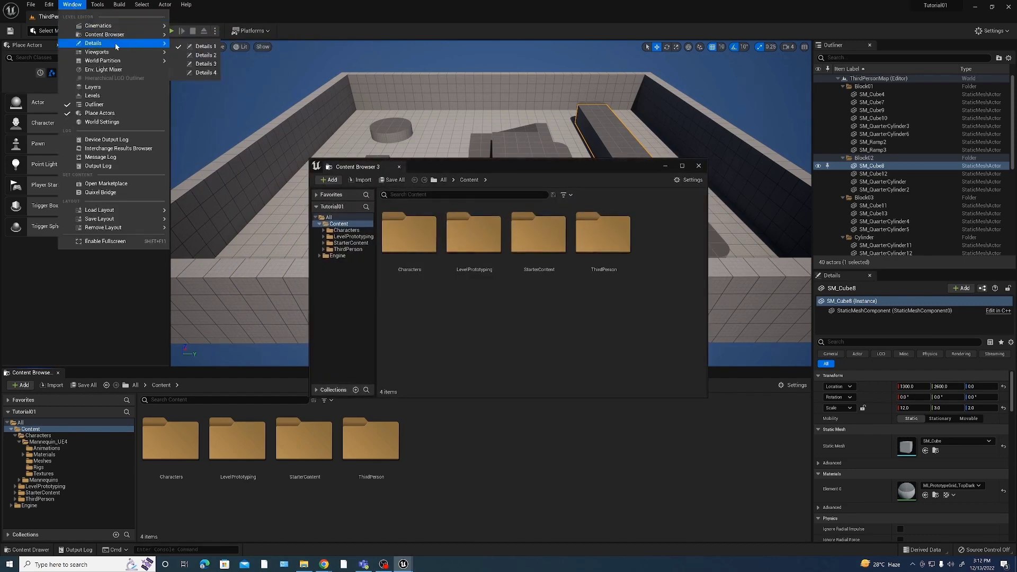
mouse_move(139, 38)
left_click(215, 64)
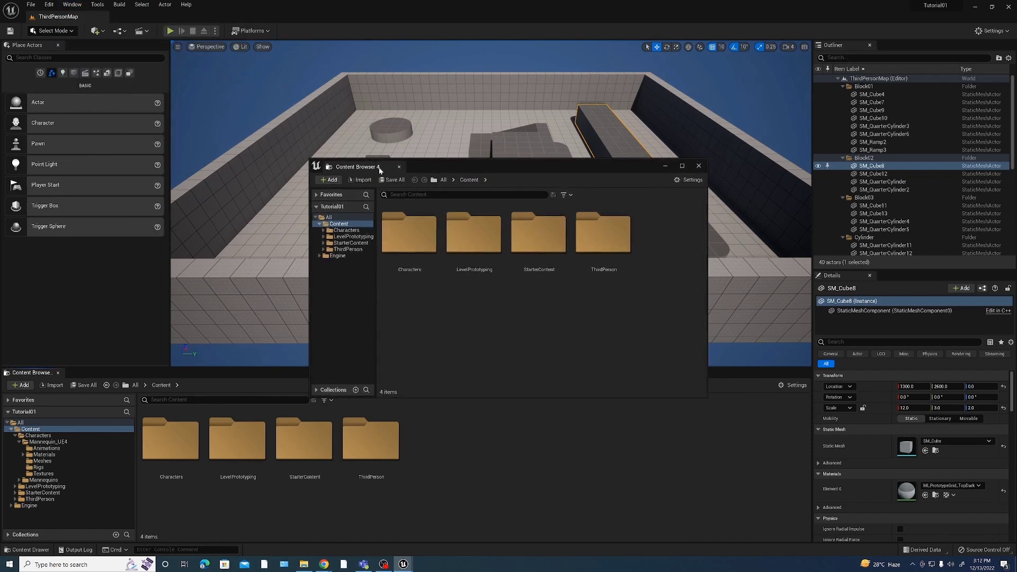
Dock Content Browsers 4, 3 and 2 as tabs beside the bottom Content Browser
left_click_drag(429, 171, 114, 374)
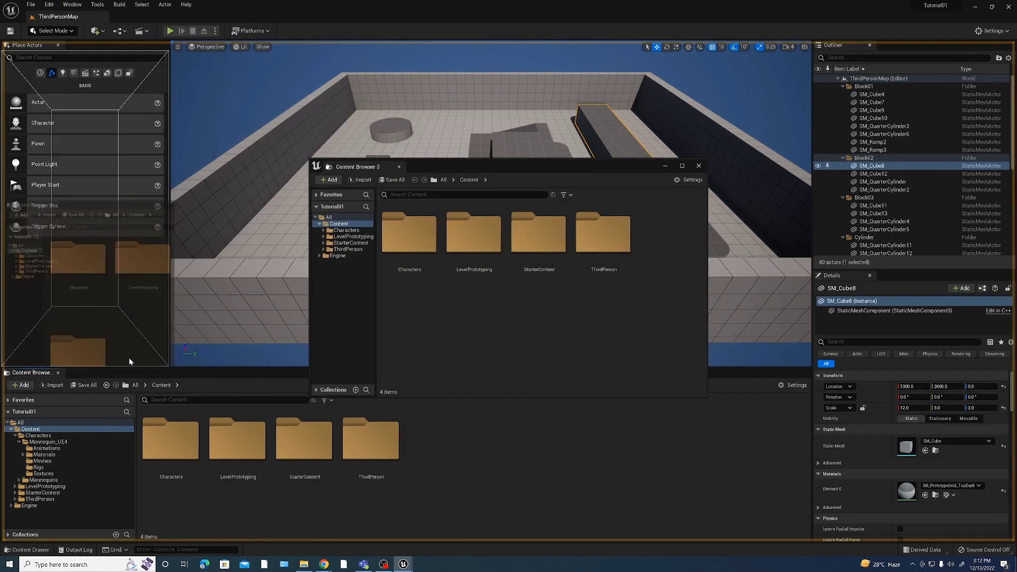
left_click_drag(356, 167, 186, 371)
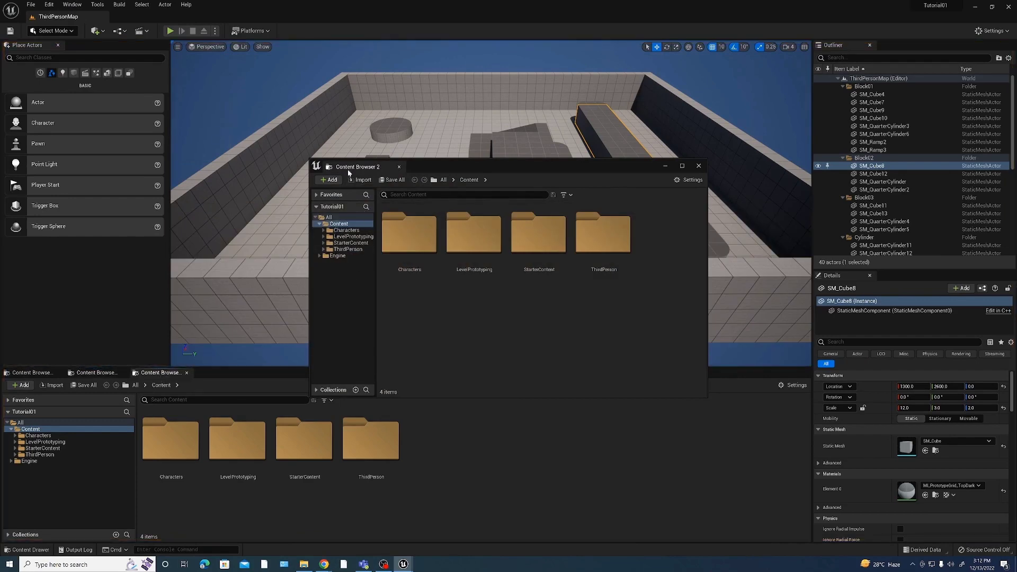
left_click_drag(348, 173, 216, 374)
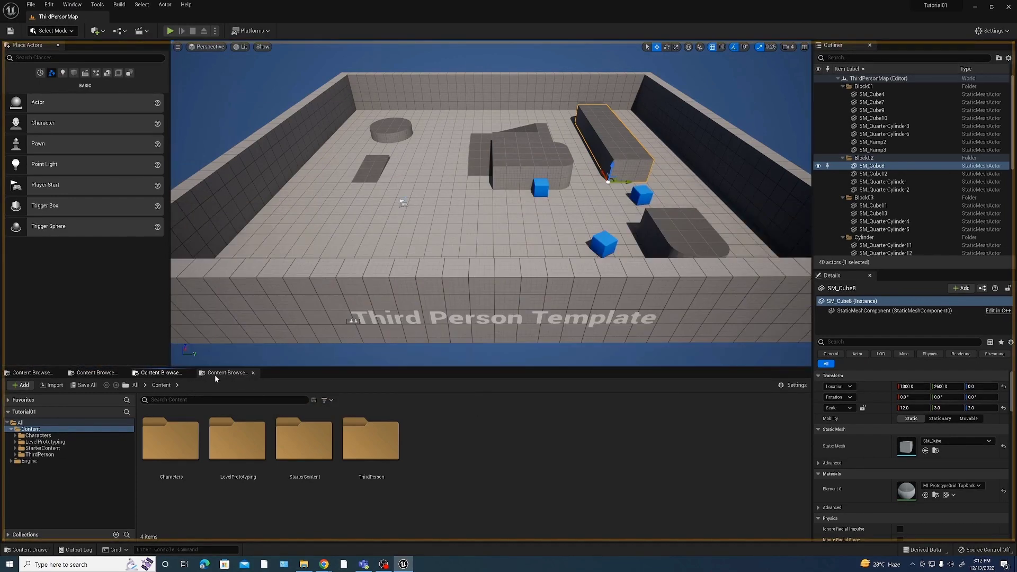
In the second Content Browser, open Characters > Mannequin_UE4 > Materials
left_click(32, 373)
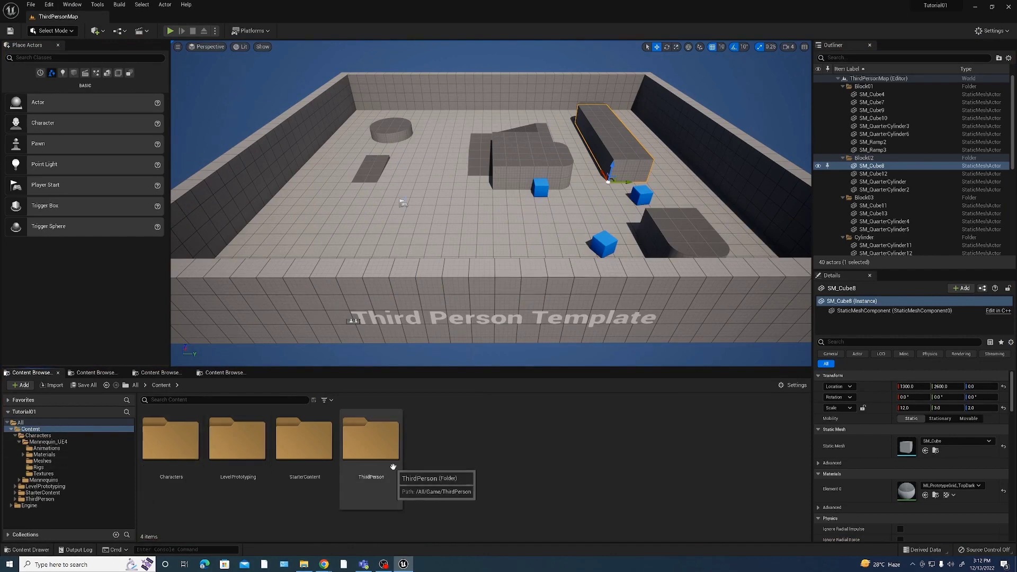
left_click(95, 372)
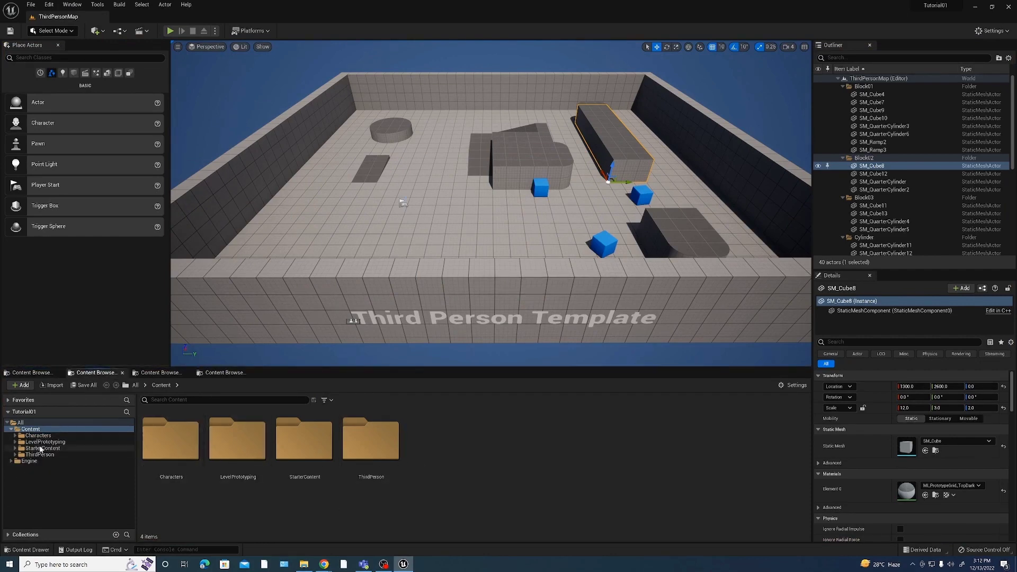
left_click(38, 436)
double_click(173, 447)
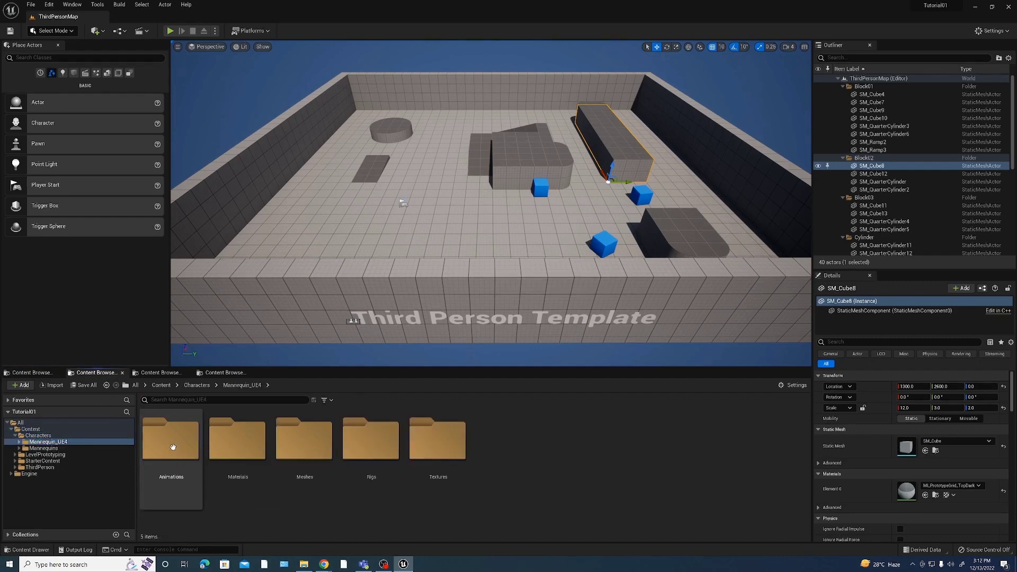
double_click(211, 477)
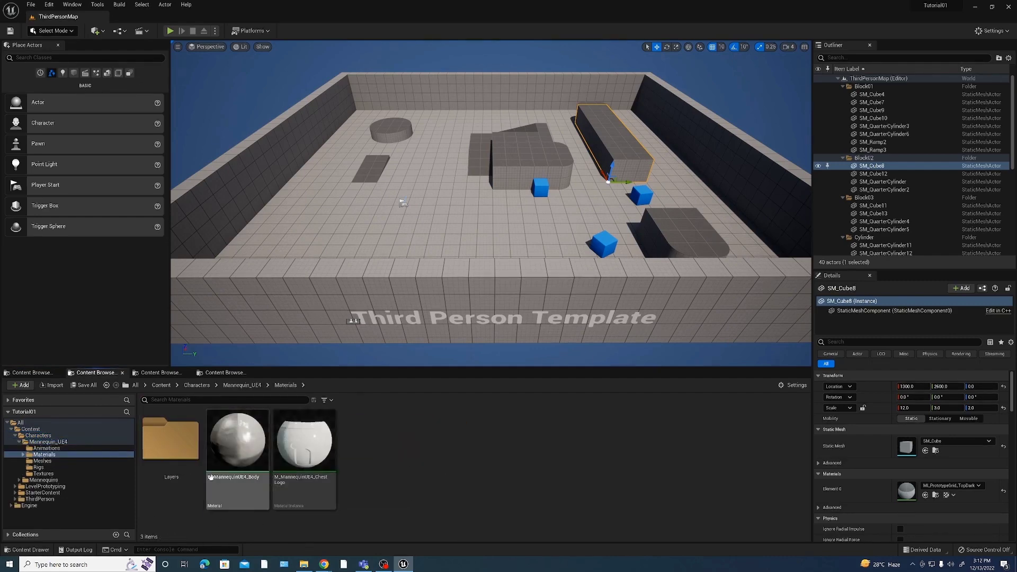
Open LevelPrototyping > Meshes in one browser tab and ThirdPerson > Blueprints in another
left_click(32, 372)
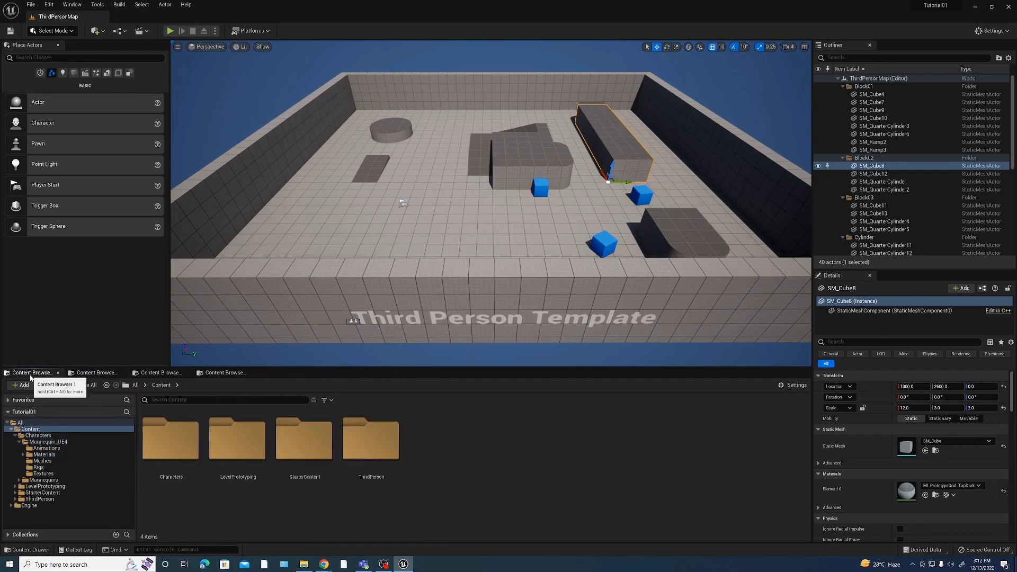
left_click(96, 373)
left_click(159, 373)
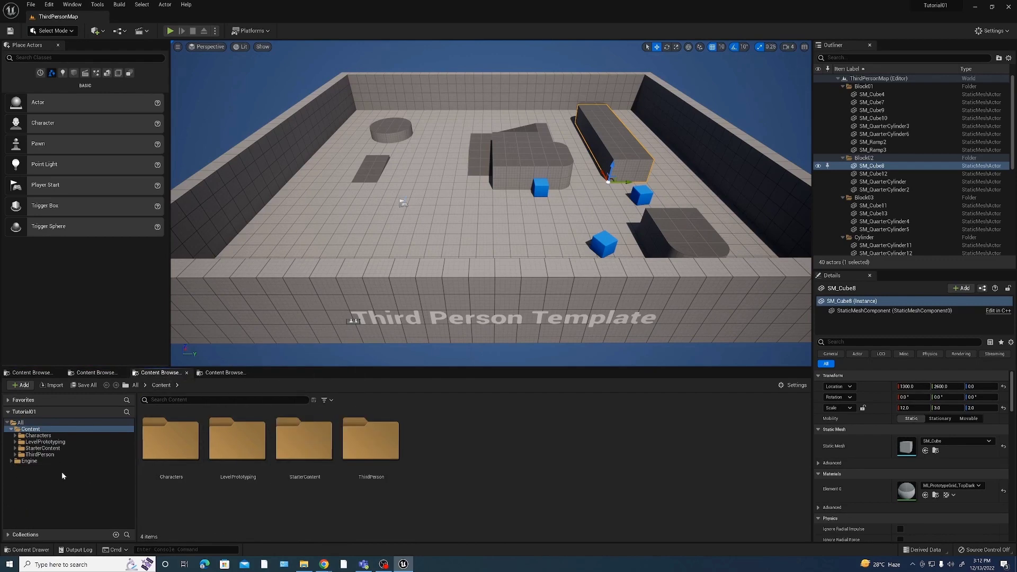
left_click(46, 442)
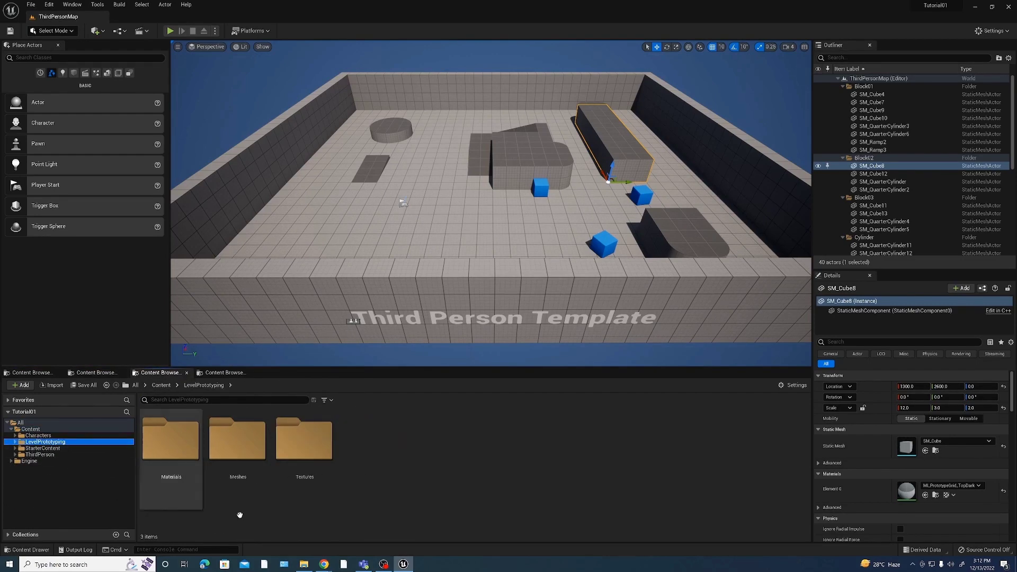
double_click(250, 464)
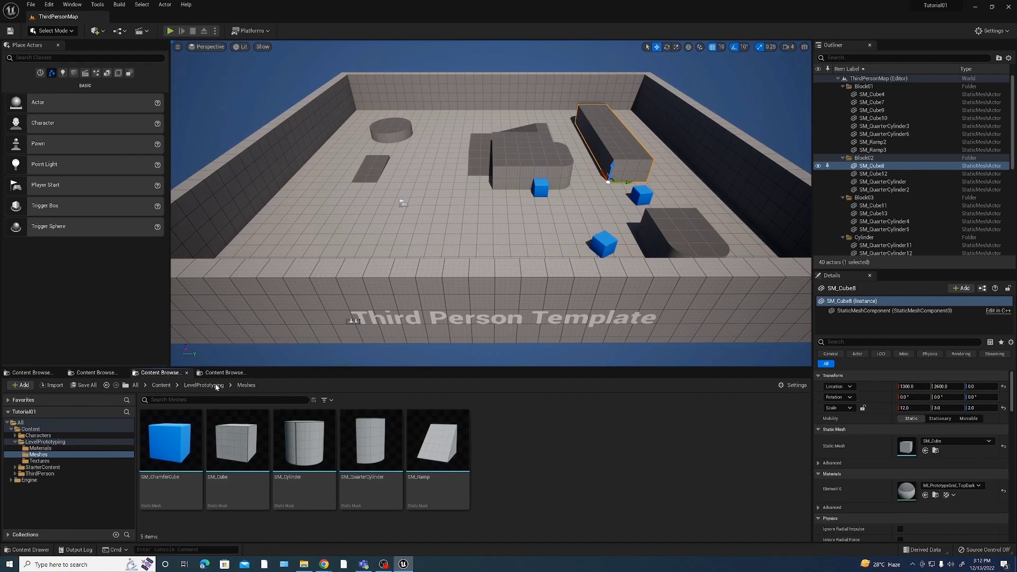
left_click(223, 374)
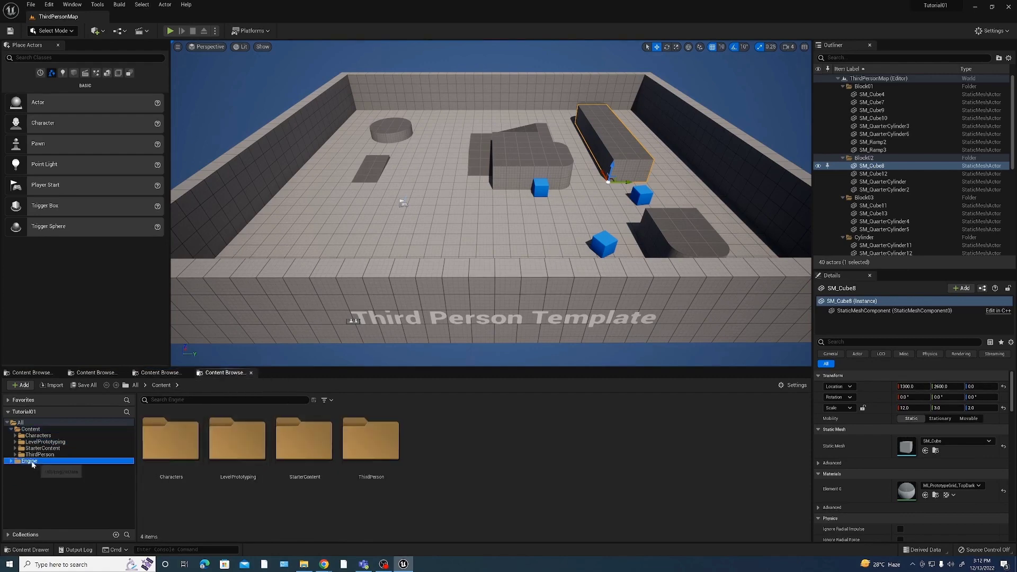
left_click(31, 461)
left_click(43, 454)
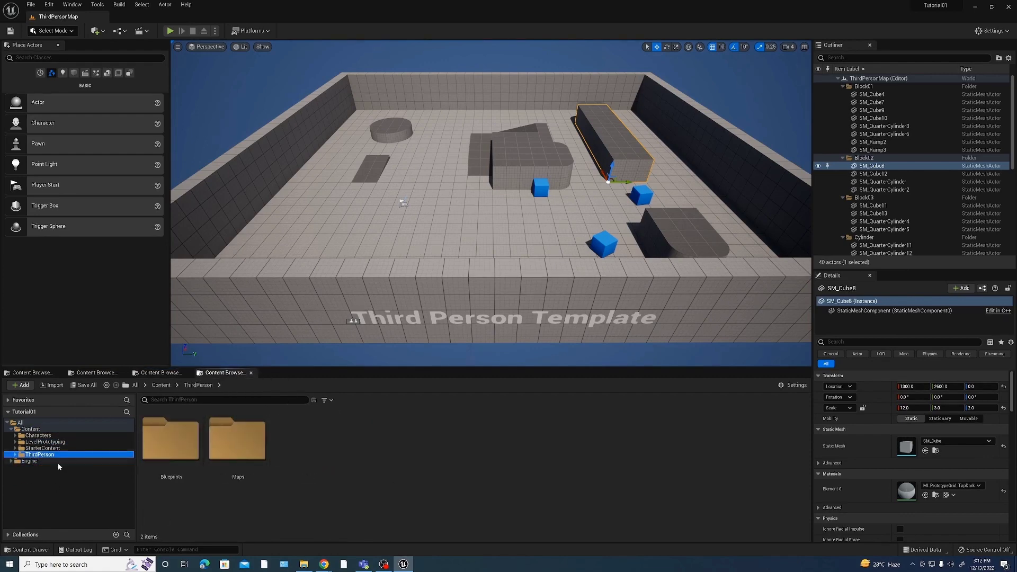
double_click(171, 440)
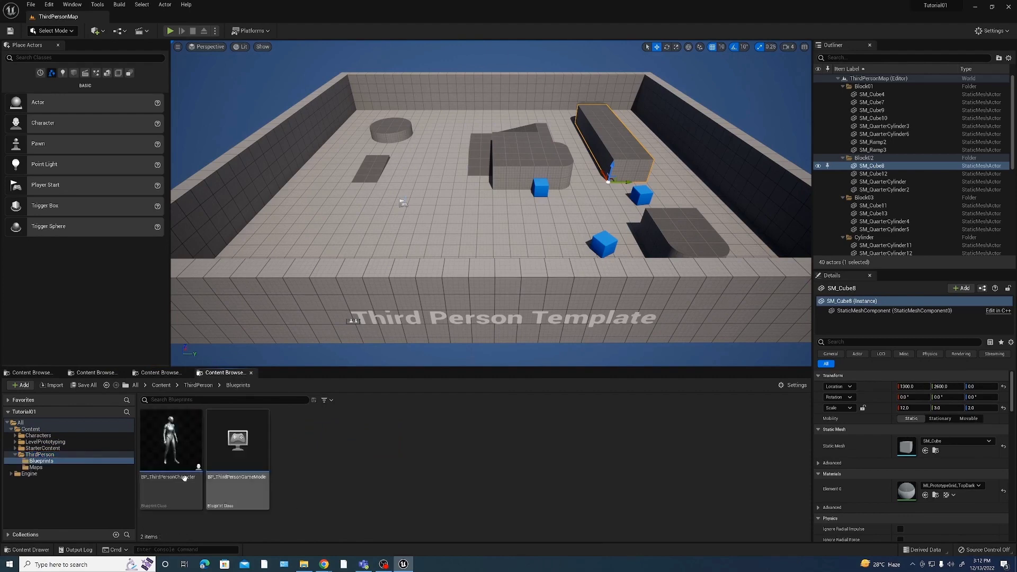
Cycle through the Content Browser tabs to compare the folders each one shows
left_click(159, 373)
left_click(96, 373)
left_click(32, 373)
left_click(95, 373)
left_click(159, 373)
left_click(222, 373)
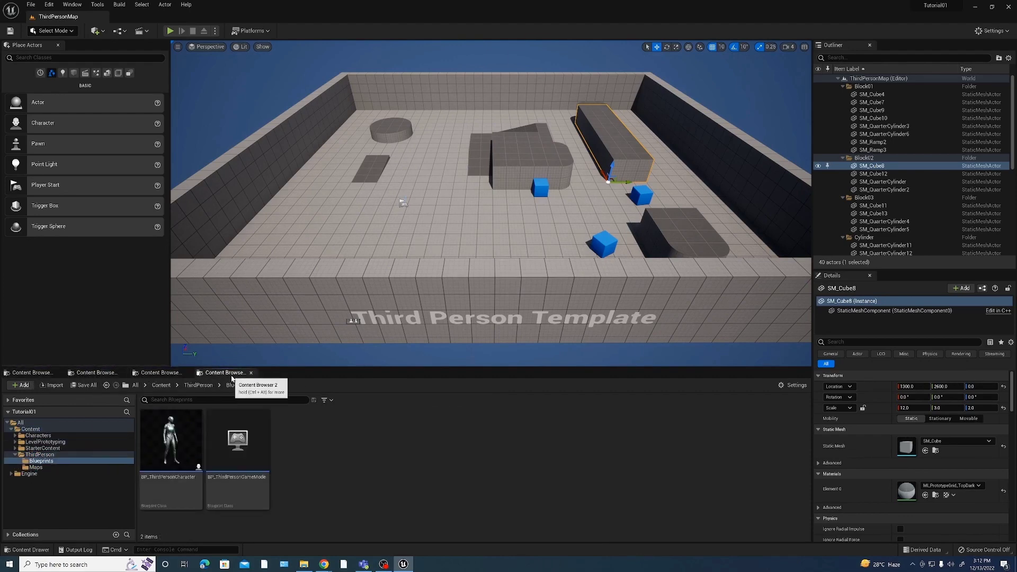
left_click(159, 373)
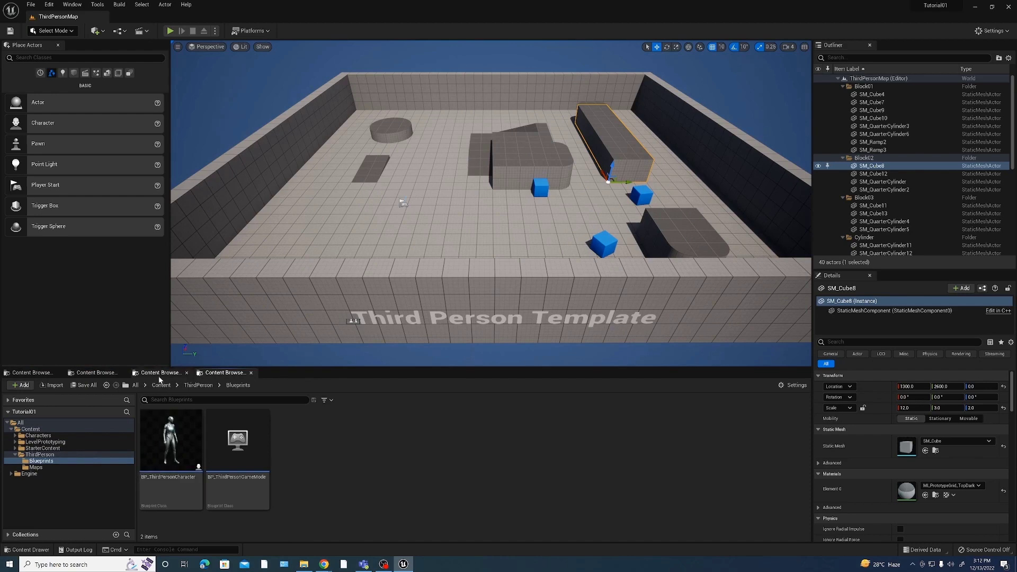
left_click(95, 373)
left_click(54, 374)
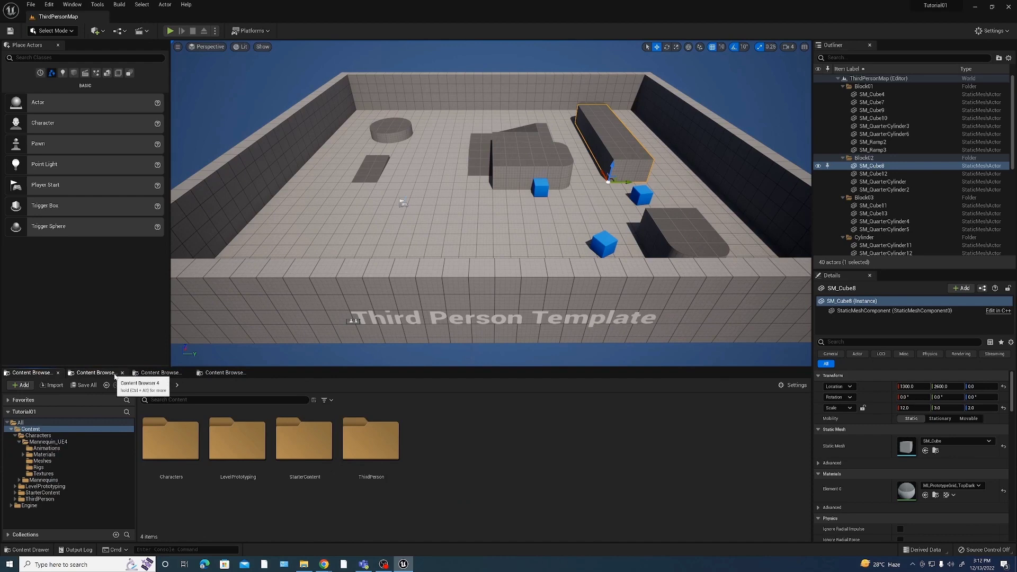
Close the extra Content Browser tabs
left_click(121, 373)
left_click(122, 374)
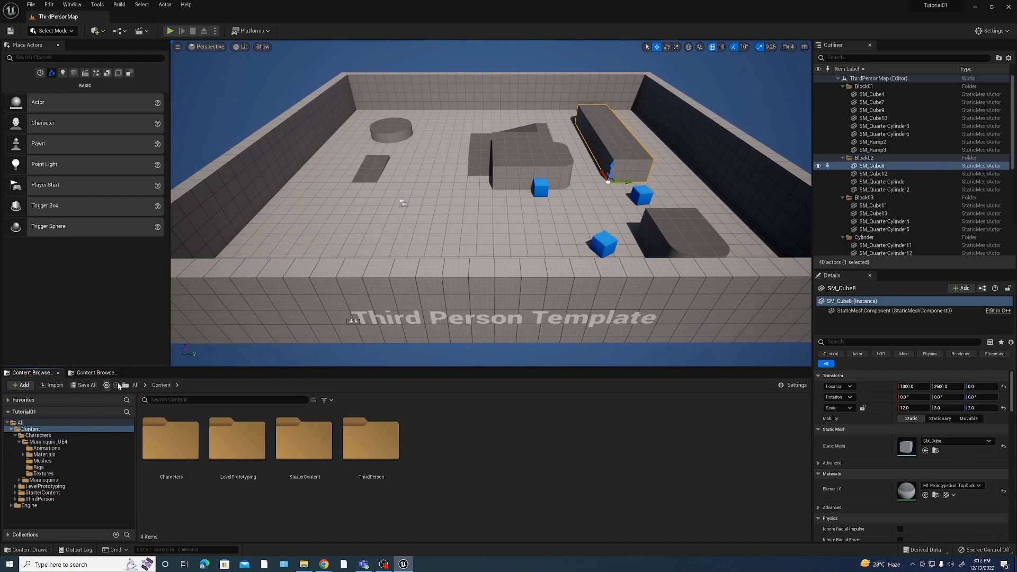
left_click(121, 373)
Select the PlayerStart actor in the level and show the Lights category in Place Actors
left_click(403, 203)
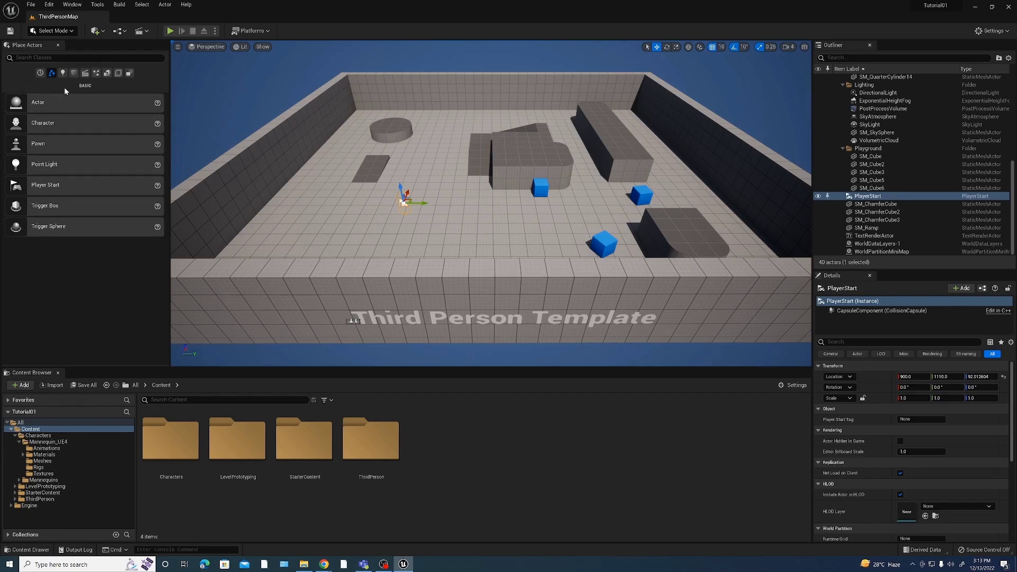
left_click(62, 72)
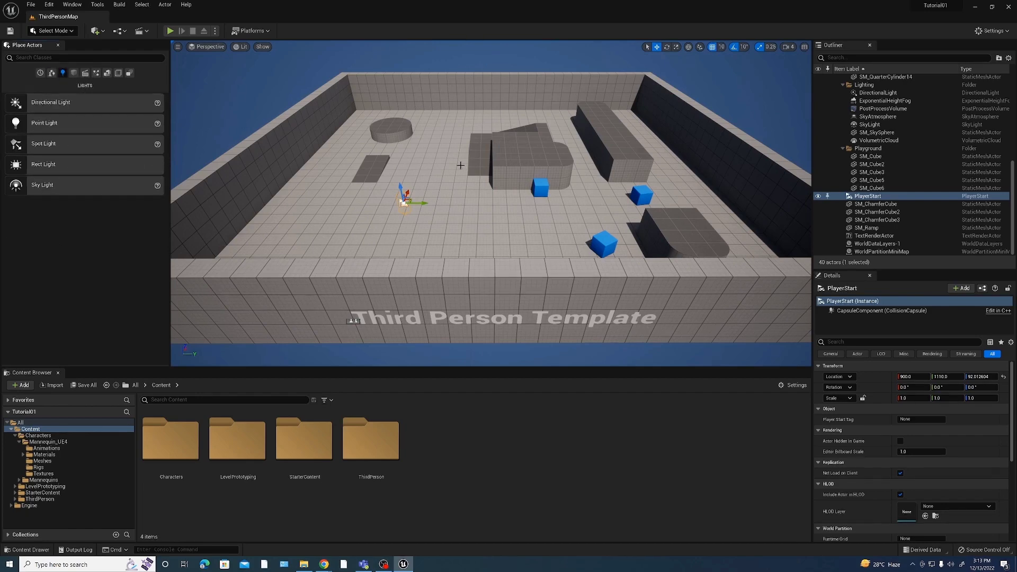
Browse the Shapes and Visual Effects actor categories, return to Lights, and bring up the editing-mode list
left_click(74, 74)
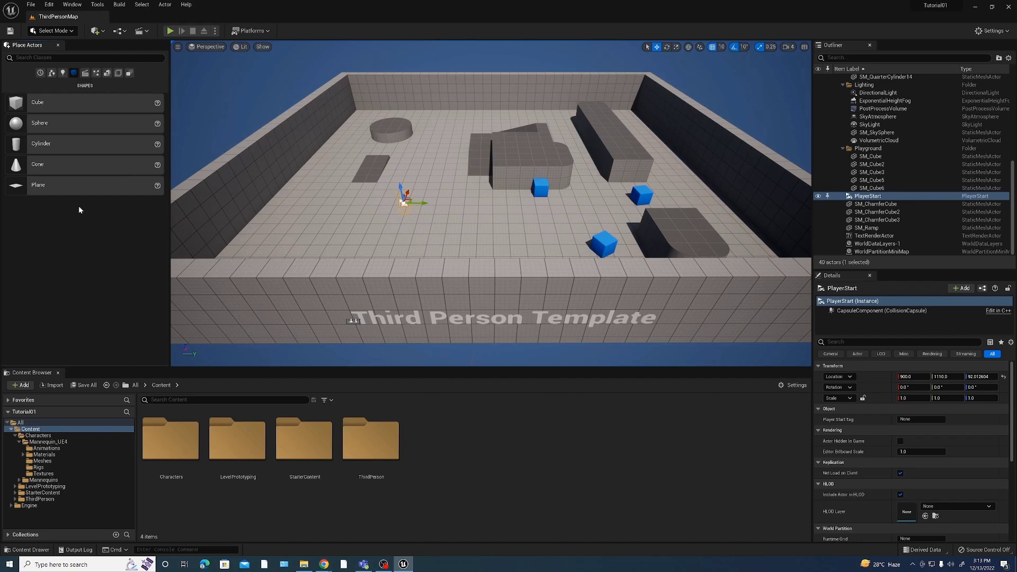
left_click(98, 75)
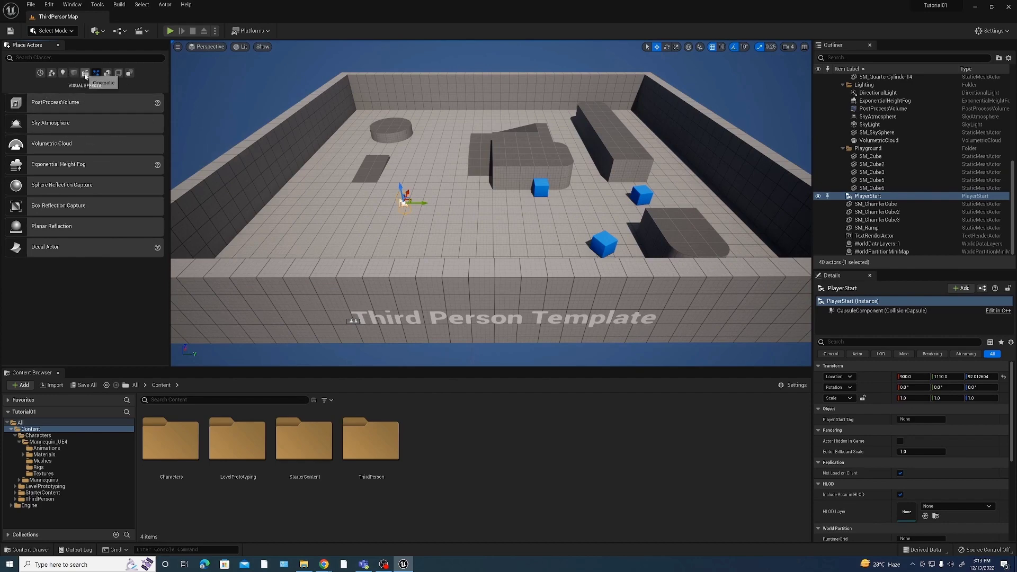
left_click(52, 73)
left_click(63, 72)
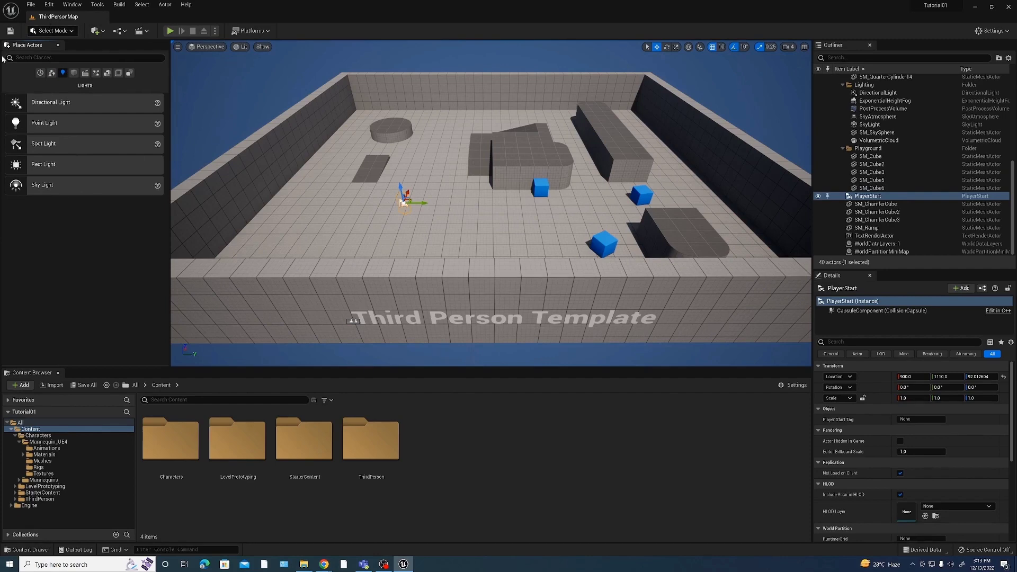
left_click(69, 33)
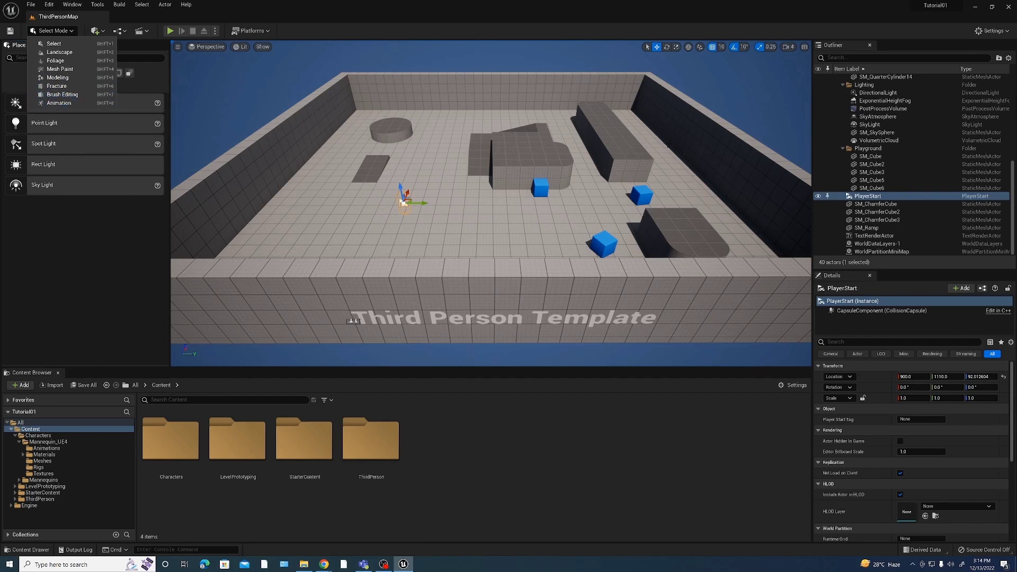
Dismiss the editing-mode list and bring up the viewport's View Mode menu from the Lit button
left_click(73, 31)
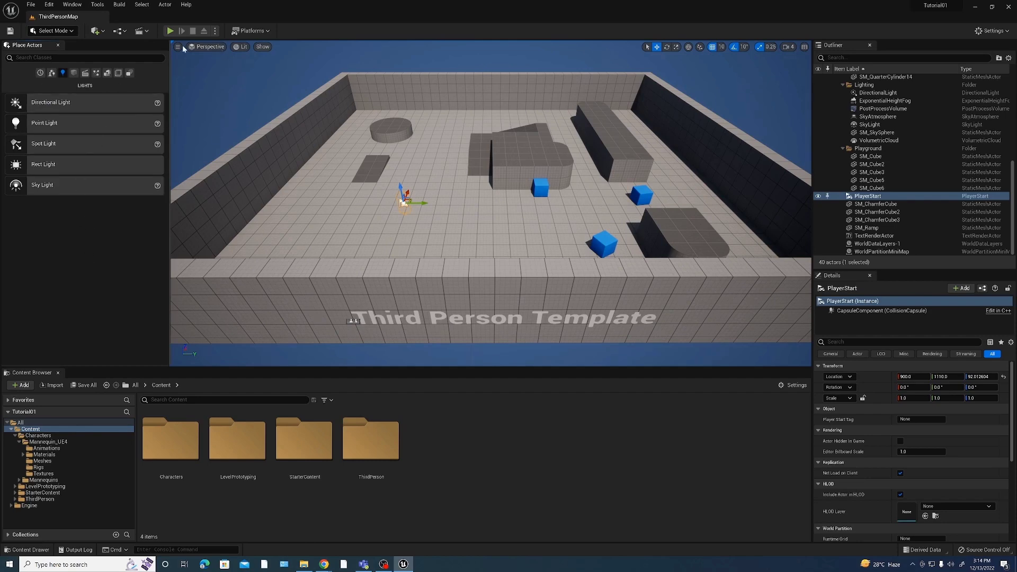
left_click(245, 47)
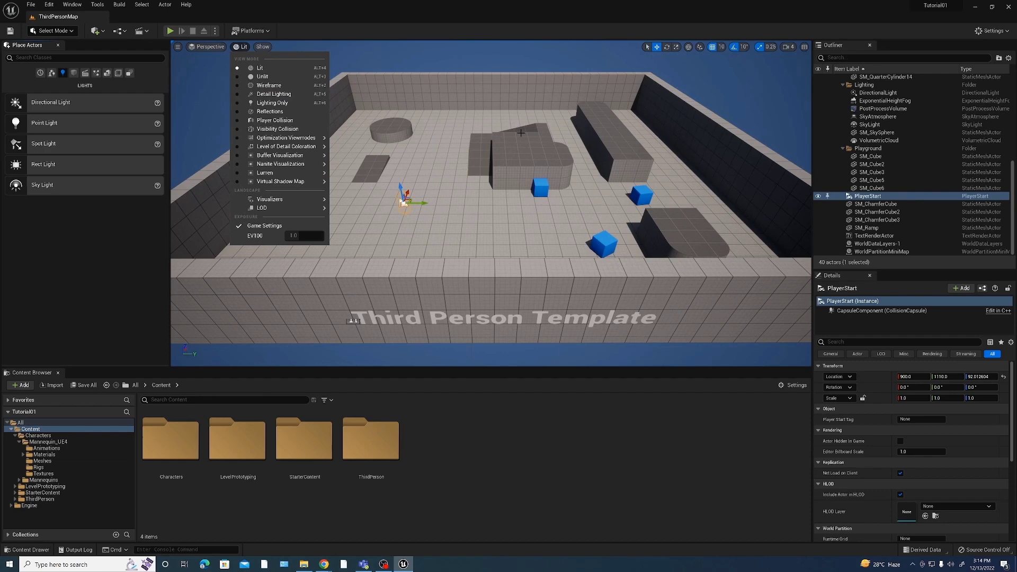
Switch the viewport to Unlit, then Wireframe, then back to Lit rendering
left_click(262, 76)
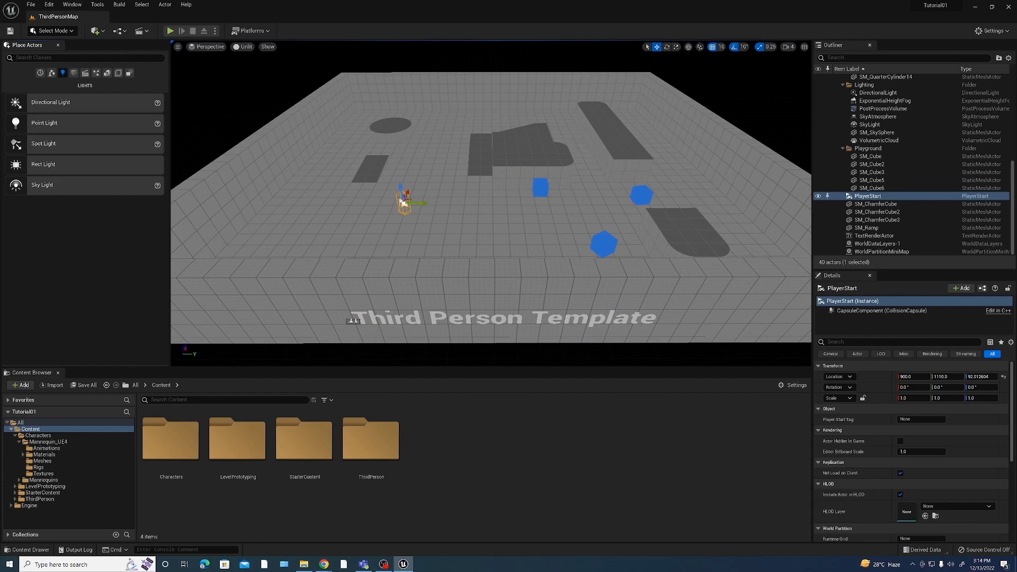
left_click(243, 47)
left_click(255, 84)
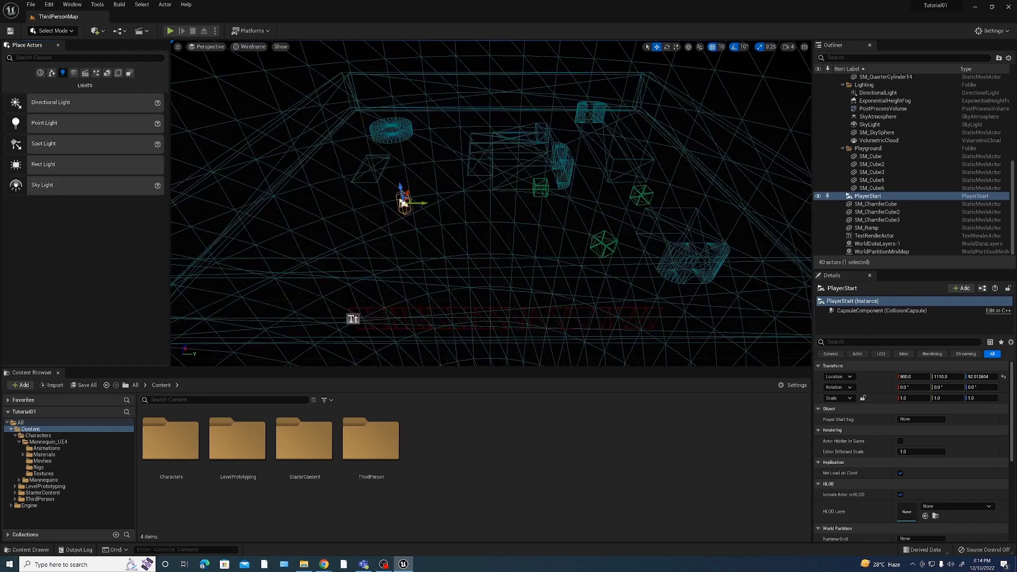
left_click(246, 46)
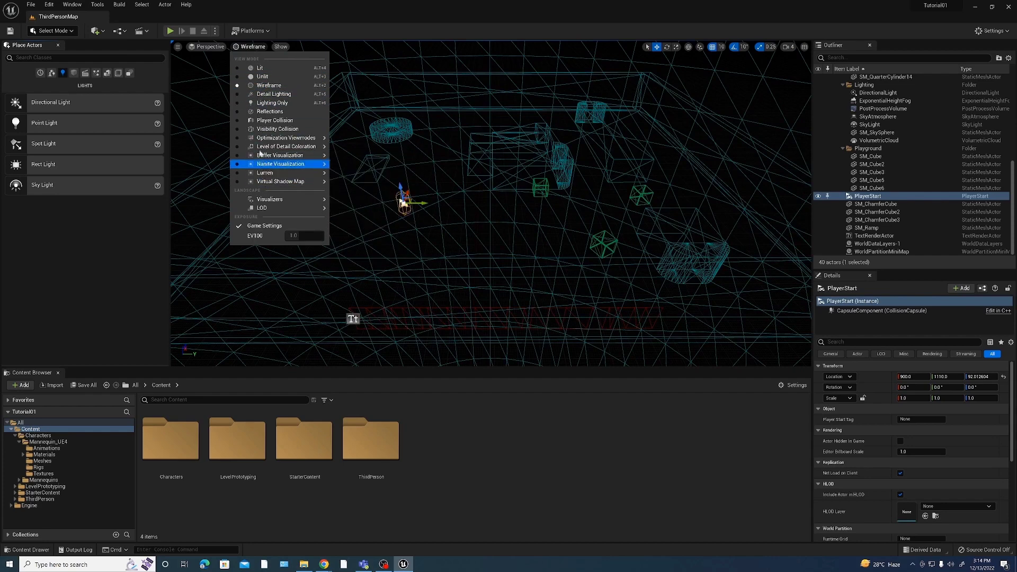
mouse_move(281, 138)
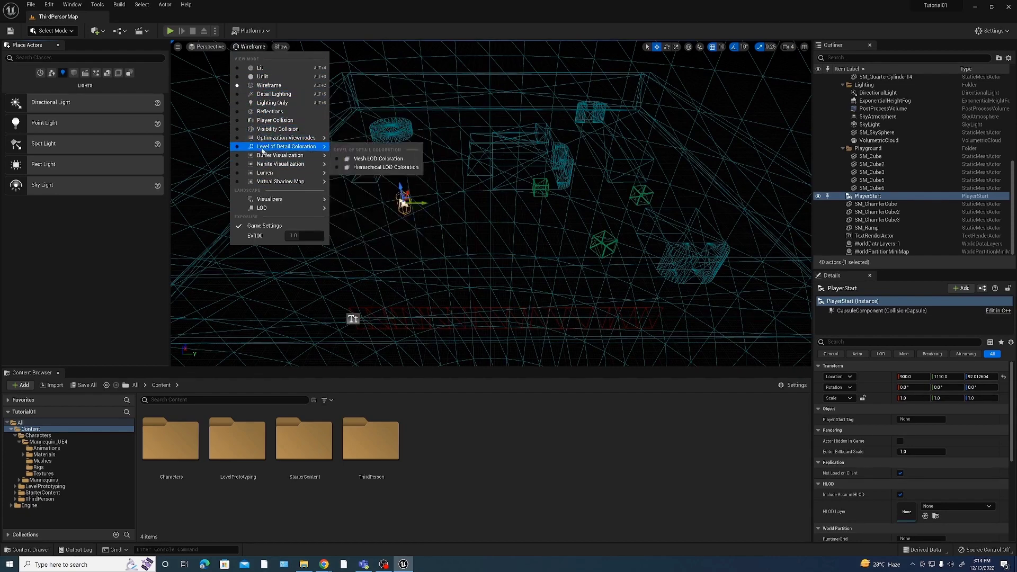
left_click(260, 67)
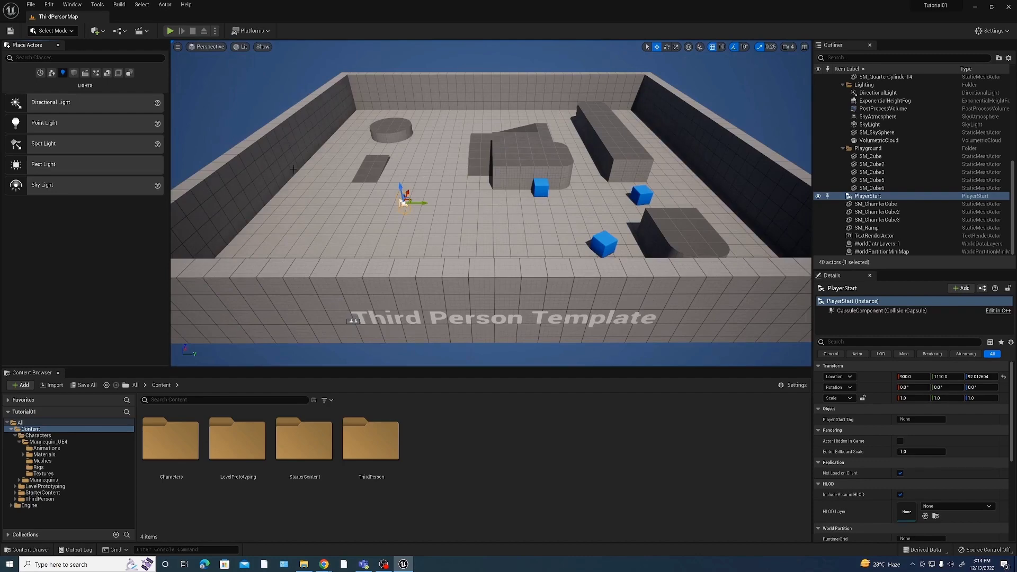
Play the level in the editor, running with D and W and jumping three times, then stop with Esc
left_click(170, 31)
left_click(518, 238)
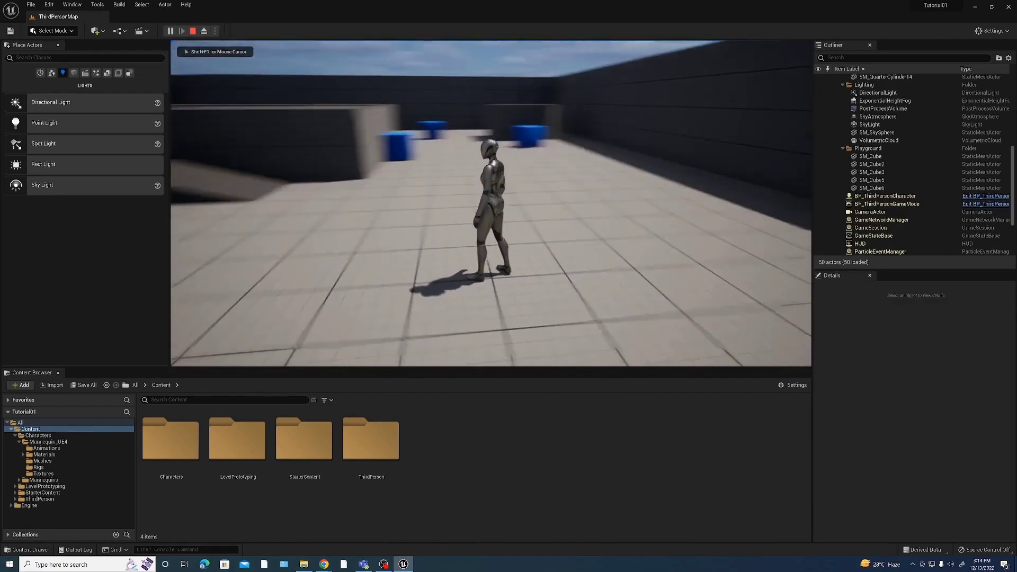
key("d")
key("w")
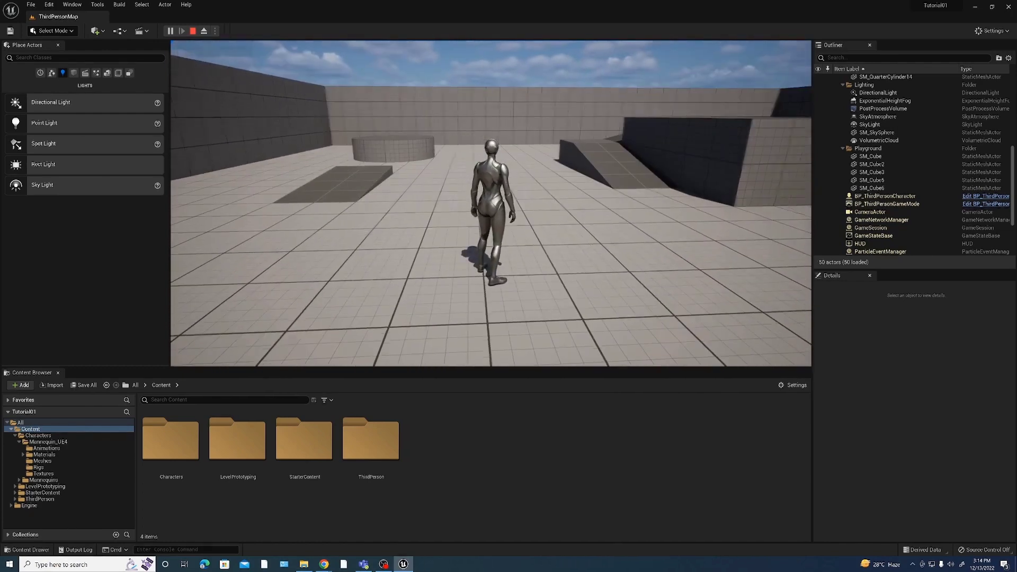
key("space")
key("space")
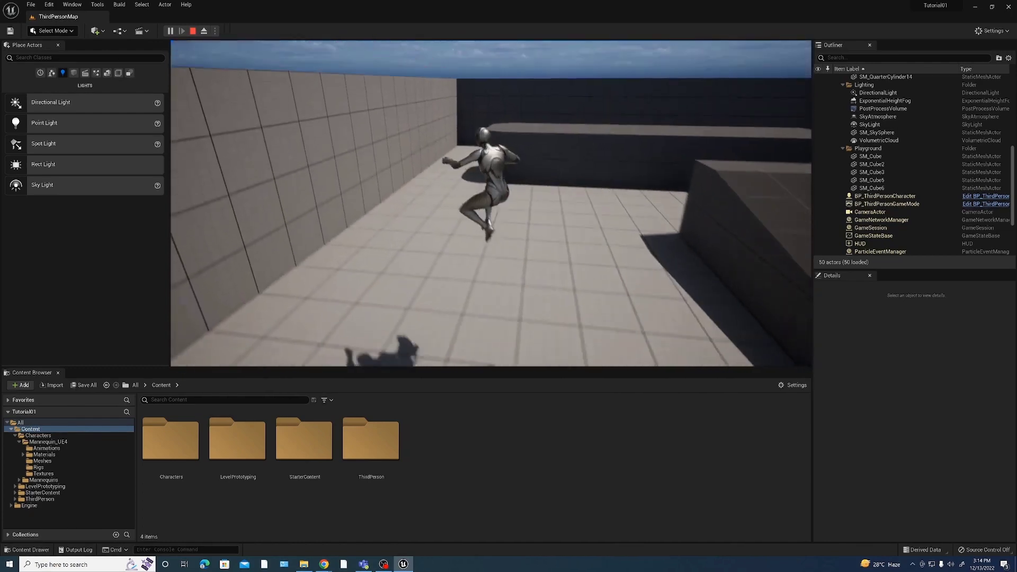
key("space")
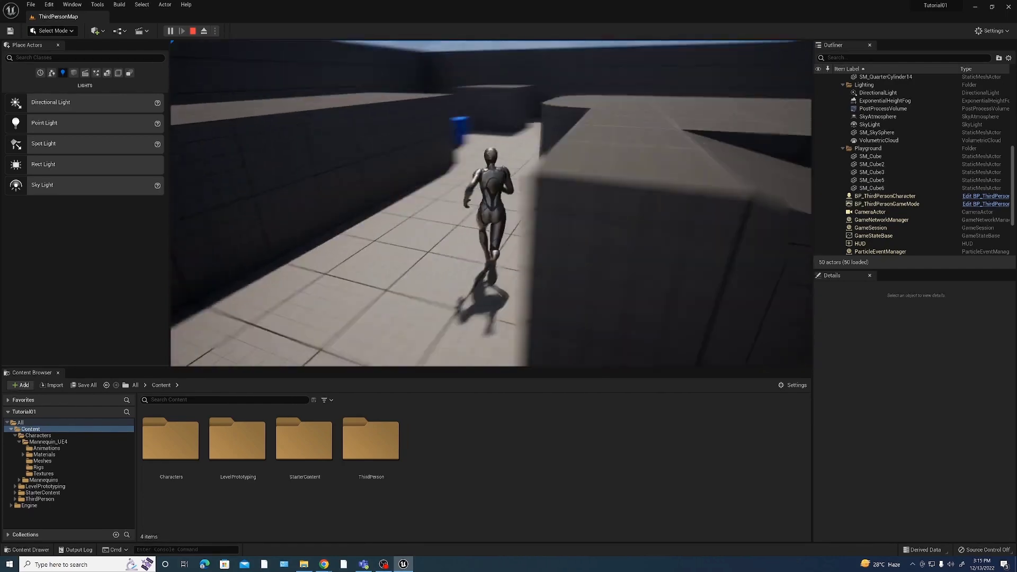
key("space")
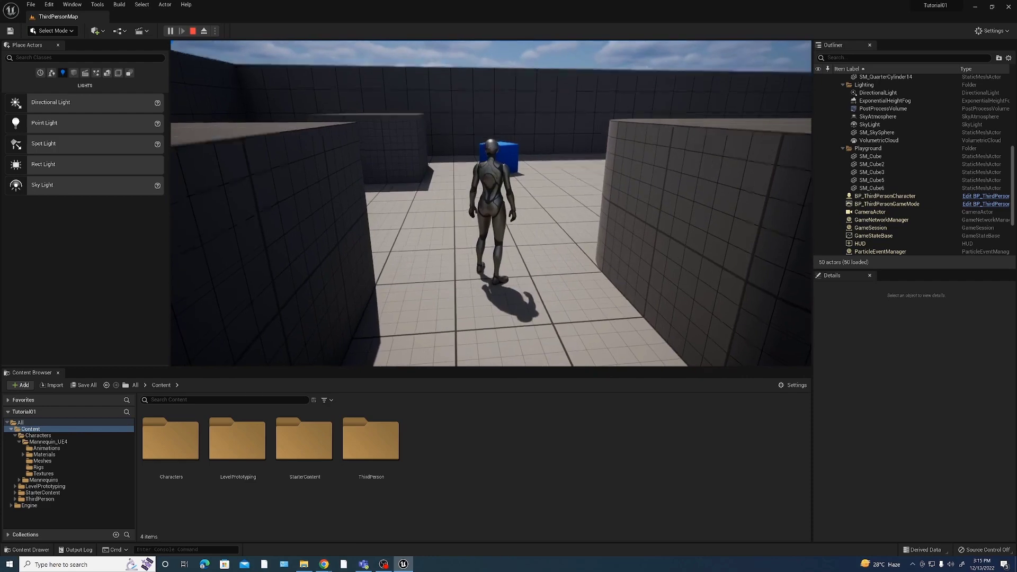
key("Escape")
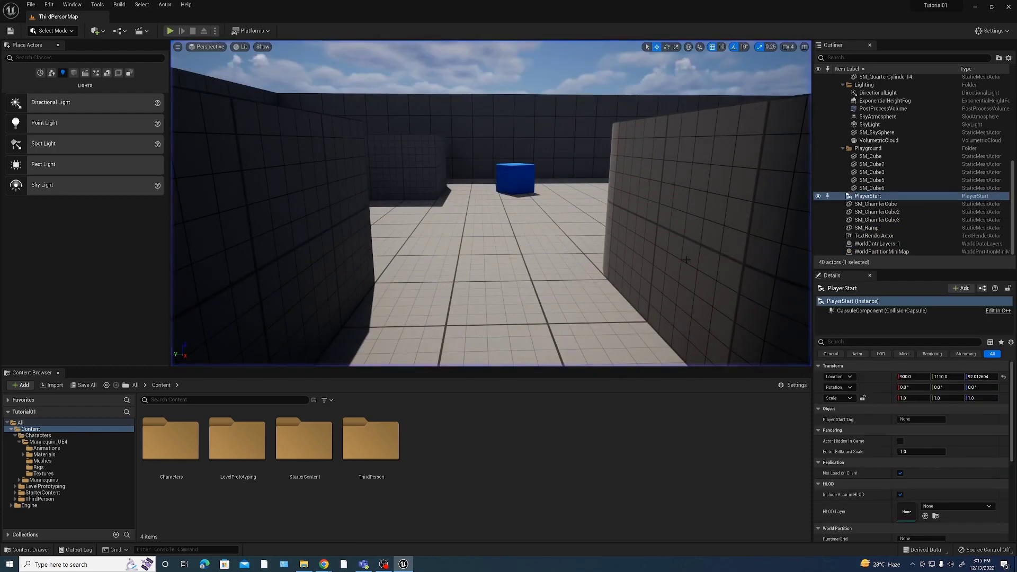
mouse_move(517, 241)
right_mouse_down()
mouse_move(517, 228)
mouse_move(509, 249)
right_mouse_up()
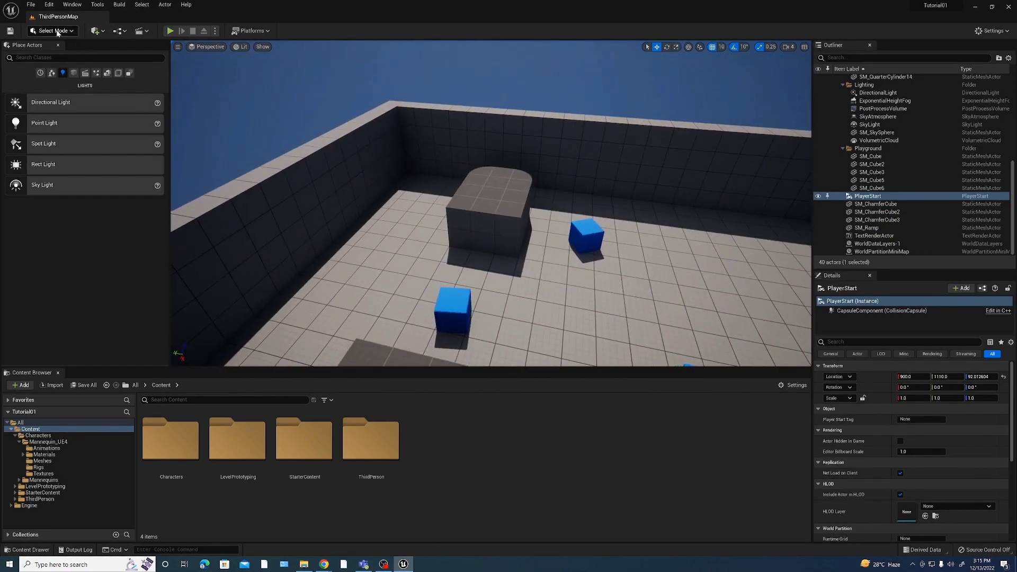
Show the Quick Add menu's Basic and Content Browser submenus
left_click(98, 31)
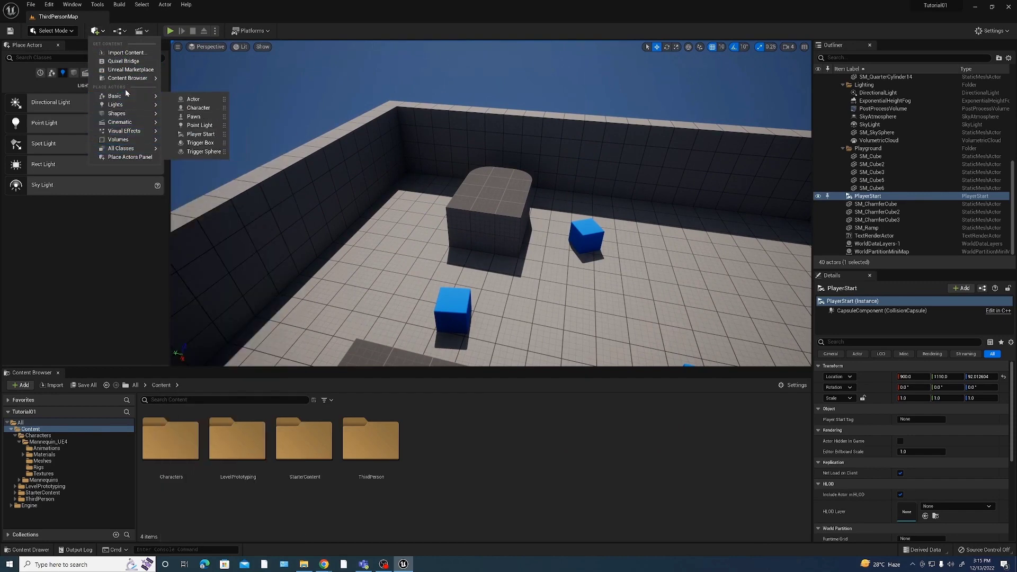
mouse_move(122, 131)
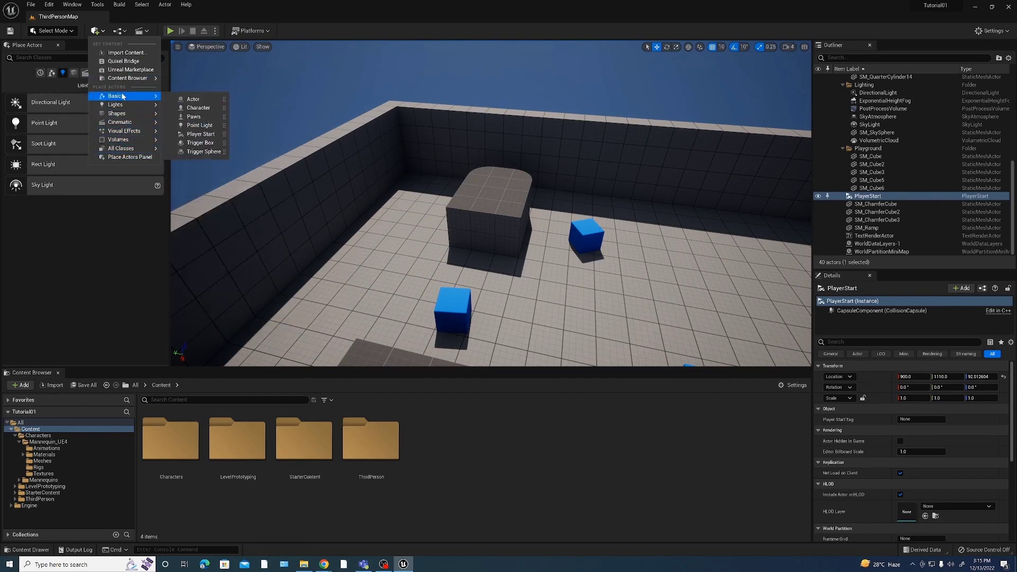
mouse_move(119, 96)
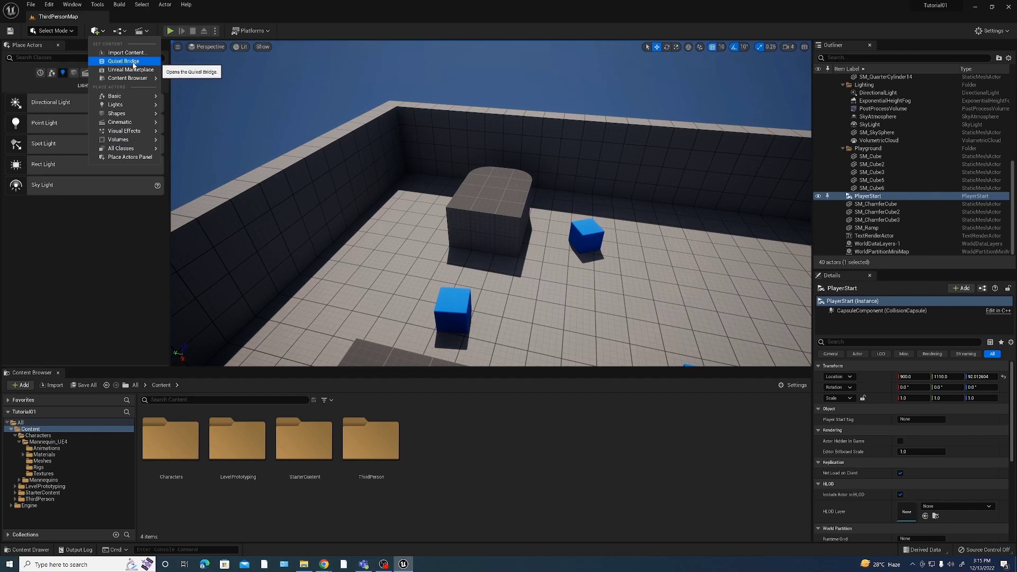
mouse_move(127, 78)
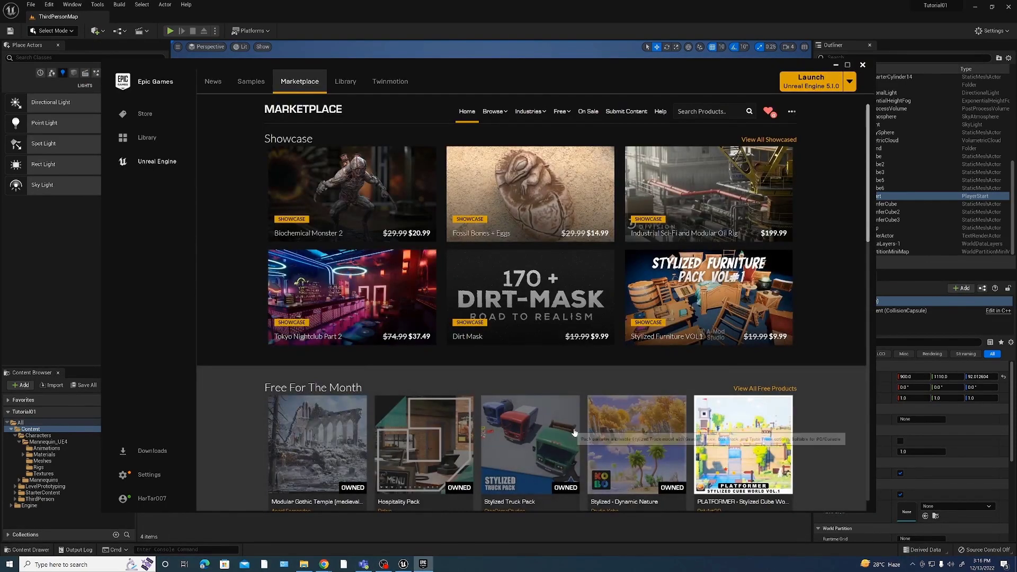
Scroll through the Marketplace's showcase and free assets, then minimize the launcher to return to the editor
scroll(670, 440, "down", 5)
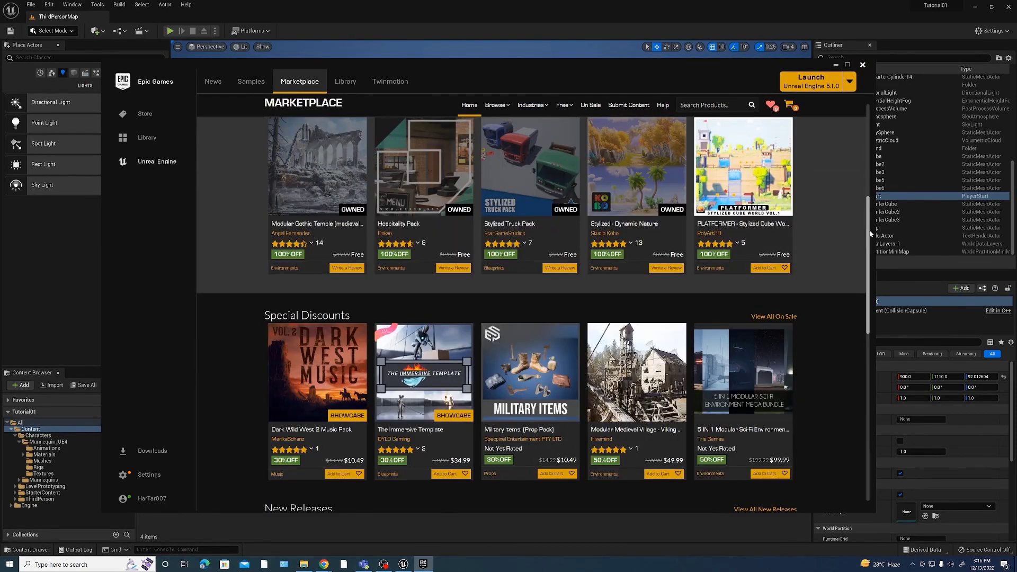
scroll(864, 296, "down", 7)
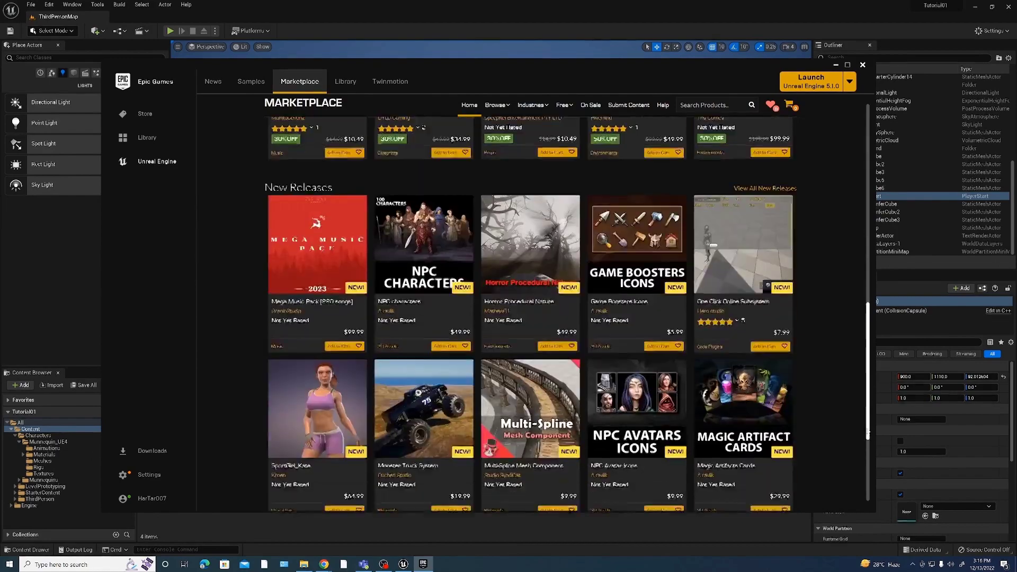
scroll(850, 241, "up", 10)
scroll(849, 236, "up", 1)
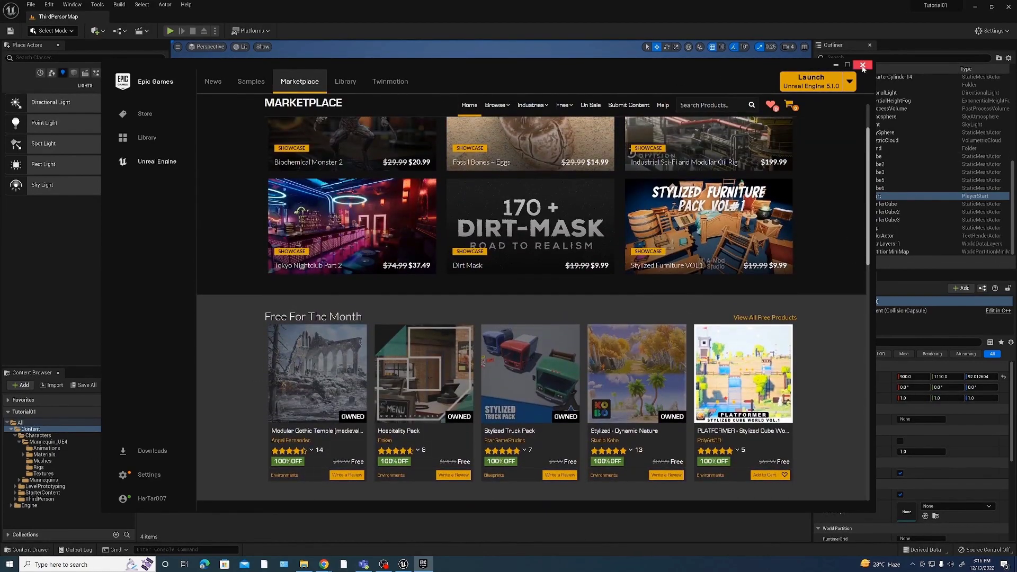
left_click(836, 65)
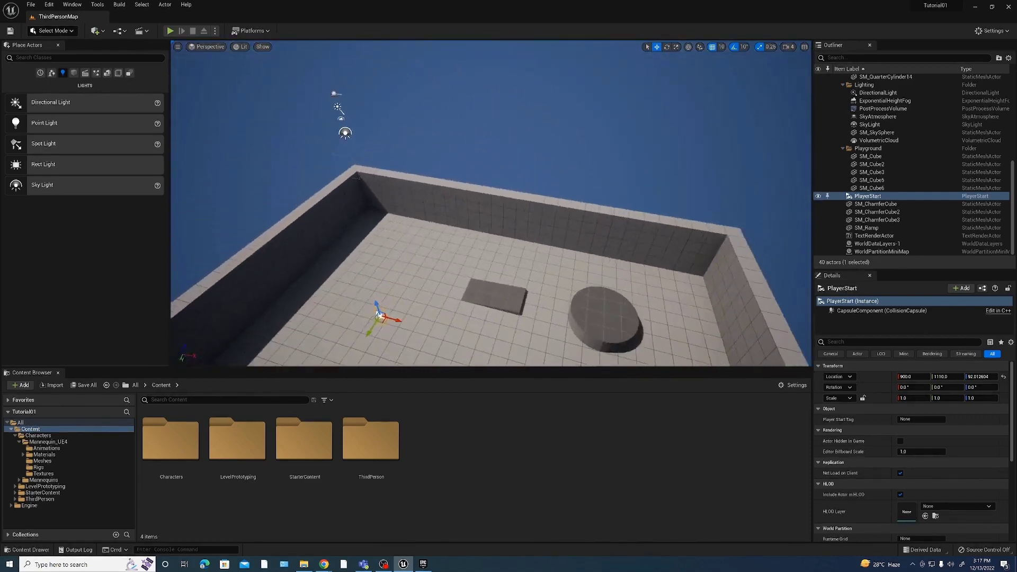
Fly the camera down to a low, level view across the room toward the slab and round platform
right_click_drag(494, 246, 495, 247)
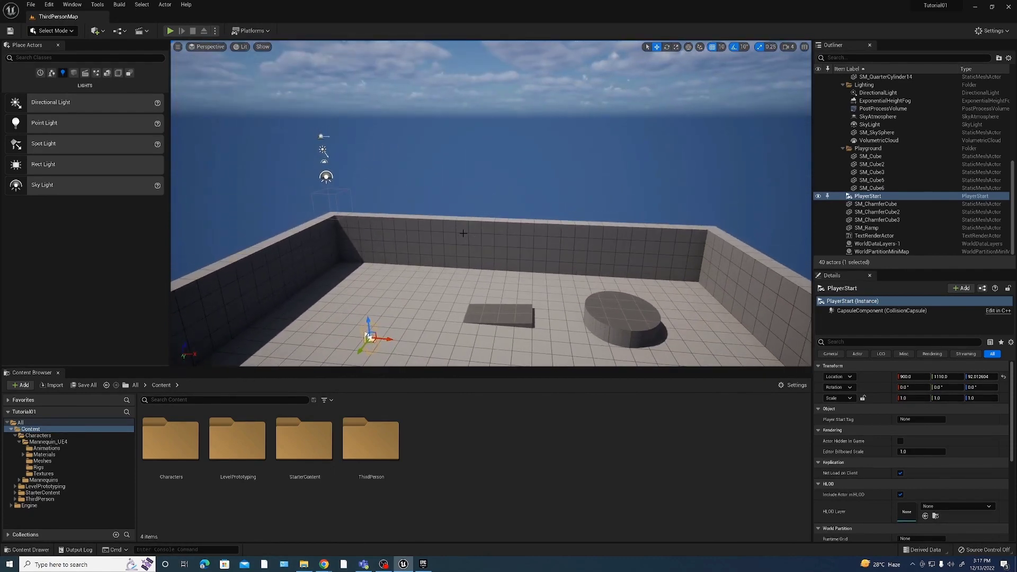
right_click_drag(458, 174, 458, 175)
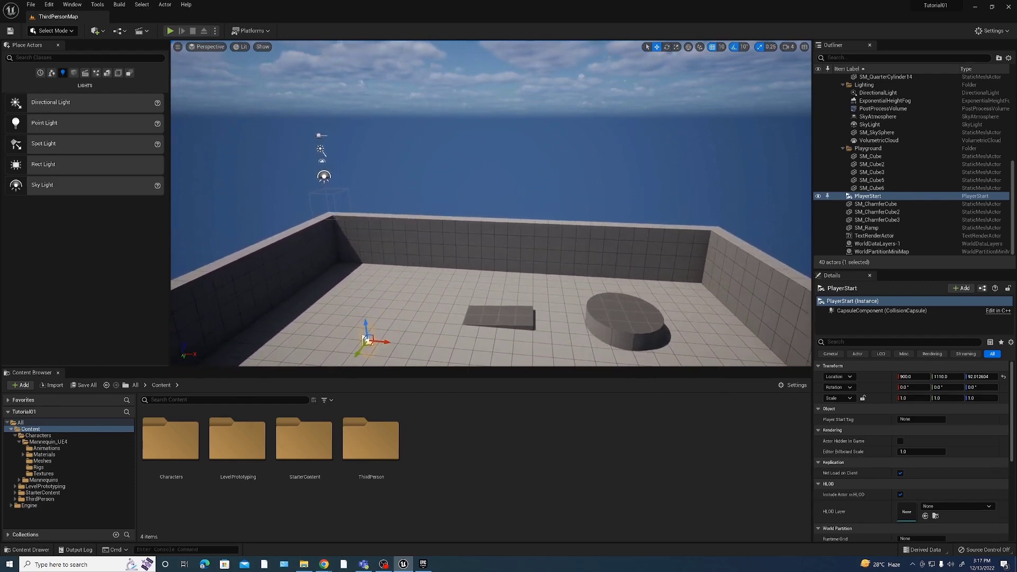
right_click_drag(336, 363, 337, 364)
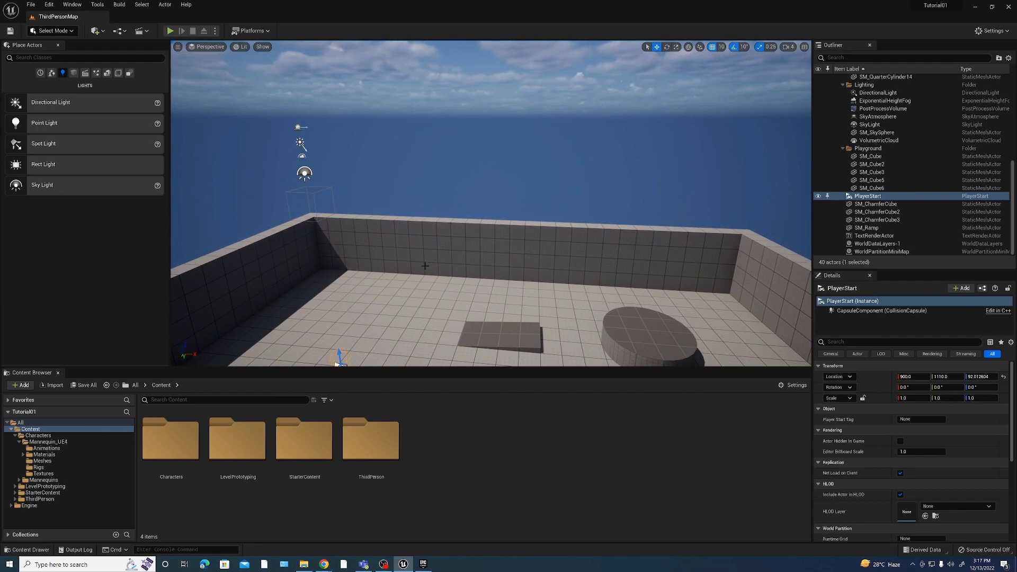
right_click_drag(337, 364, 336, 363)
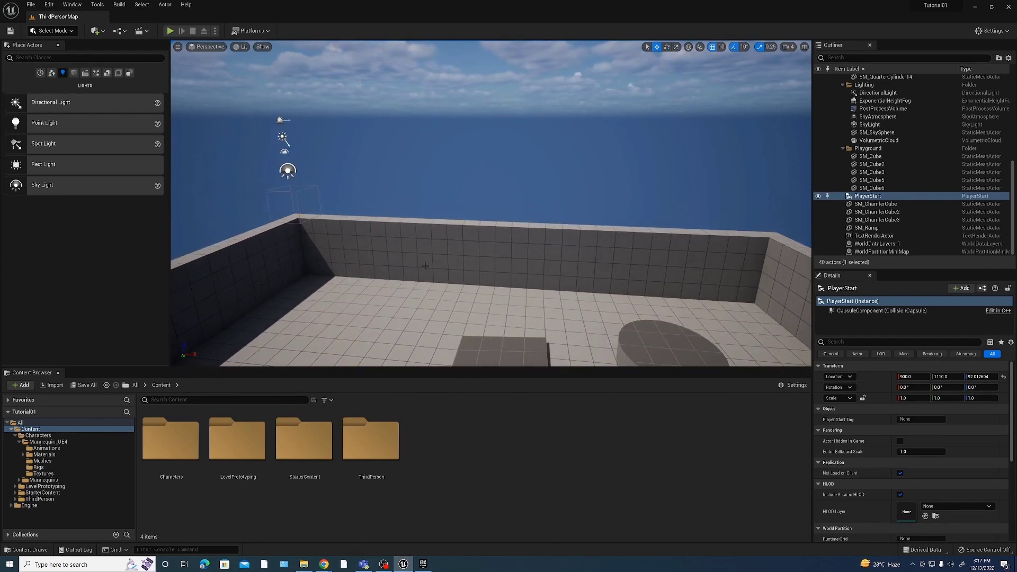
right_click_drag(339, 353, 339, 353)
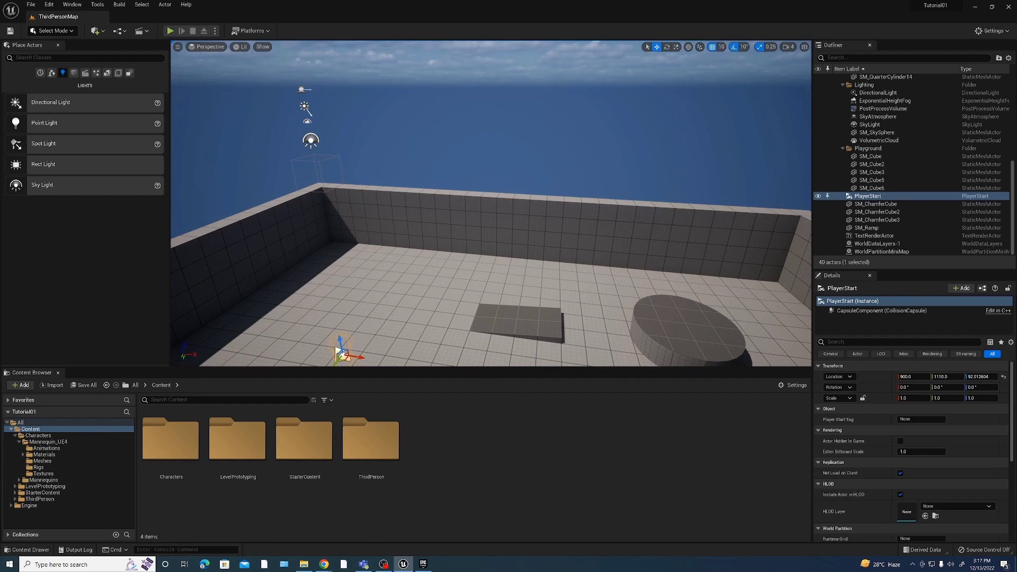
Check and dismiss the floor's right-click menu, then fly to a raised view revealing the blue cubes
right_click(473, 268)
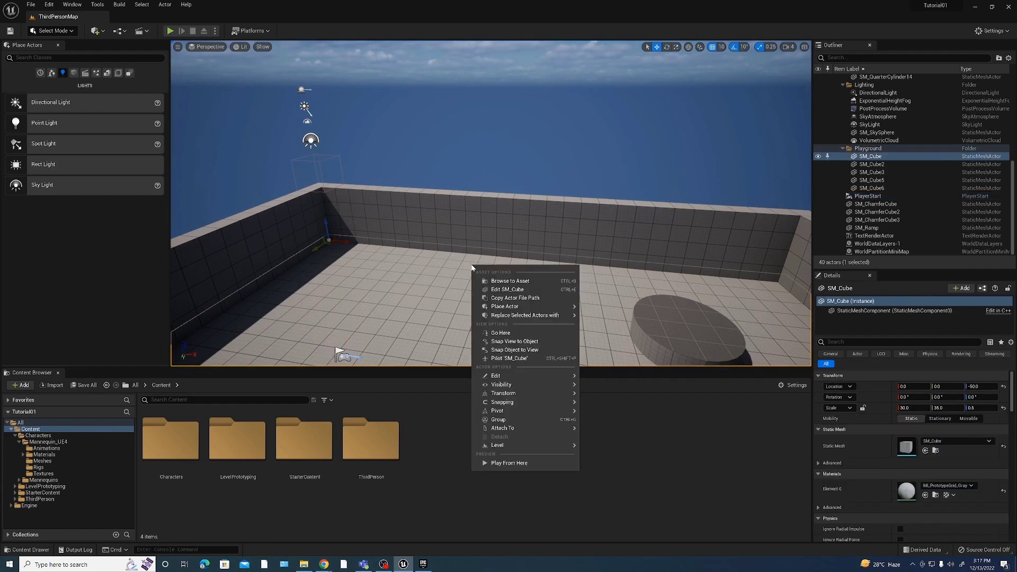
left_click(429, 267)
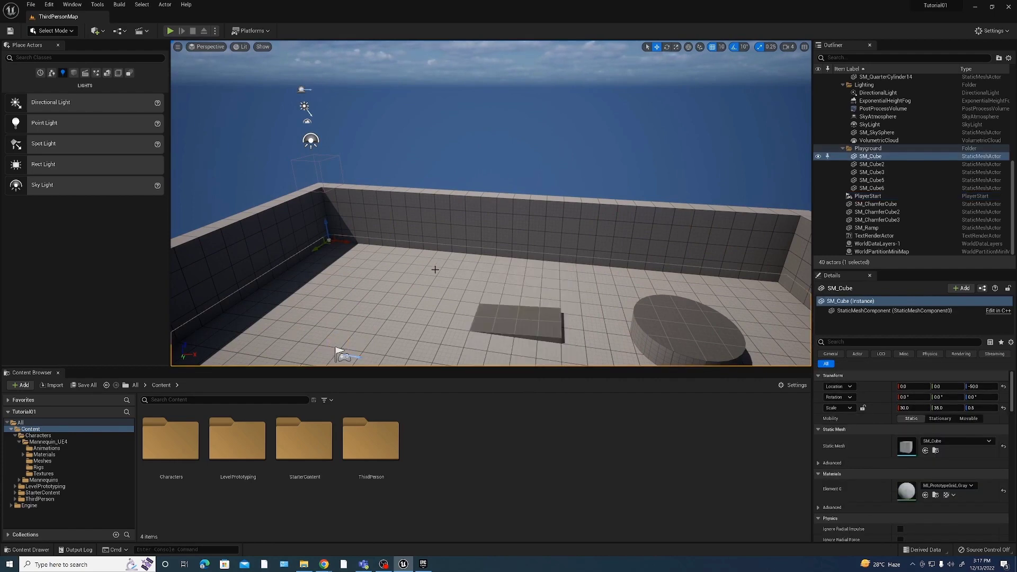
right_click_drag(429, 267, 429, 266)
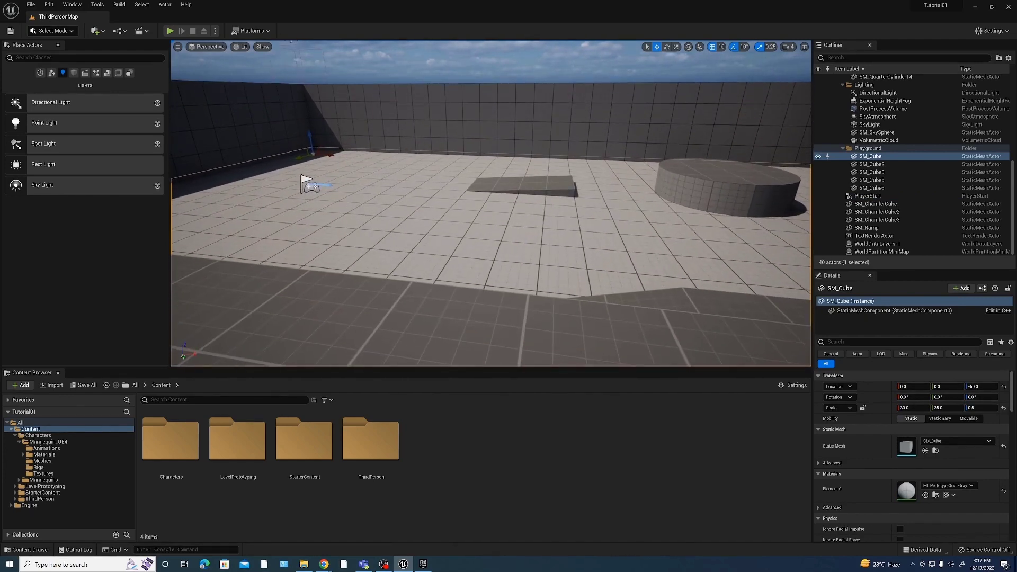
right_click_drag(428, 266, 429, 266)
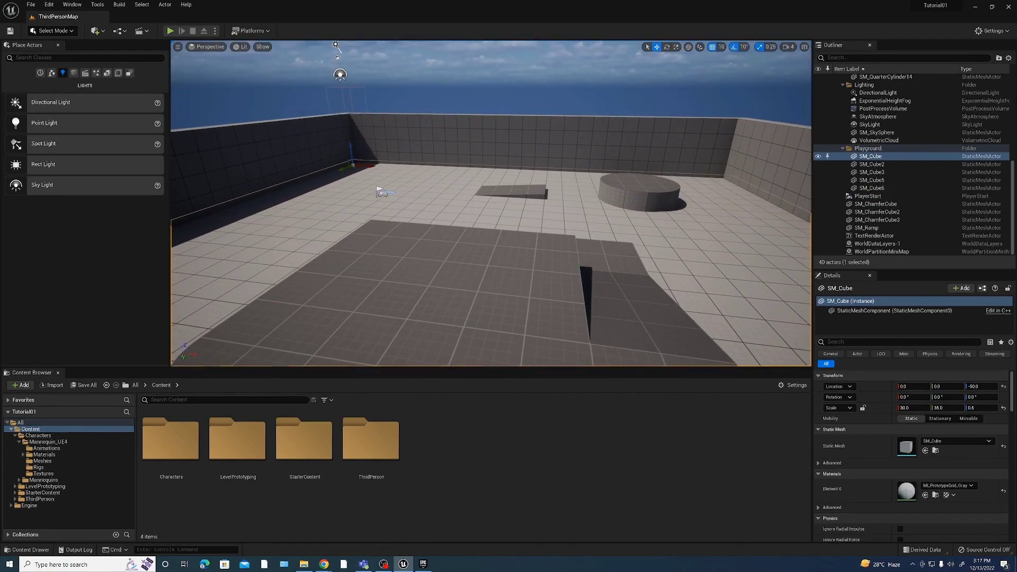
right_click_drag(429, 267, 428, 267)
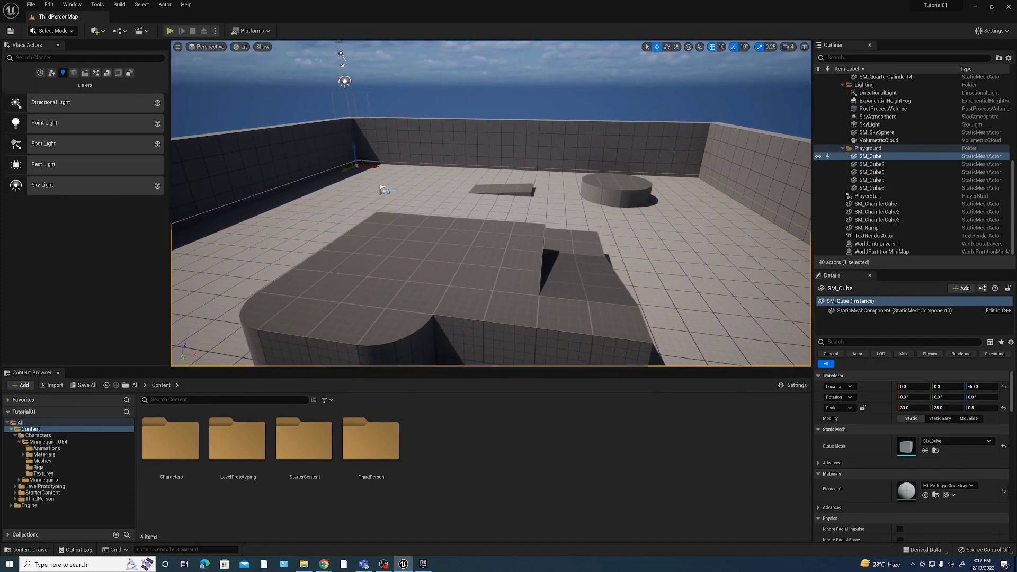
right_click_drag(428, 266, 429, 267)
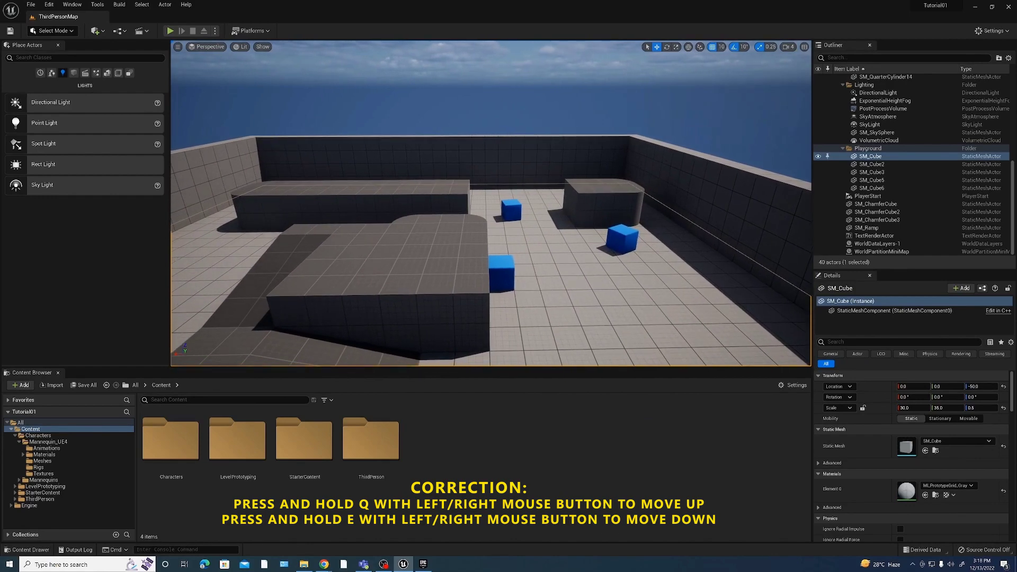
Fly over the platforms, select the blue cube SM_ChamferCube3, focus it with F and zoom out
right_click_drag(412, 269, 357, 276)
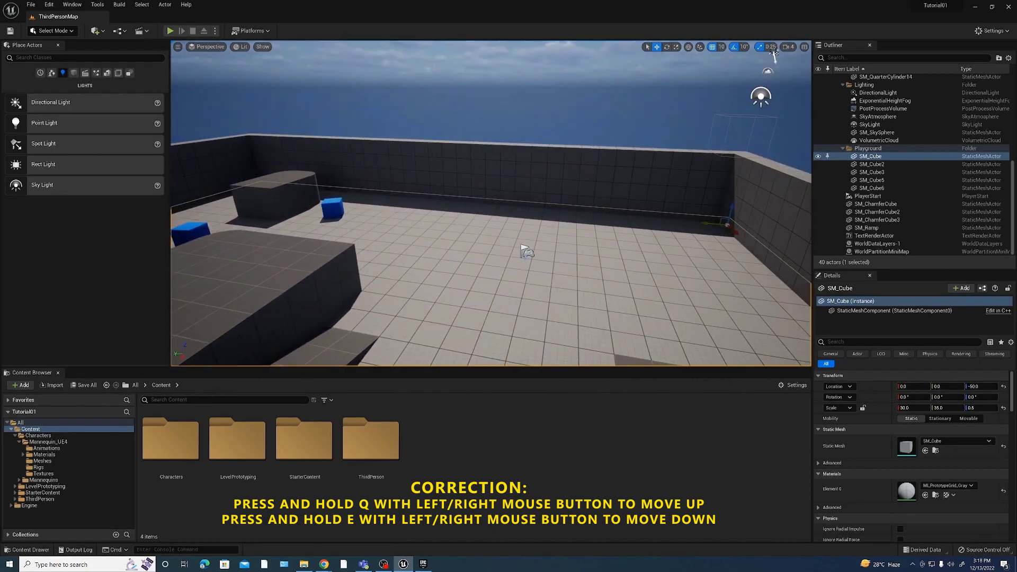
right_click_drag(531, 259, 532, 260)
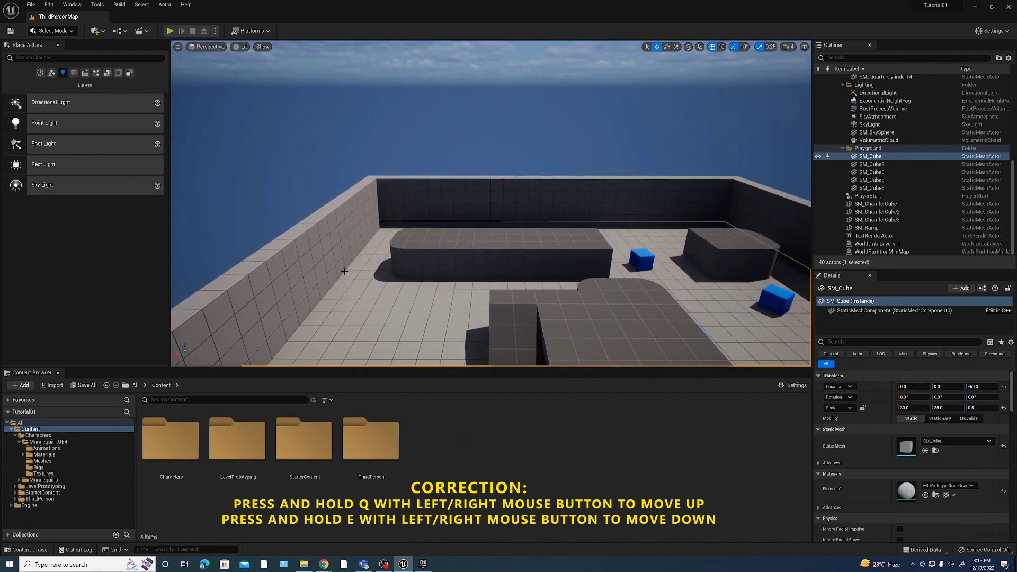
right_click_drag(328, 285, 328, 285)
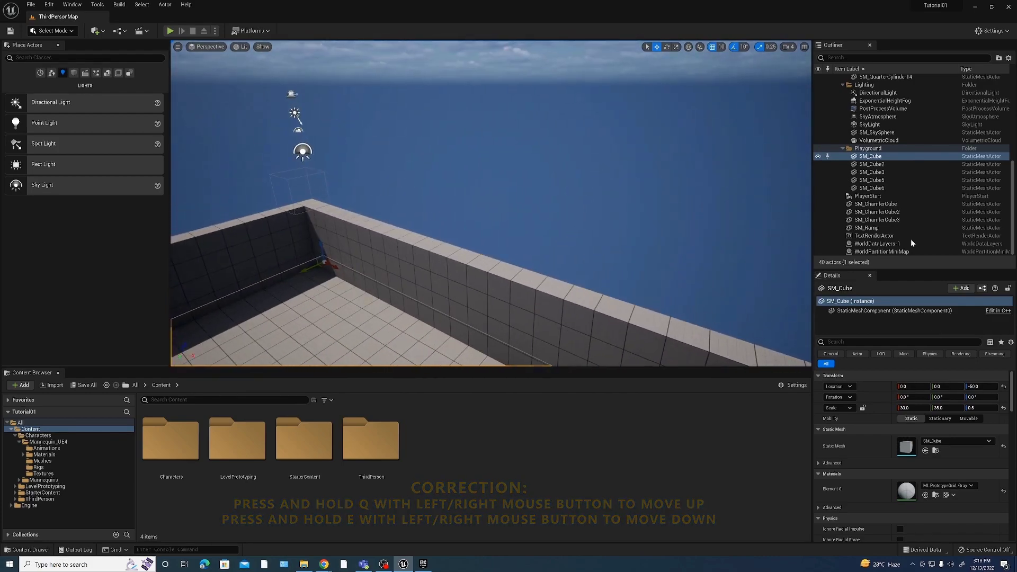
right_click_drag(406, 190, 405, 190)
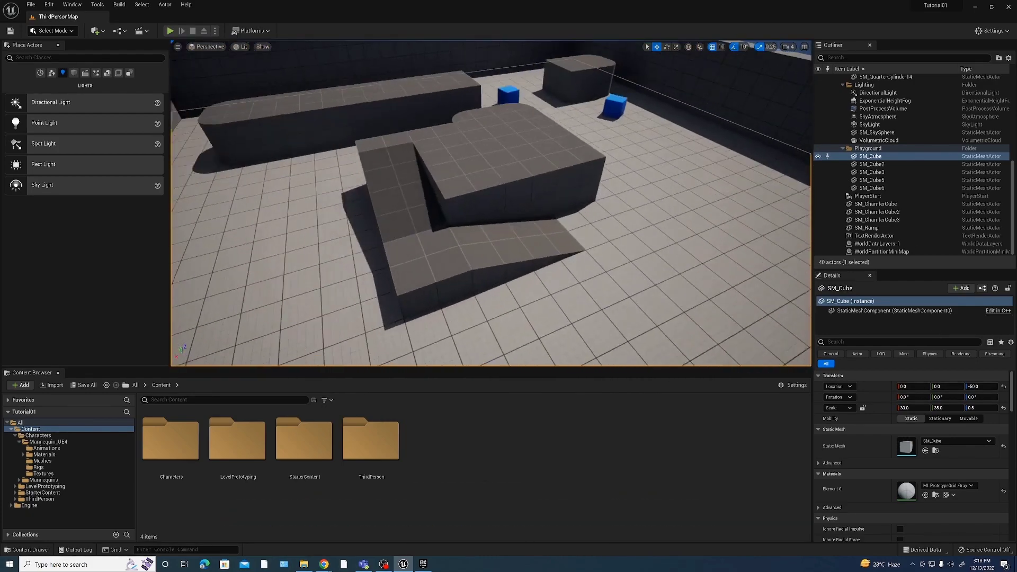
right_click_drag(528, 226, 515, 230)
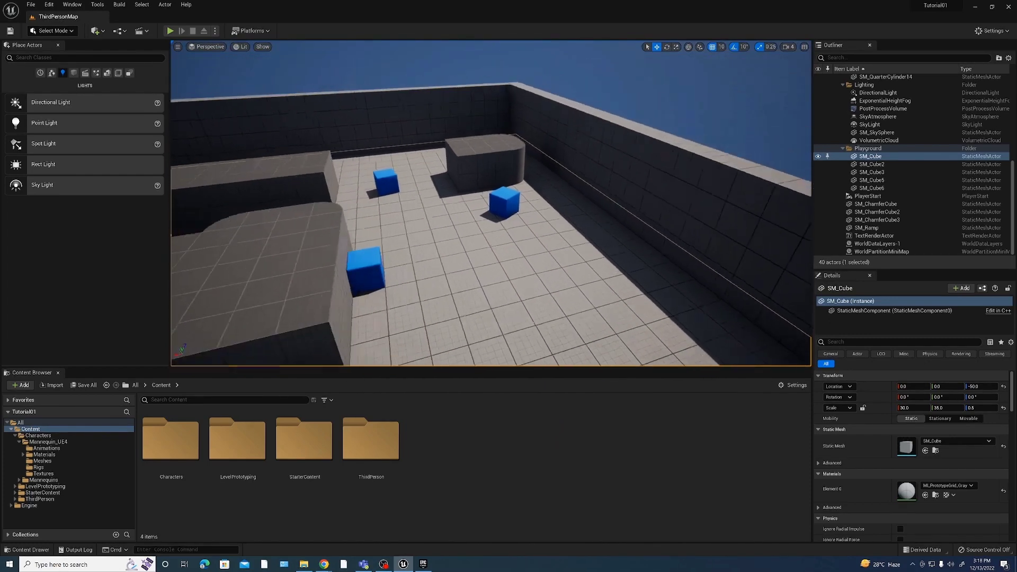
left_click(501, 202)
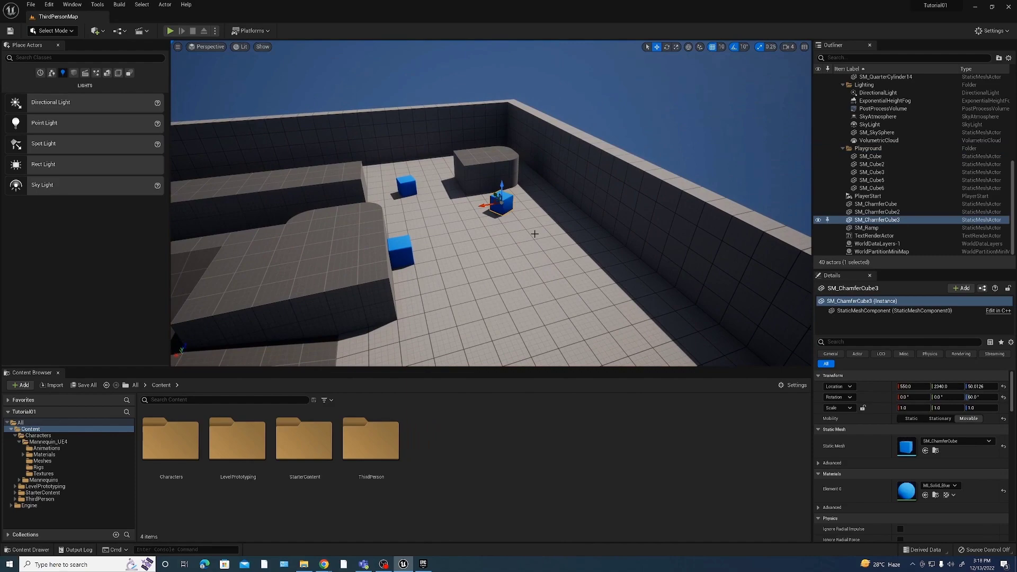
key("f")
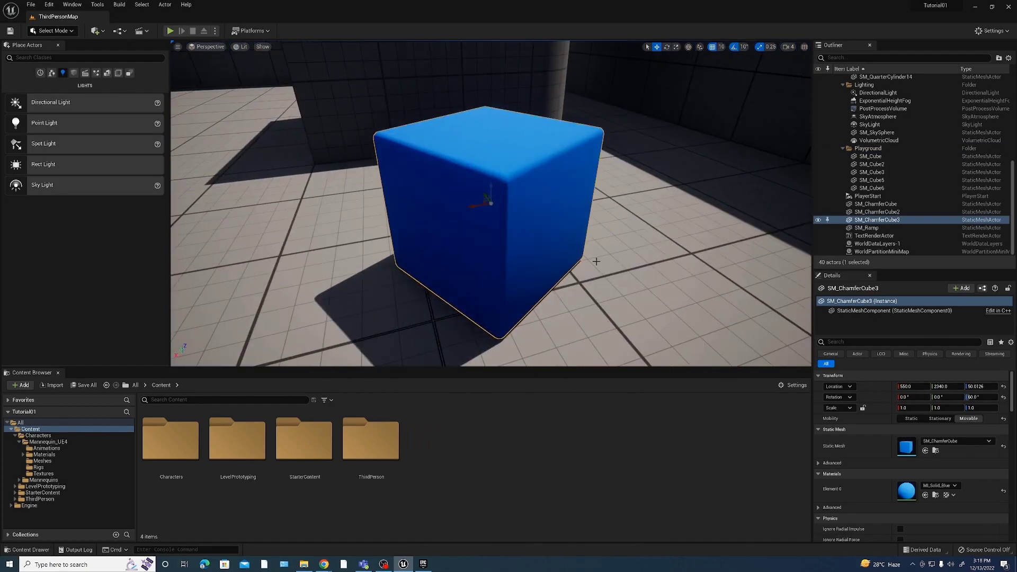
scroll(596, 261, "down", 3)
scroll(596, 262, "down", 5)
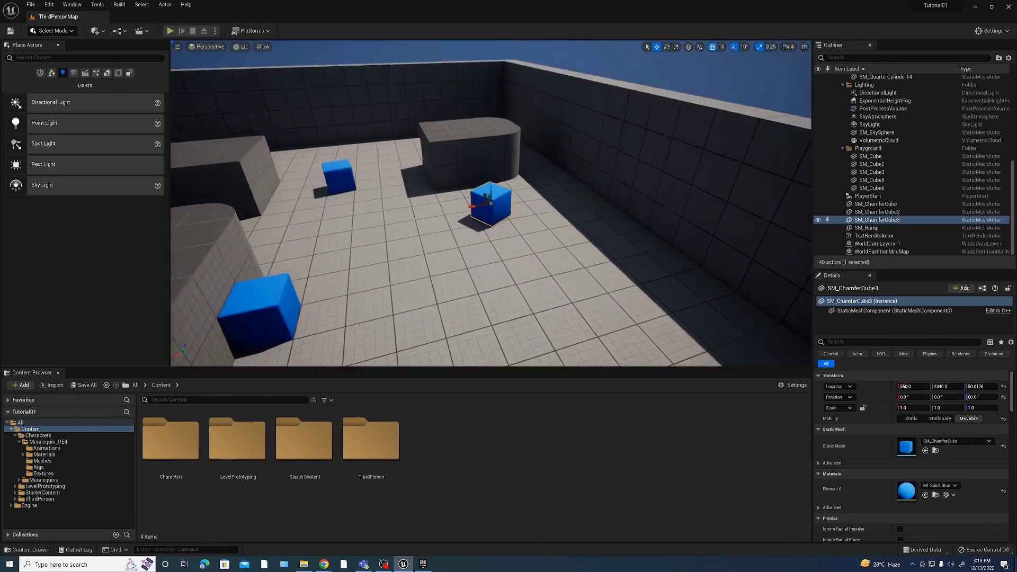
Focus SM_ChamferCube2 with F, zoom out, fly low across the arena, and select SM_ChamferCube
scroll(596, 261, "down", 3)
left_click(382, 184)
key("f")
scroll(543, 194, "down", 4)
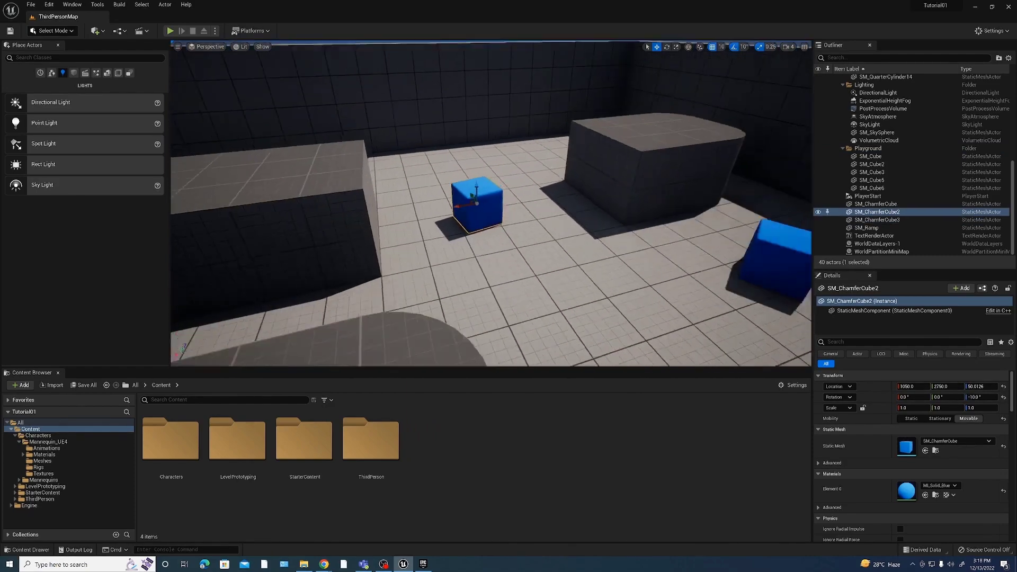
scroll(543, 194, "down", 3)
right_click_drag(543, 194, 543, 175)
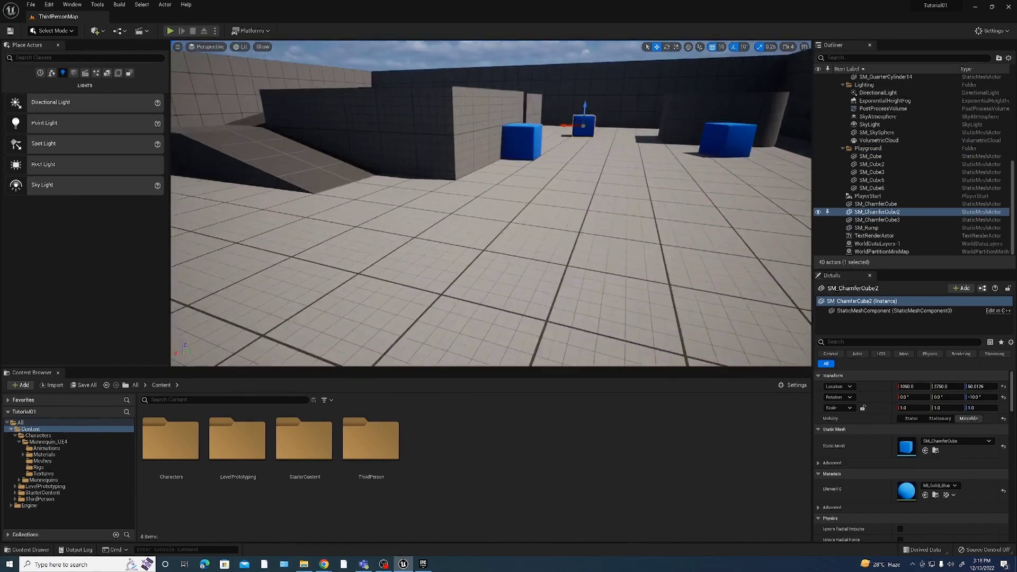
right_click_drag(525, 229, 526, 229)
left_click(526, 229)
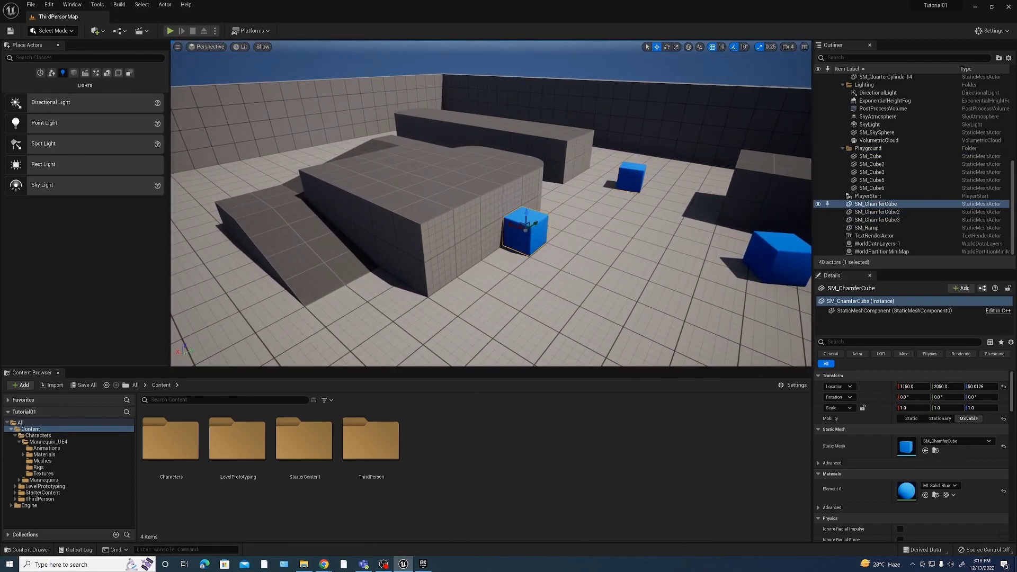
Slide the blue chamfer cube along the floor and turn it to 30, then -30 degrees around Z
left_click_drag(510, 223, 550, 235)
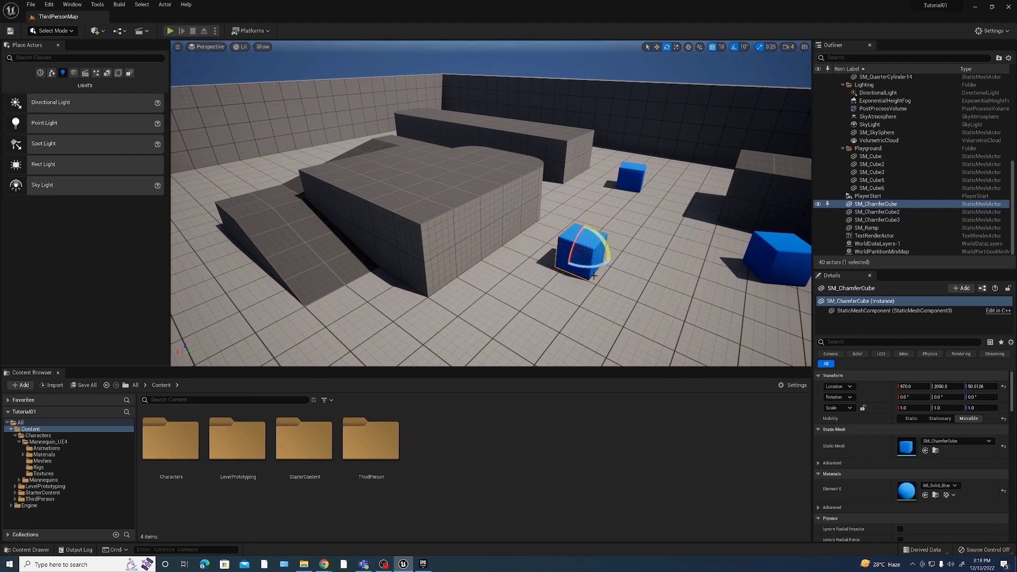
left_click_drag(551, 240, 560, 236)
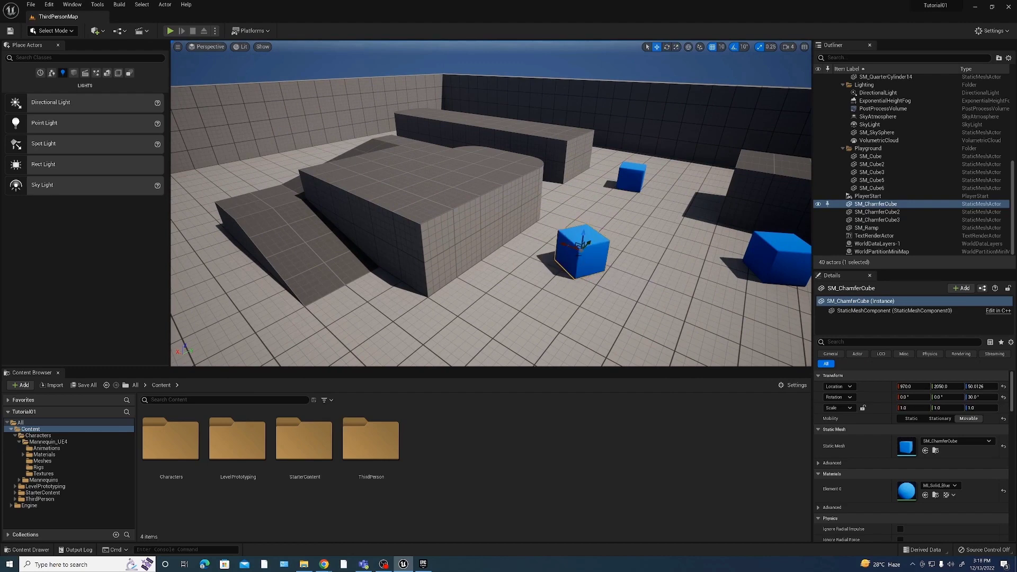
key("e")
left_click_drag(581, 267, 607, 261)
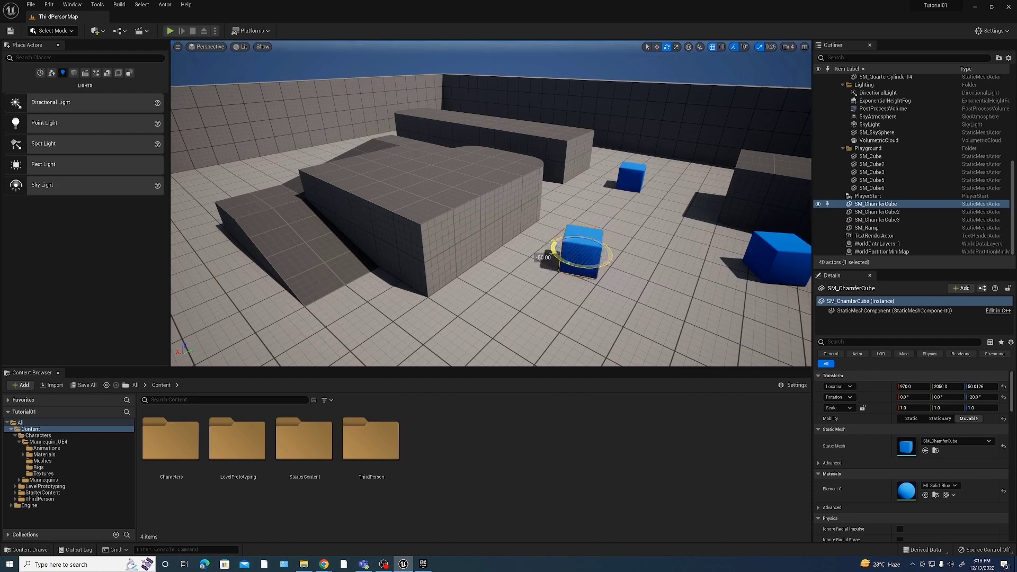
Move the chamfer cube toward the camera to Y 1830 and shrink it to 0.75 scale
key("q")
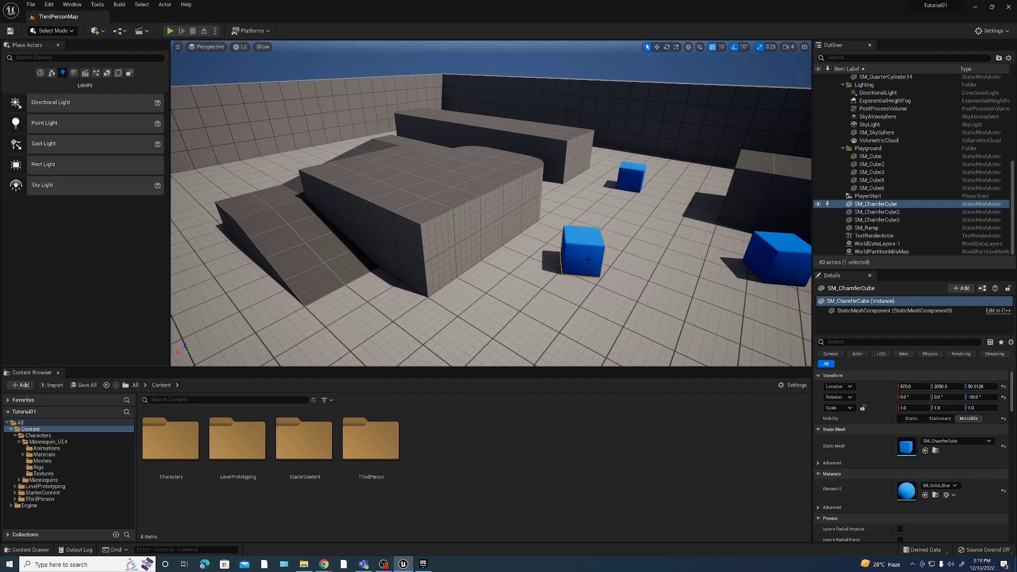
mouse_move(592, 251)
left_mouse_down()
mouse_move(555, 260)
mouse_move(570, 253)
left_mouse_up()
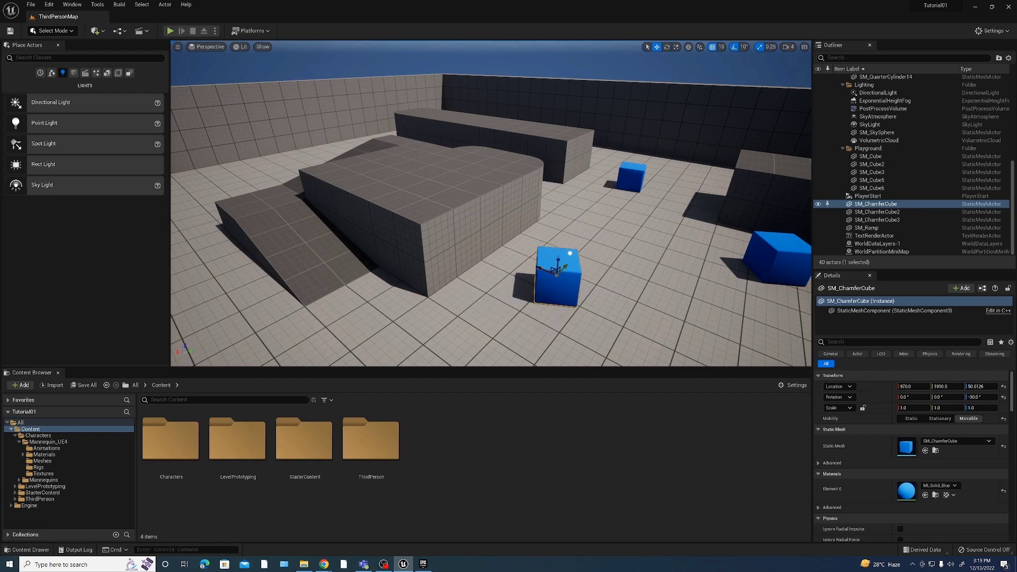
mouse_move(557, 269)
left_mouse_down()
mouse_move(548, 271)
mouse_move(567, 272)
left_mouse_up()
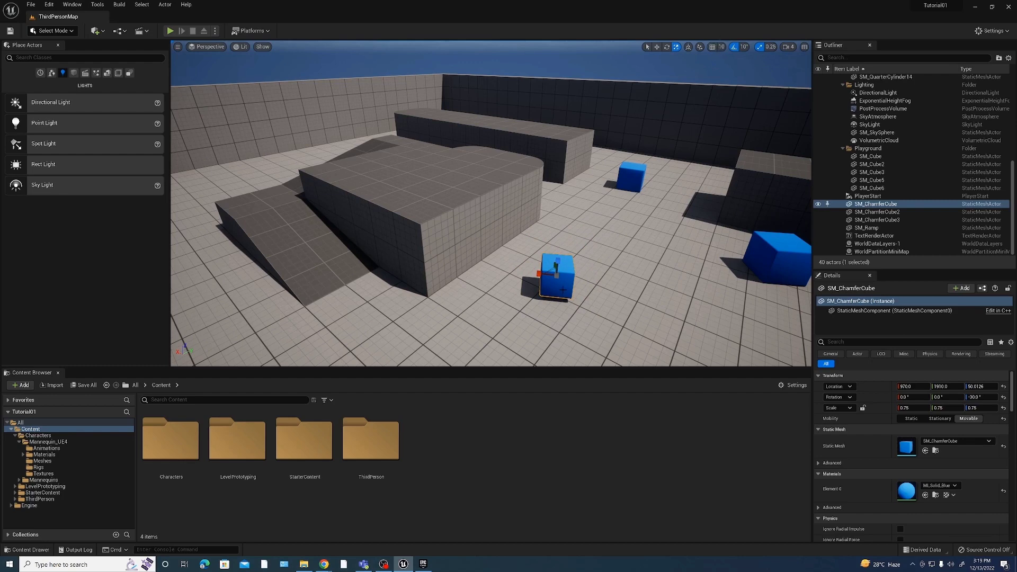
Move the cube to a new floor spot and rotate it nearly straight on Z
left_click_drag(565, 265, 581, 243)
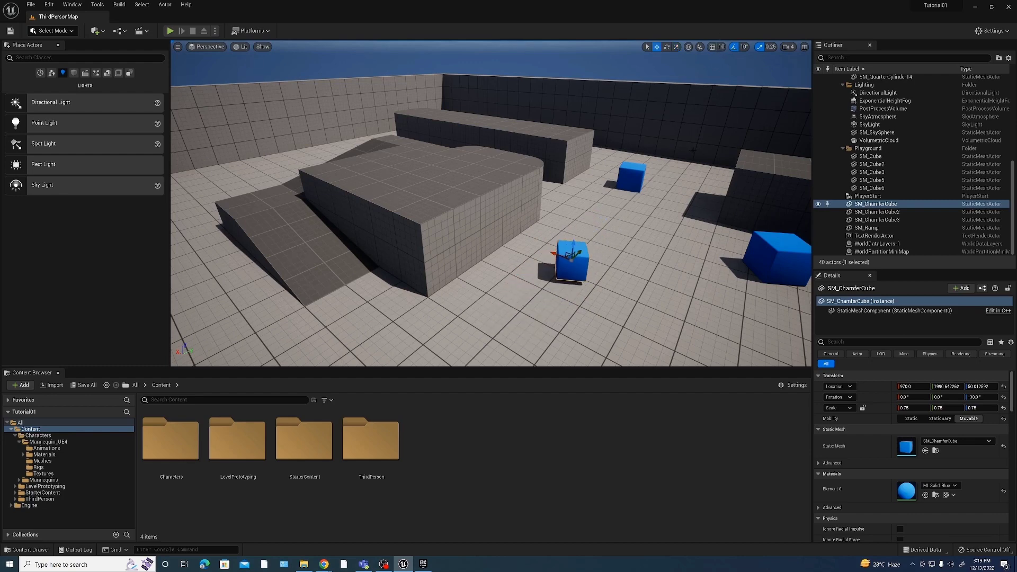
key("e")
left_click_drag(586, 276, 597, 280)
Scale the cube up to about 1.1, toggling scale snapping off and back on
left_click(760, 47)
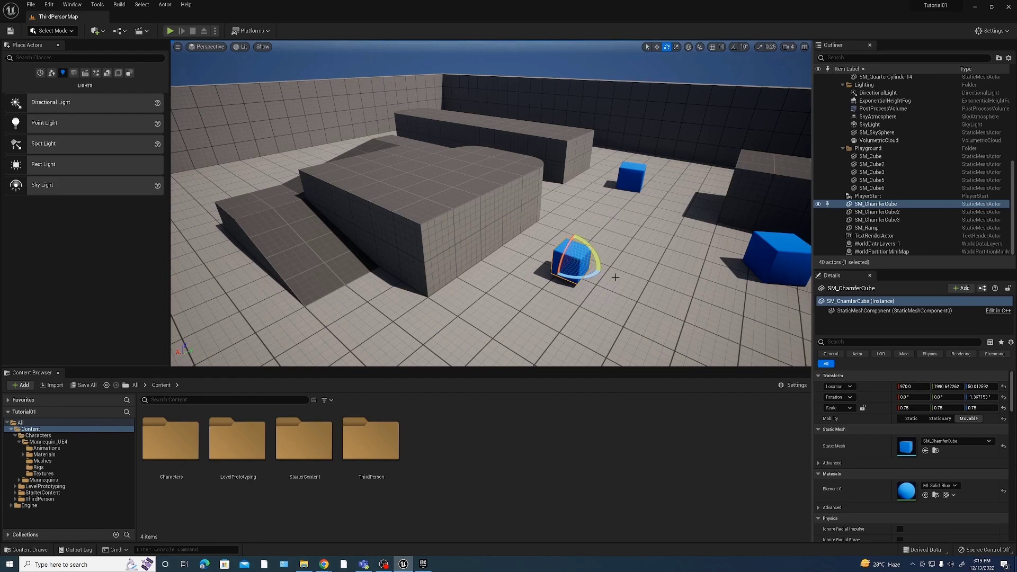
key("r")
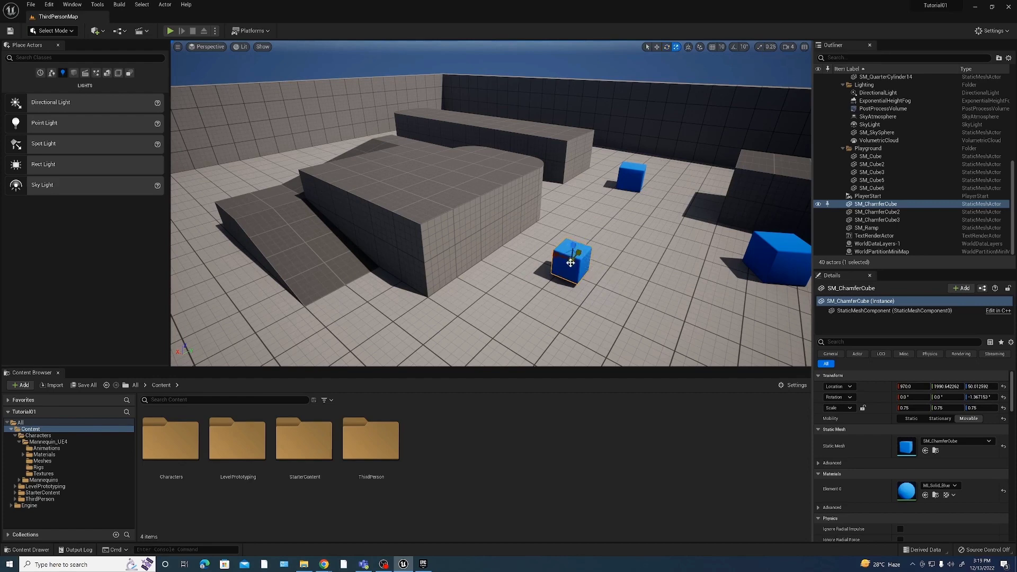
left_click_drag(572, 266, 580, 260)
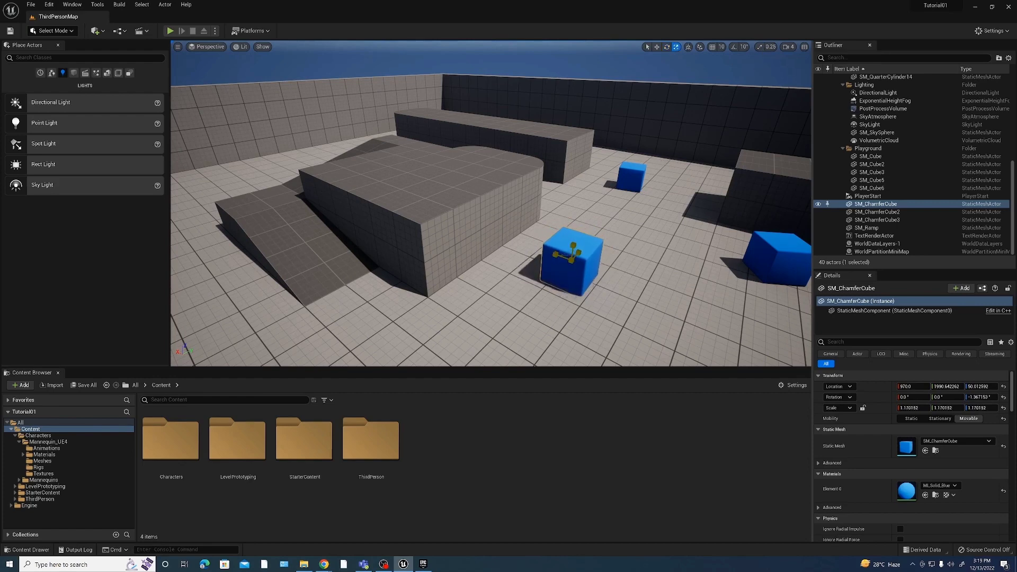
left_click(760, 47)
left_click_drag(573, 265, 578, 260)
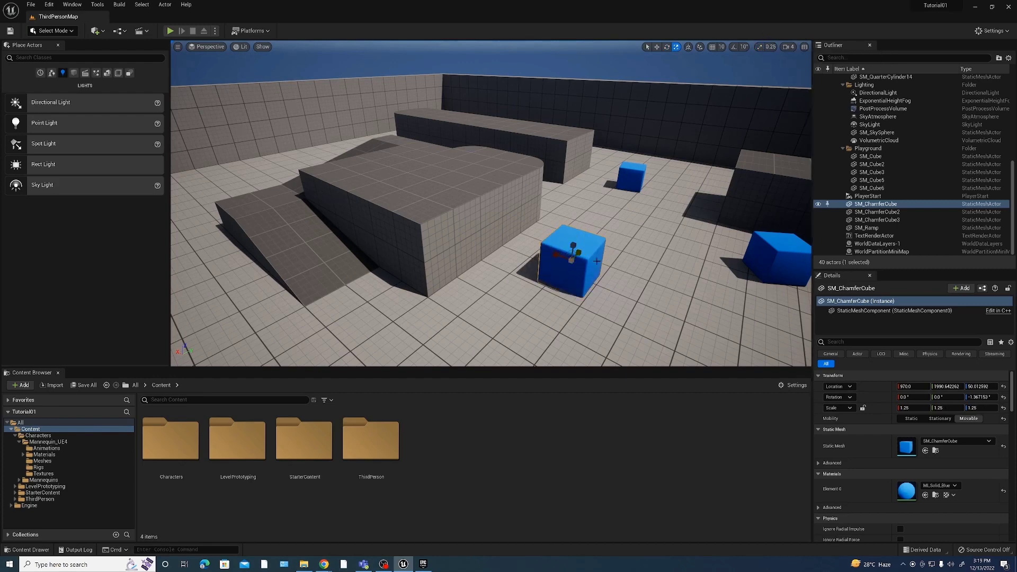
left_click_drag(571, 262, 567, 266)
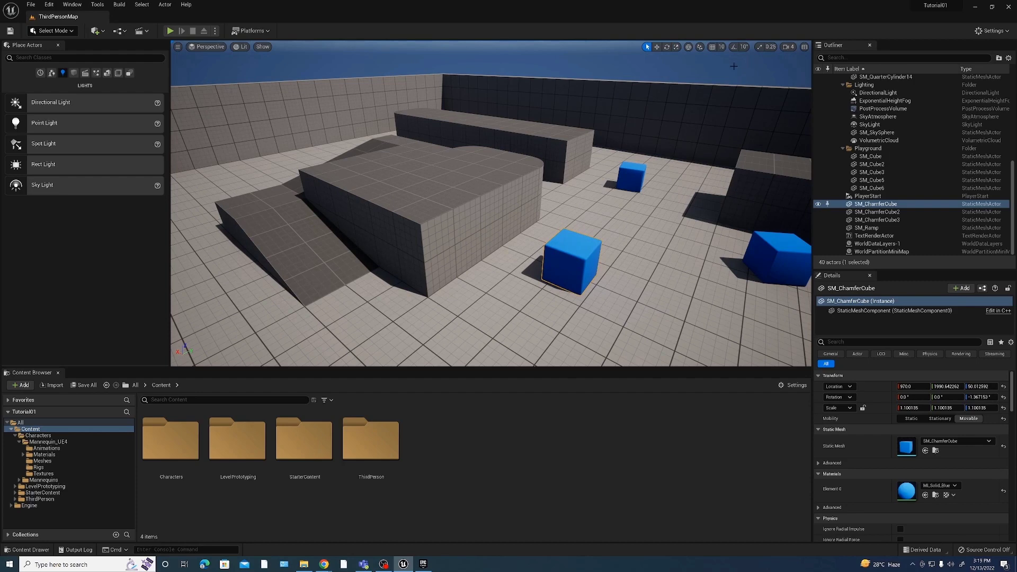
Cycle through the move, rotate and scale tools, ending on move
left_click(657, 48)
key("e")
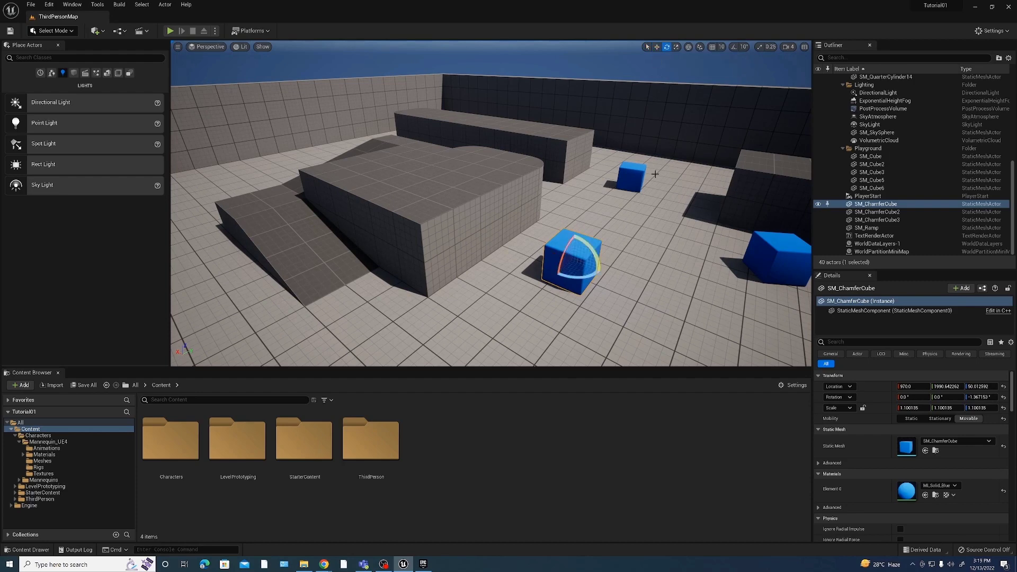
left_click(676, 47)
left_click(665, 50)
key("w")
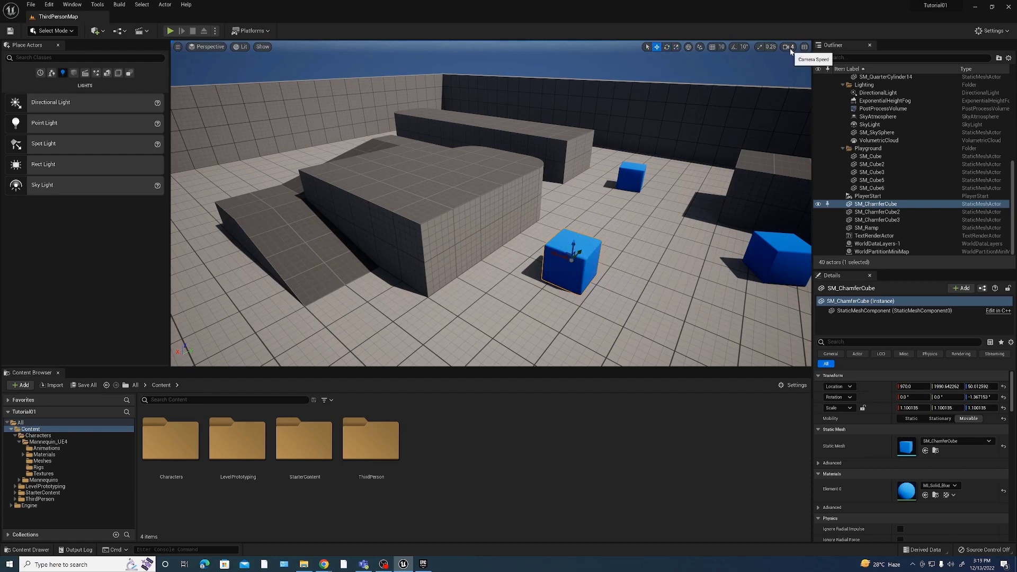
right_click_drag(557, 242, 557, 243)
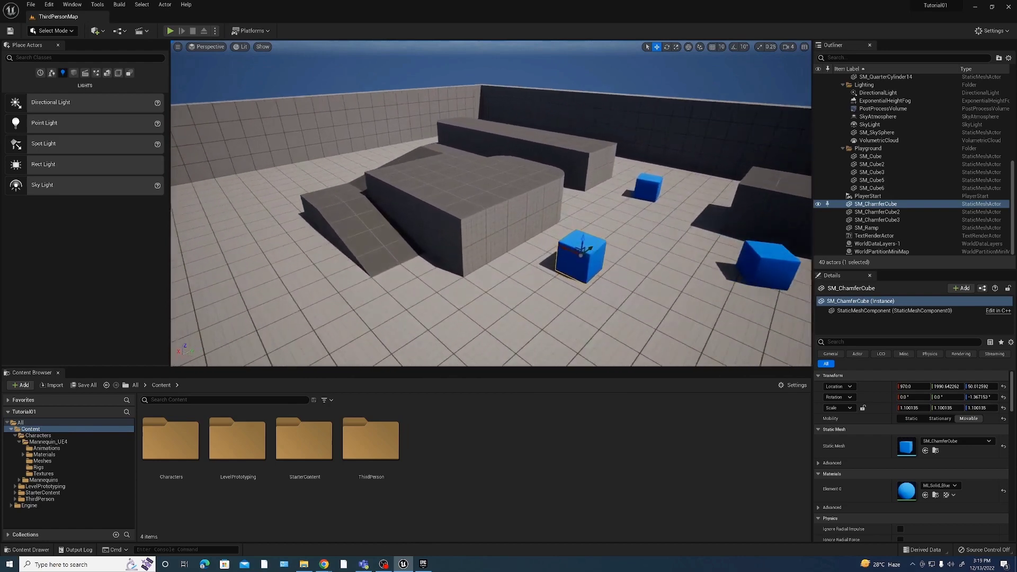
left_click(788, 46)
left_click_drag(814, 64, 768, 67)
right_click_drag(557, 242, 557, 243)
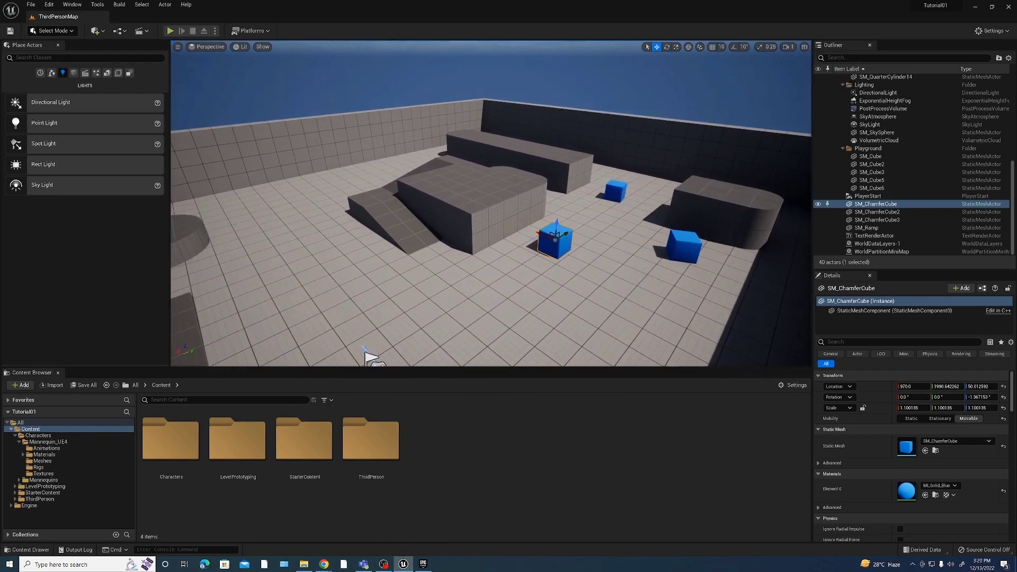
right_click_drag(790, 47, 791, 47)
left_click(789, 47)
left_click_drag(790, 65, 804, 65)
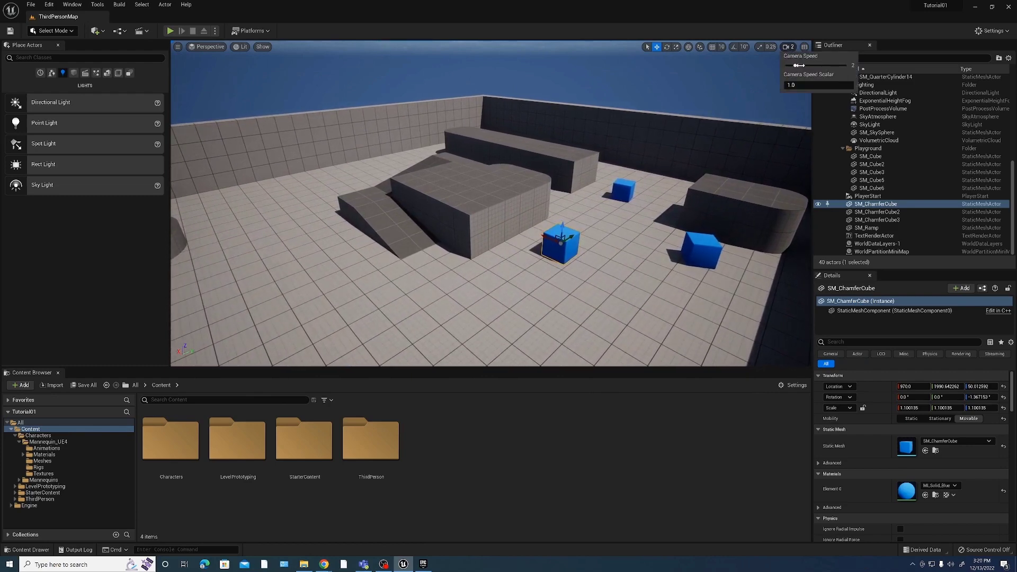
right_click_drag(557, 242, 557, 242)
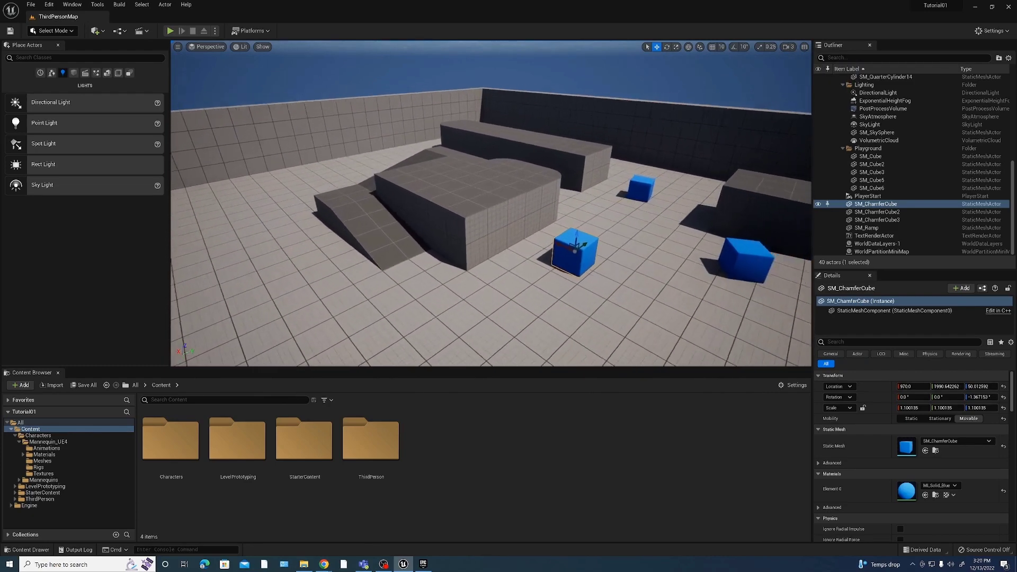
left_click(790, 47)
left_click_drag(805, 65, 845, 65)
right_click_drag(781, 171, 780, 172)
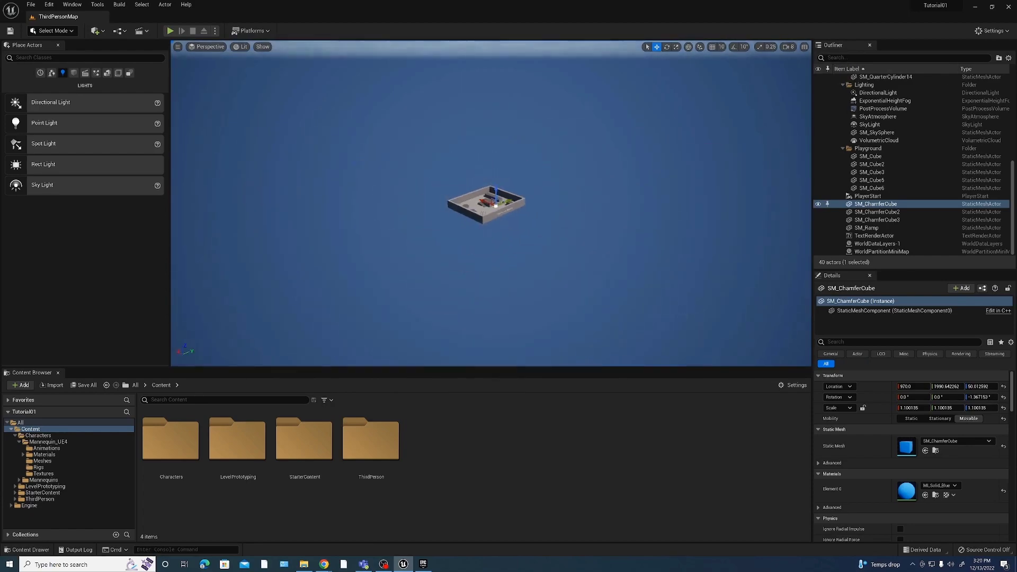
right_click_drag(630, 168, 630, 168)
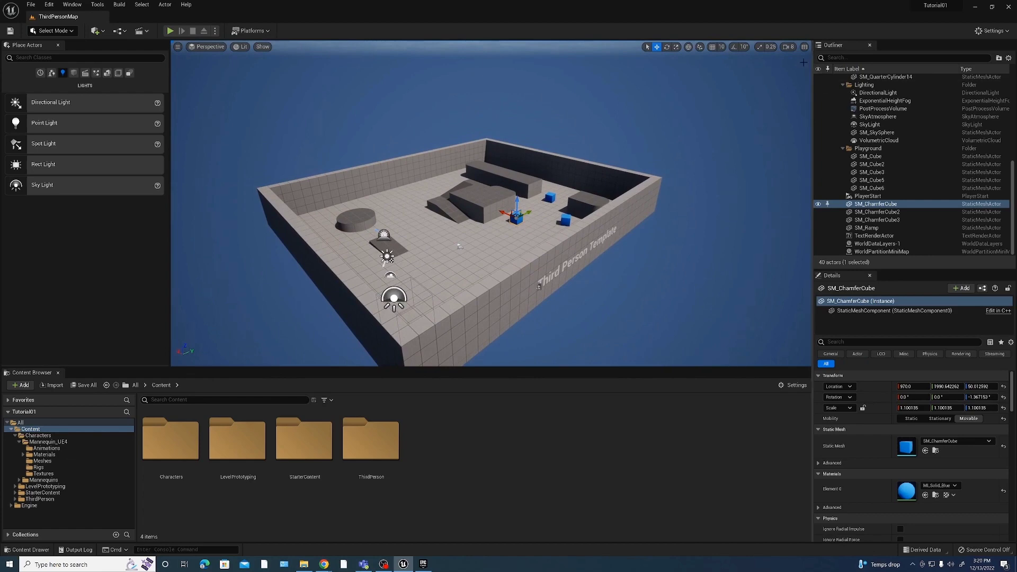
left_click(791, 47)
left_click_drag(845, 65, 811, 67)
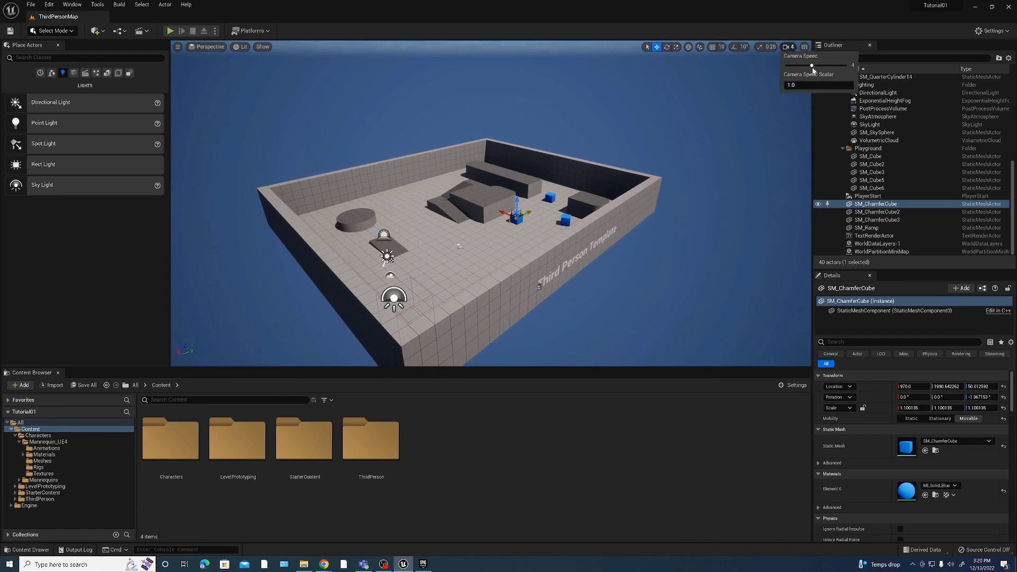
right_click_drag(630, 212, 630, 212)
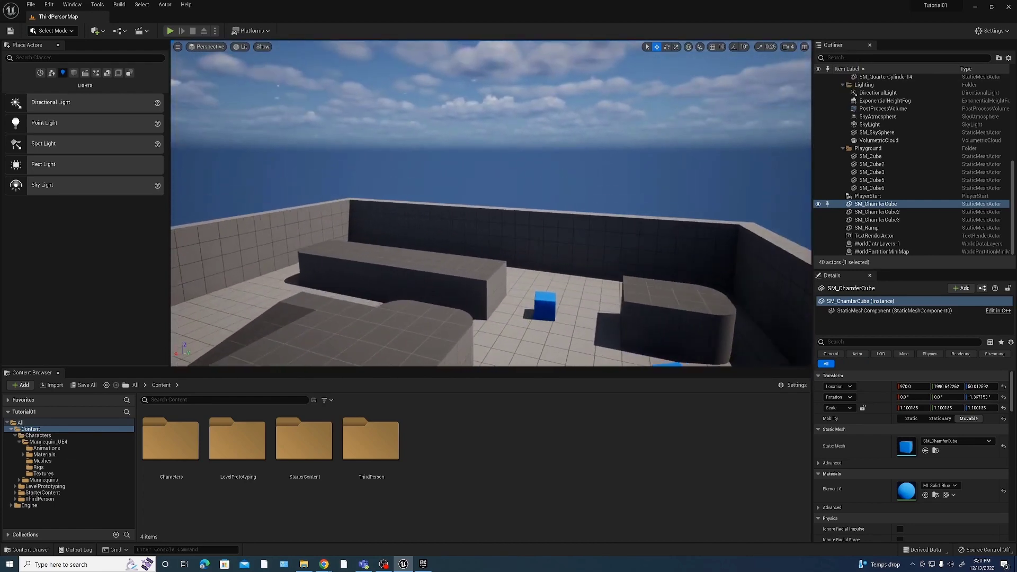
right_click_drag(699, 116, 699, 116)
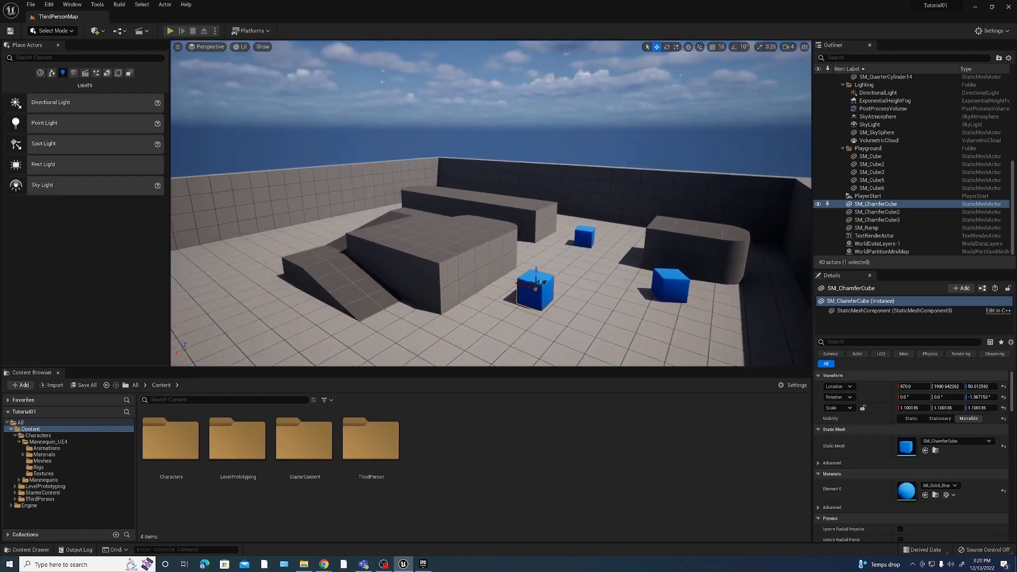
left_click(805, 47)
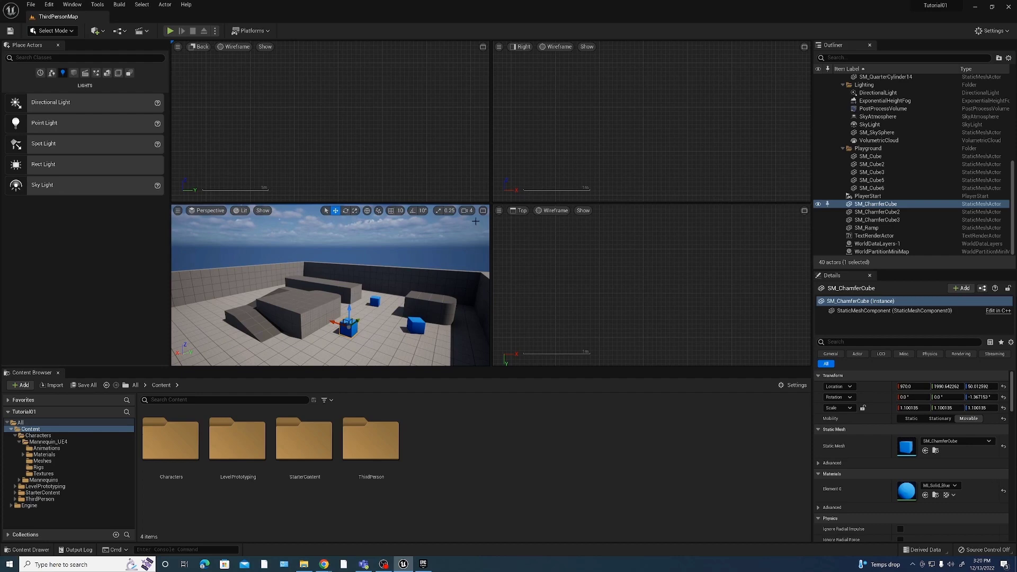
left_click(483, 47)
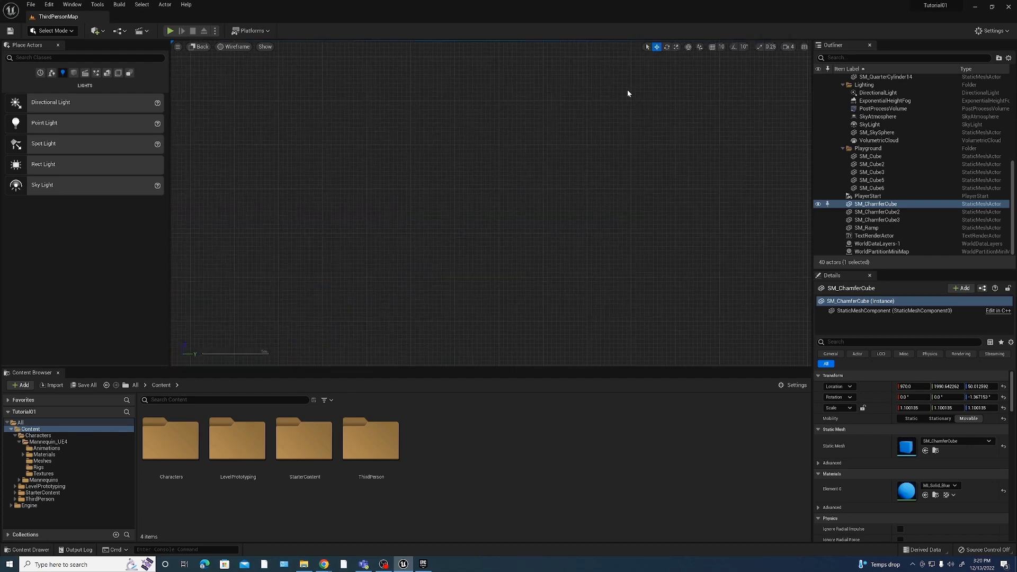
left_click(804, 46)
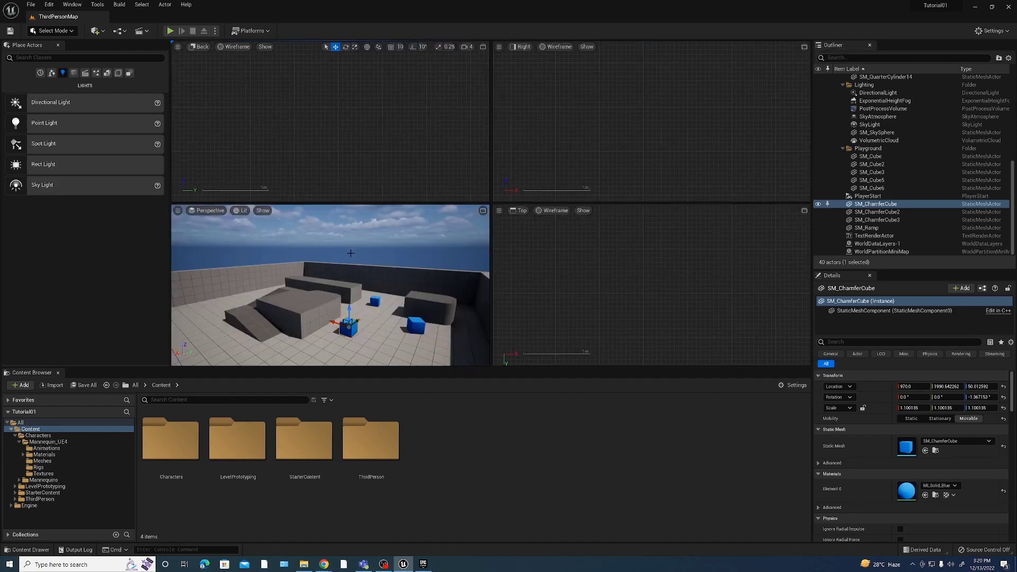
left_click(482, 211)
mouse_move(444, 315)
right_mouse_down()
mouse_move(403, 255)
mouse_move(477, 223)
mouse_move(413, 238)
right_mouse_up()
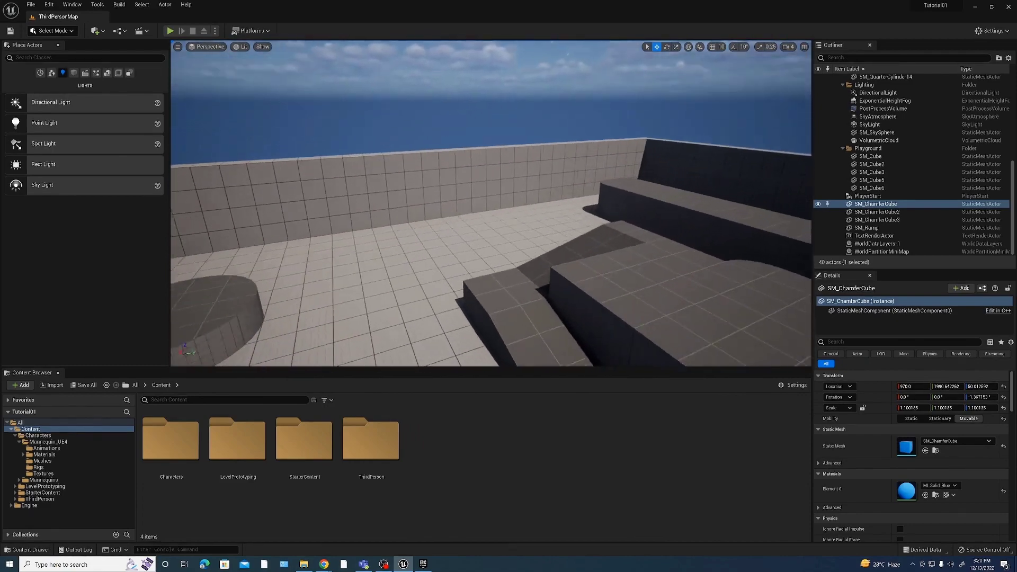
Check the Cinematics and Play options dropdowns, then show the Perspective view-type list
right_click_drag(413, 239, 411, 292)
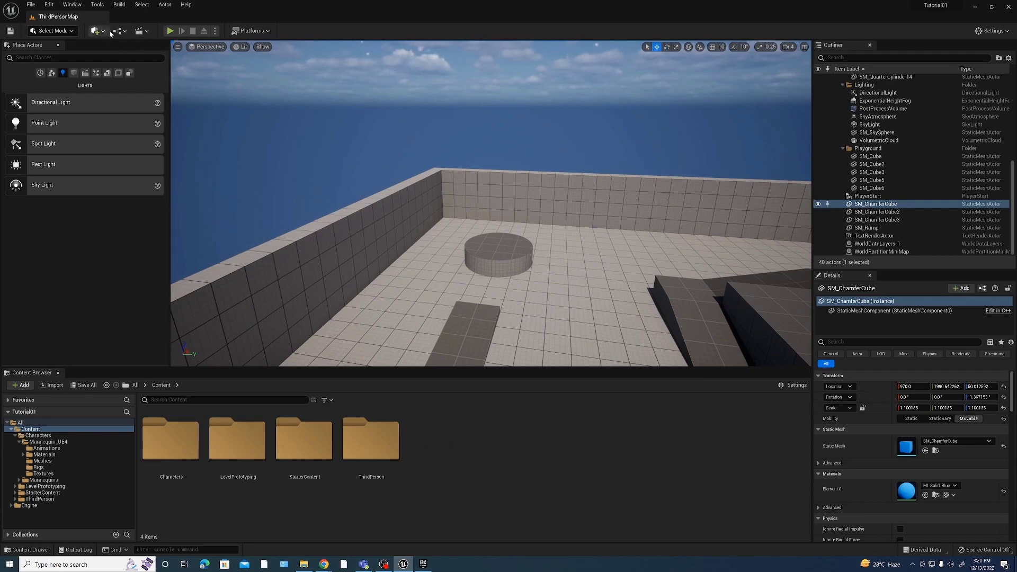
left_click(142, 31)
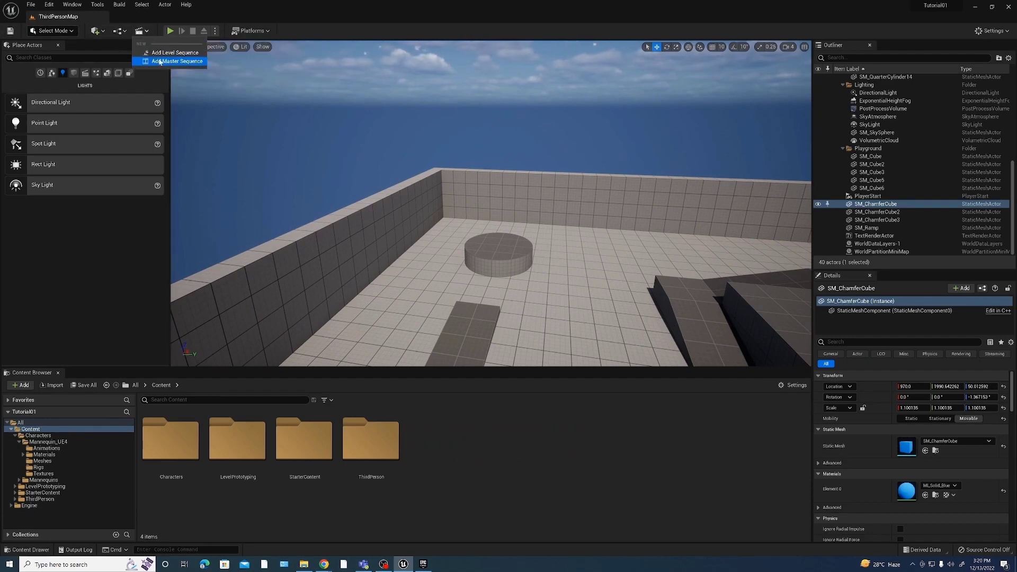
left_click(149, 32)
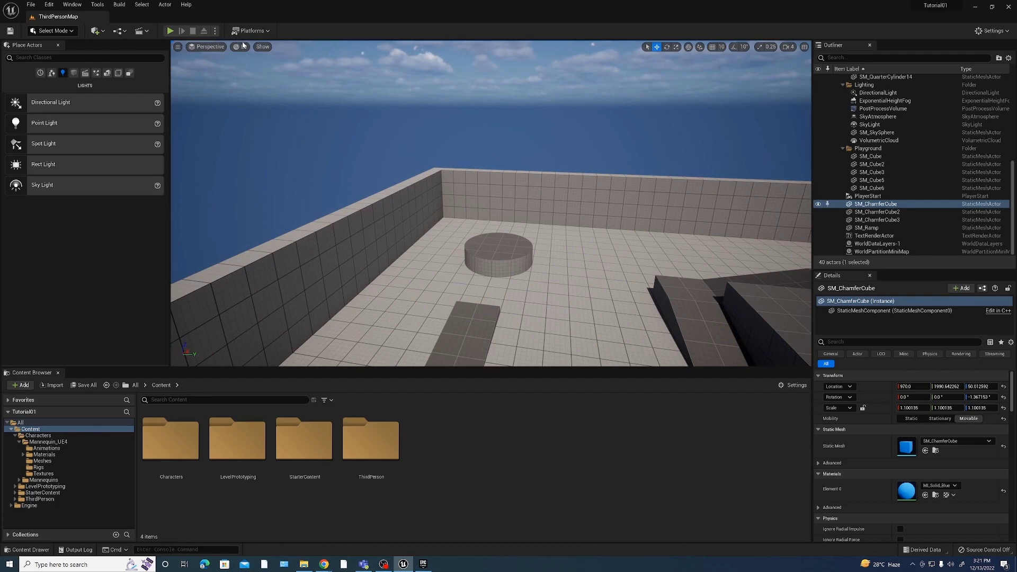
left_click(216, 32)
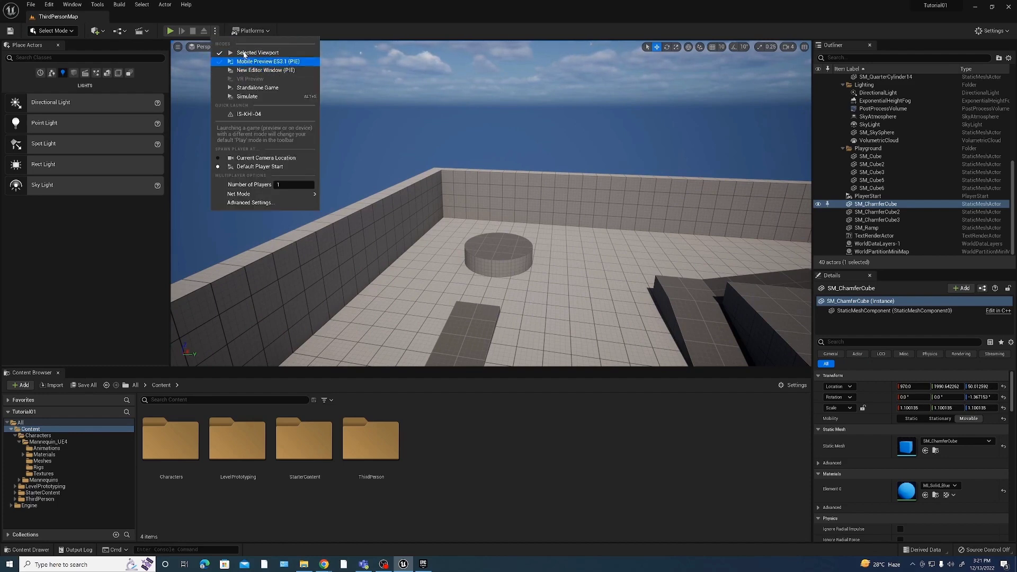
left_click(298, 23)
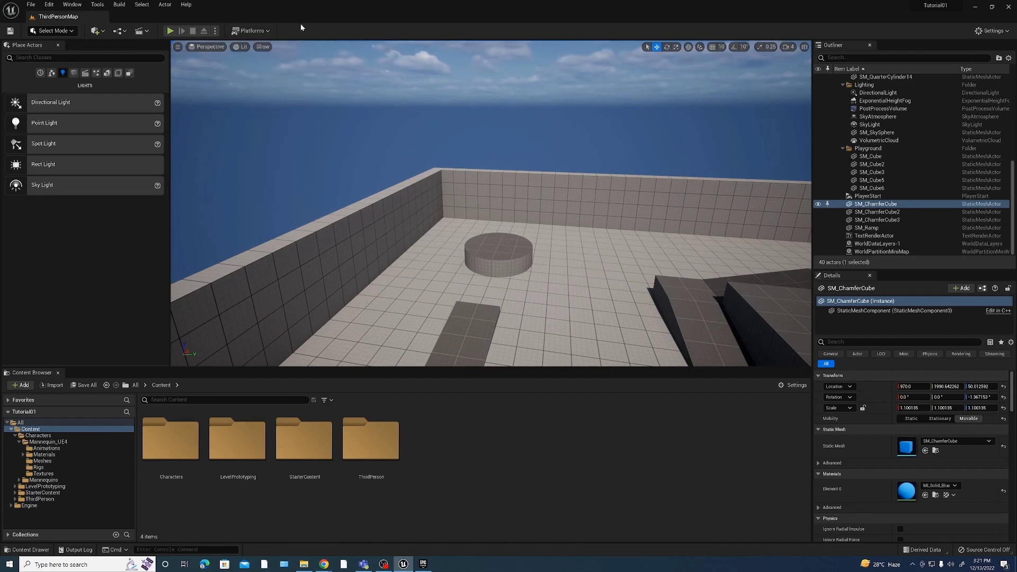
left_click(215, 49)
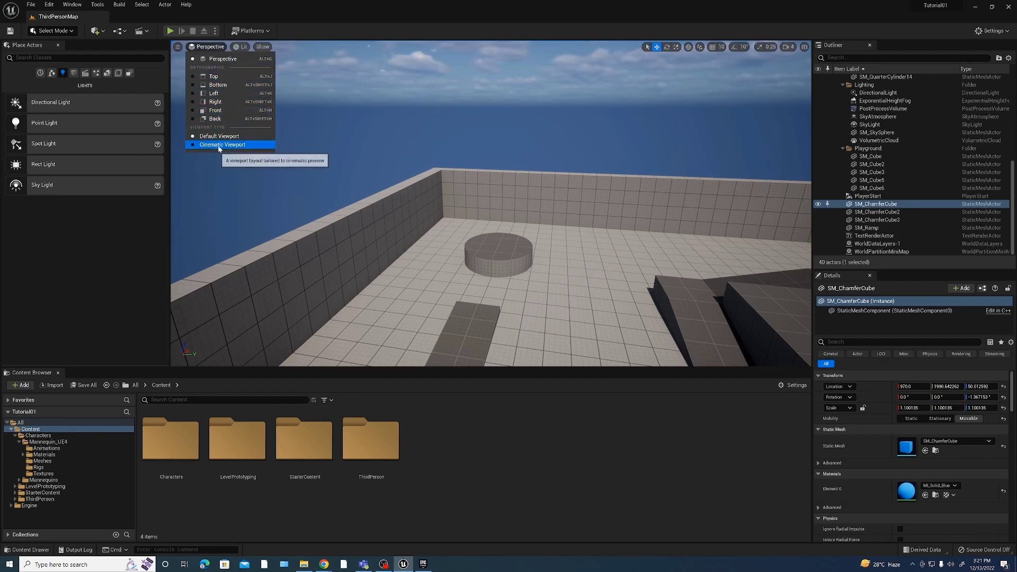
Dismiss the viewport Options menu, frame the selected chamfer cube with F and orbit around it
left_click(179, 46)
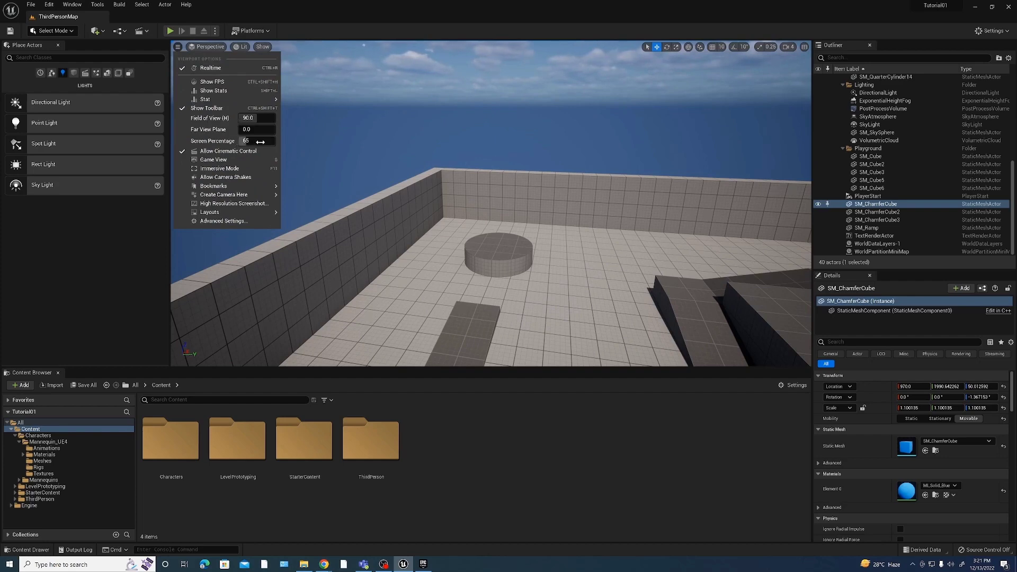
left_click(363, 23)
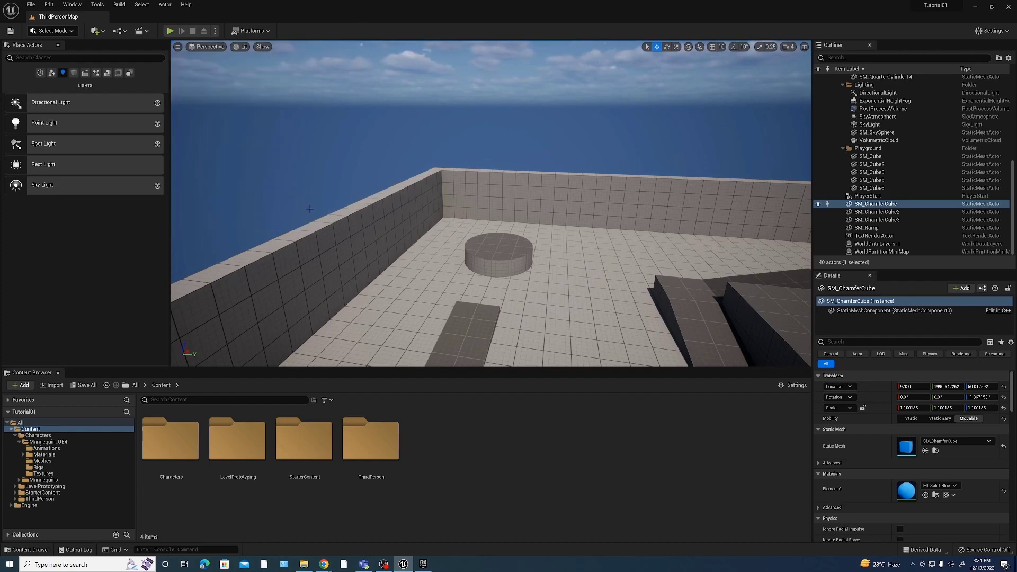
key("f")
right_click_drag(717, 302, 749, 324)
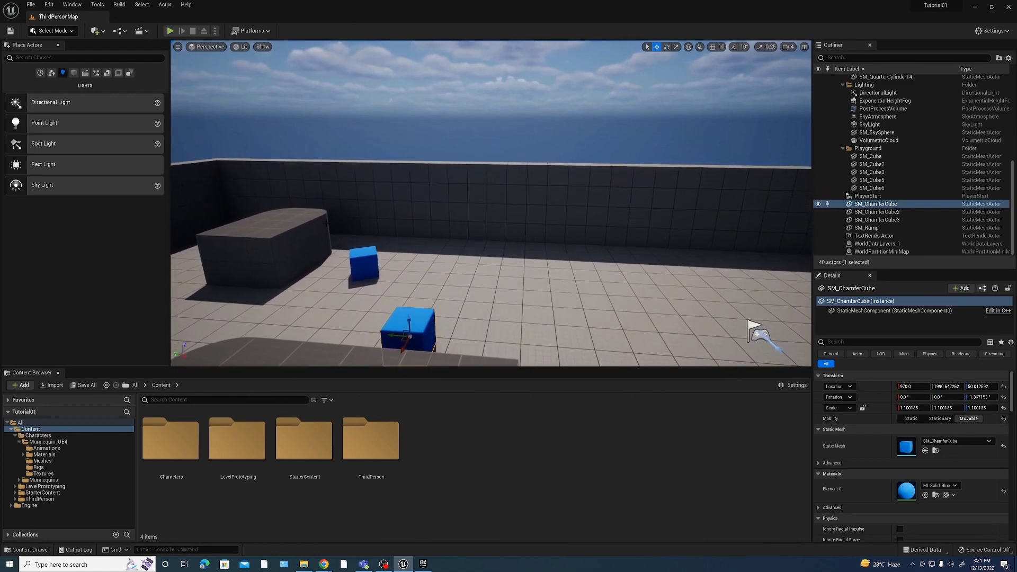